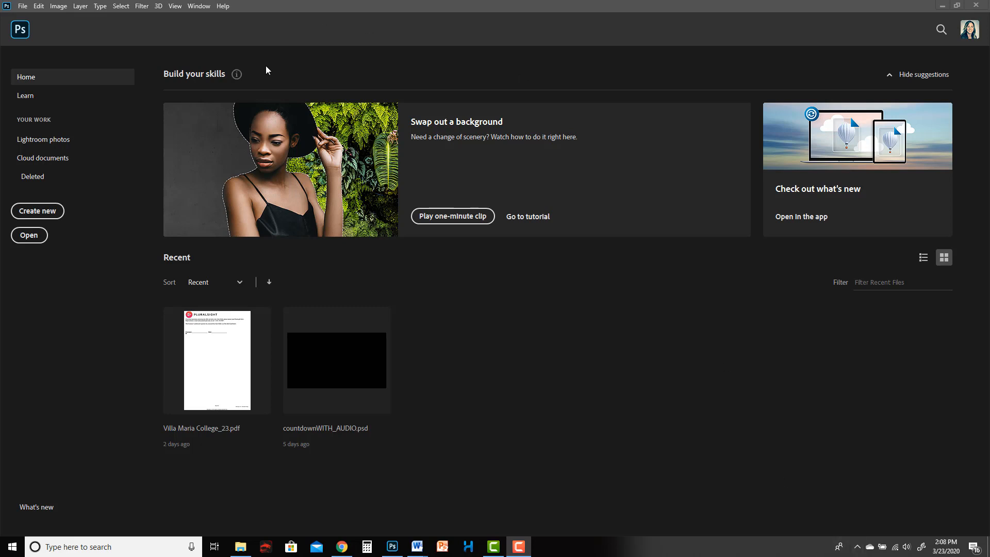
New document: width 1920 px (units tried as inches, back to pixels), 72 ppi, Background Contents Transparent, then create it
{"action": "left_click", "coordinate": [24, 8]}
{"action": "left_click", "coordinate": [32, 17]}
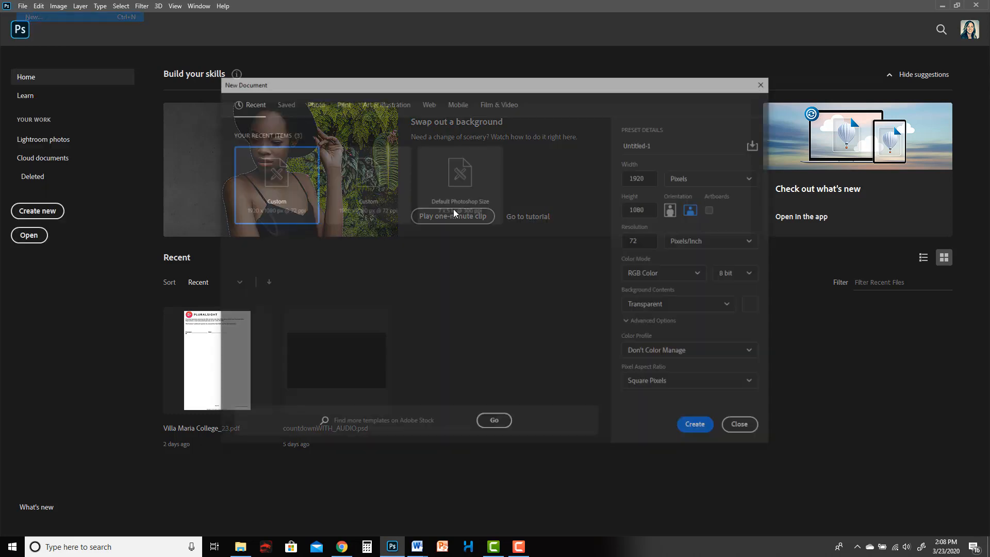
{"action": "double_click", "coordinate": [642, 177]}
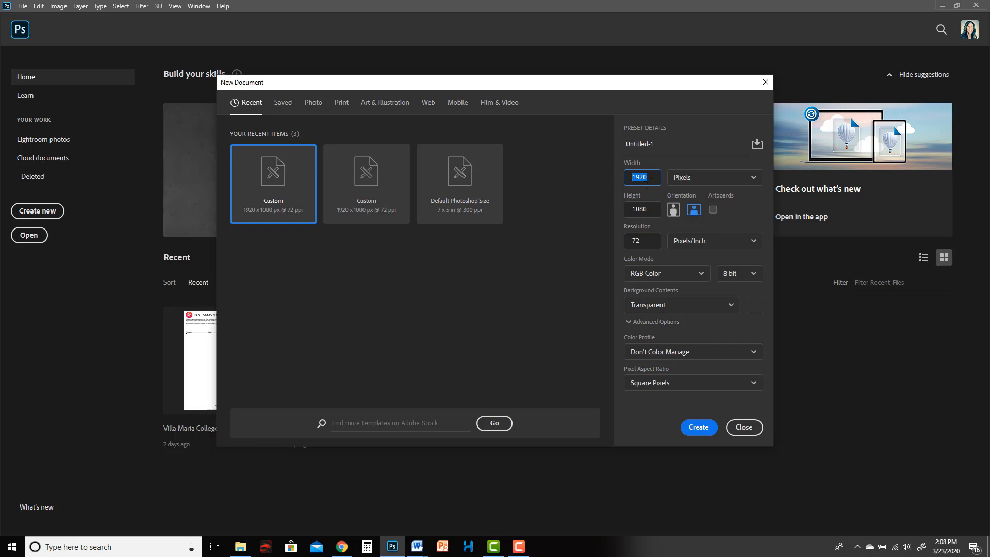
{"action": "left_click", "coordinate": [572, 211]}
{"action": "left_click", "coordinate": [708, 177]}
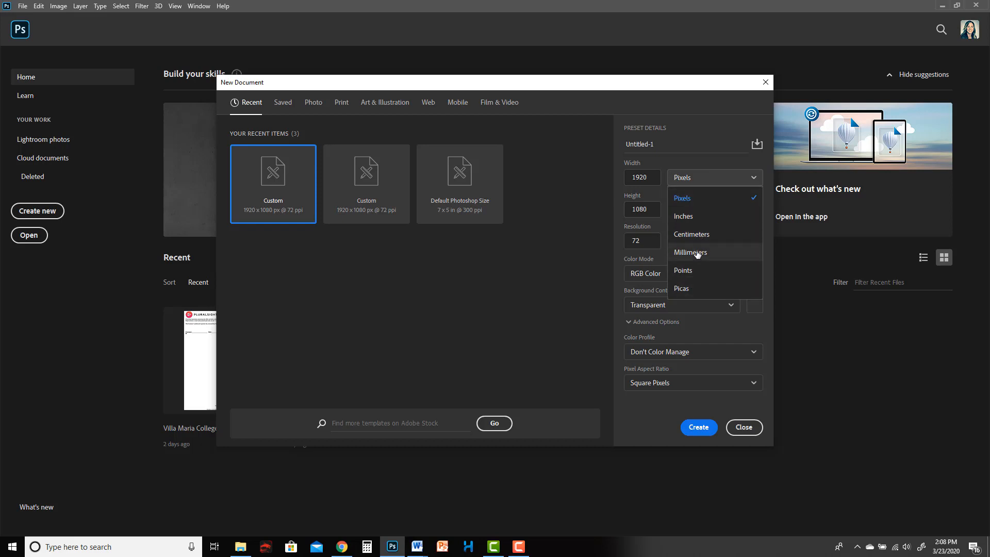
{"action": "left_click", "coordinate": [691, 219]}
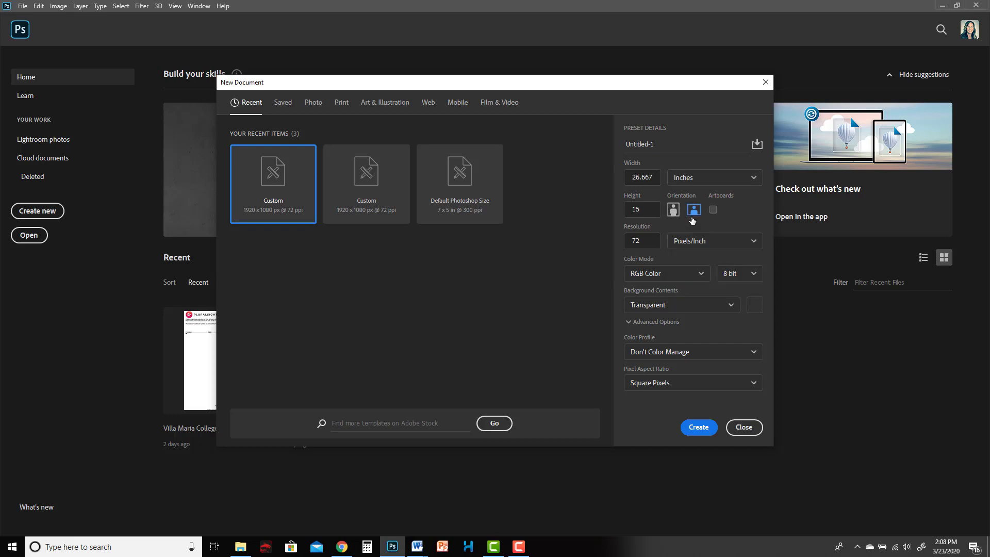
{"action": "left_click", "coordinate": [690, 182]}
{"action": "double_click", "coordinate": [635, 241]}
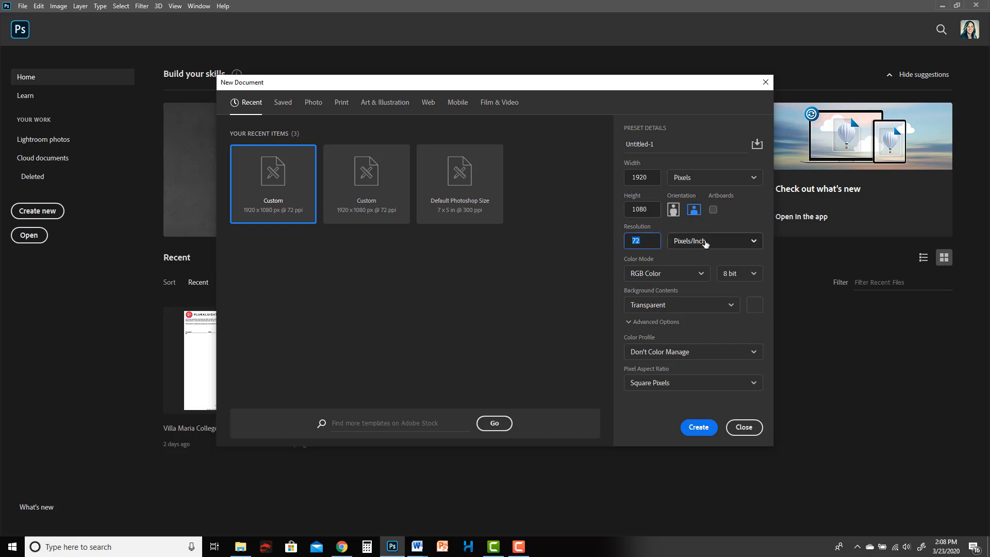
{"action": "left_click", "coordinate": [650, 305]}
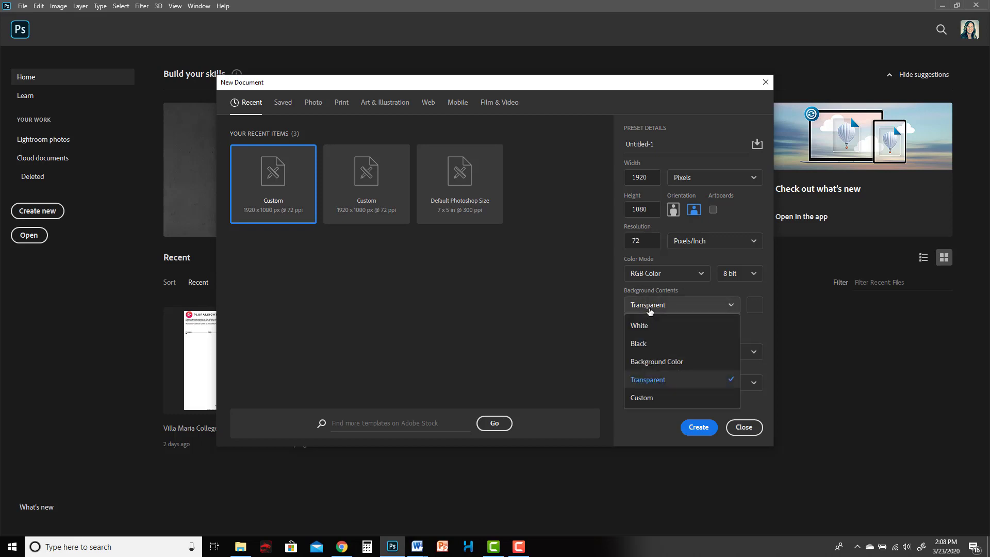
{"action": "left_click", "coordinate": [653, 379]}
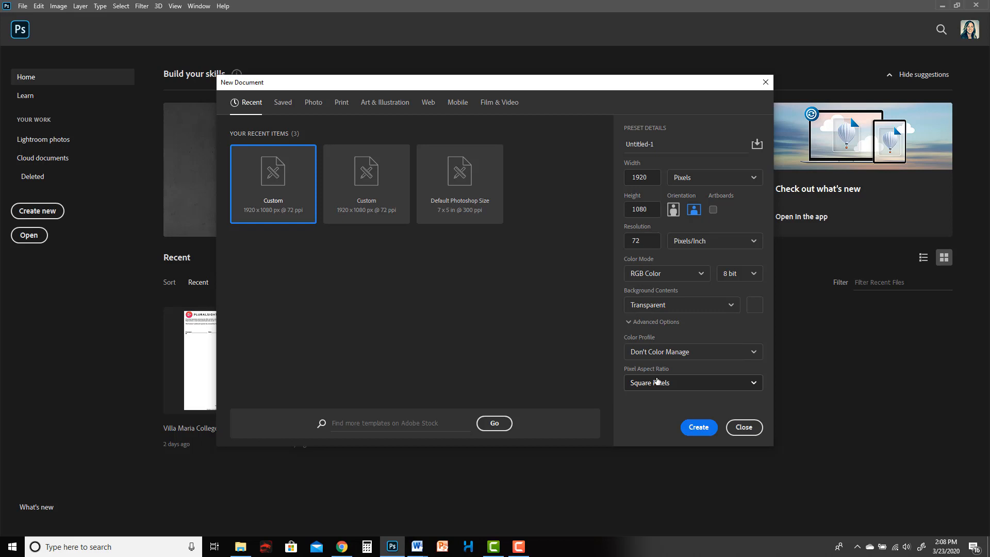
{"action": "left_click", "coordinate": [698, 426]}
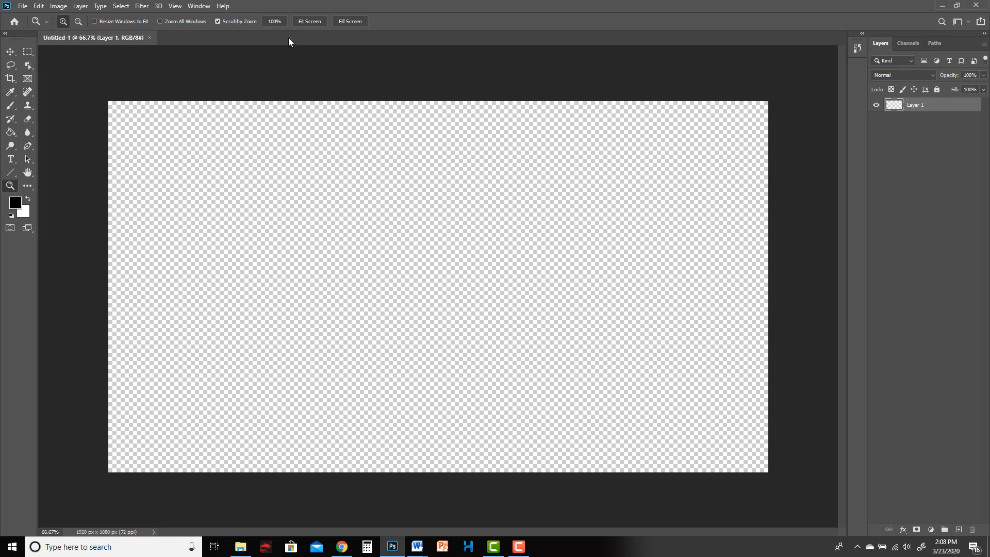
Show the Timeline panel from the Window menu and drag its divider to a comfortable height
{"action": "left_click", "coordinate": [199, 8]}
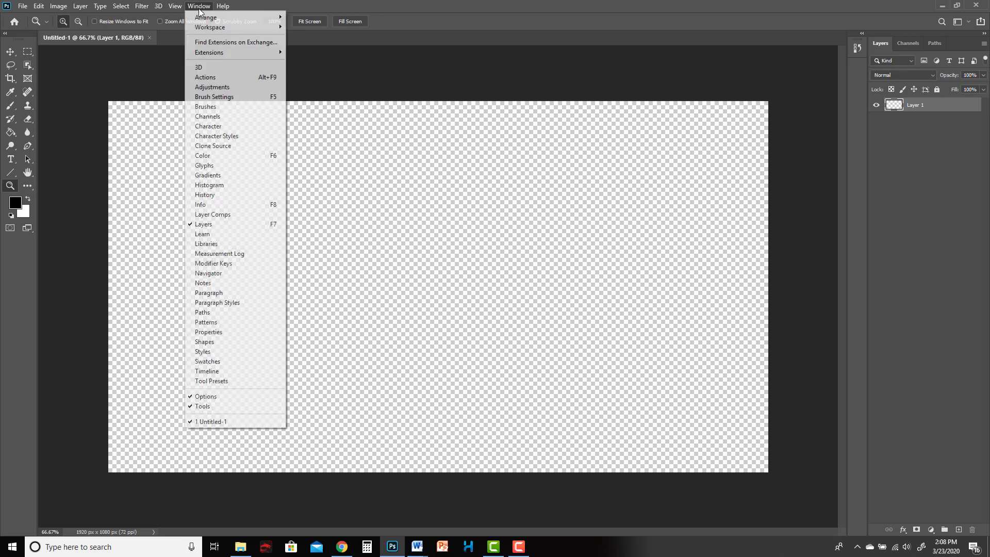
{"action": "left_click", "coordinate": [219, 371]}
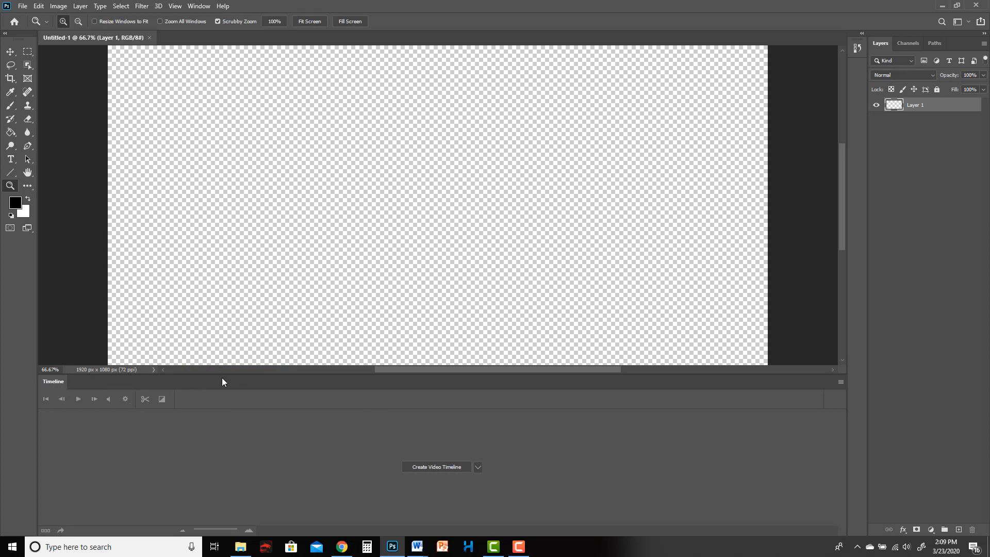
{"action": "mouse_move", "coordinate": [227, 375]}
{"action": "left_mouse_down"}
{"action": "mouse_move", "coordinate": [244, 246]}
{"action": "mouse_move", "coordinate": [249, 465]}
{"action": "mouse_move", "coordinate": [259, 488]}
{"action": "left_mouse_up"}
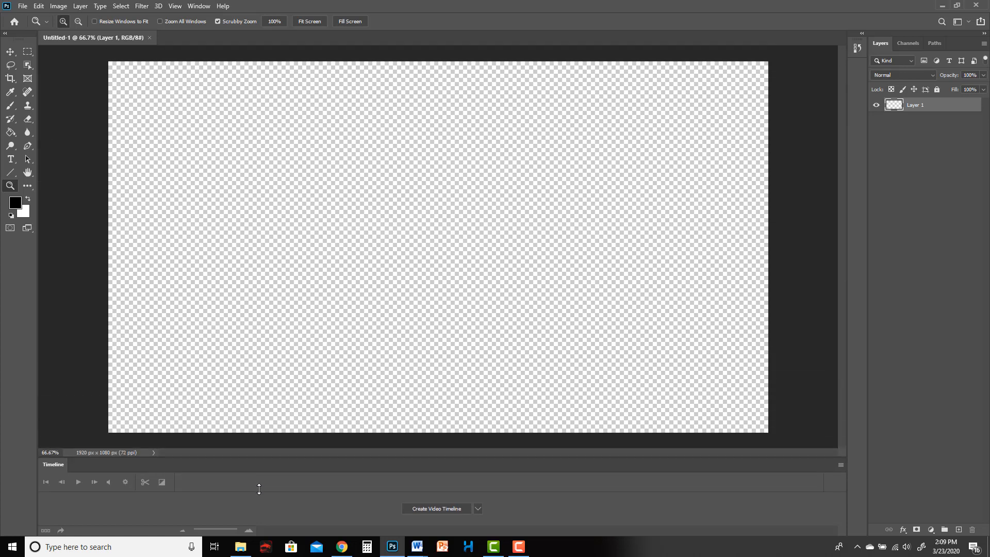
{"action": "left_click_drag", "start_coordinate": [259, 489], "coordinate": [283, 165]}
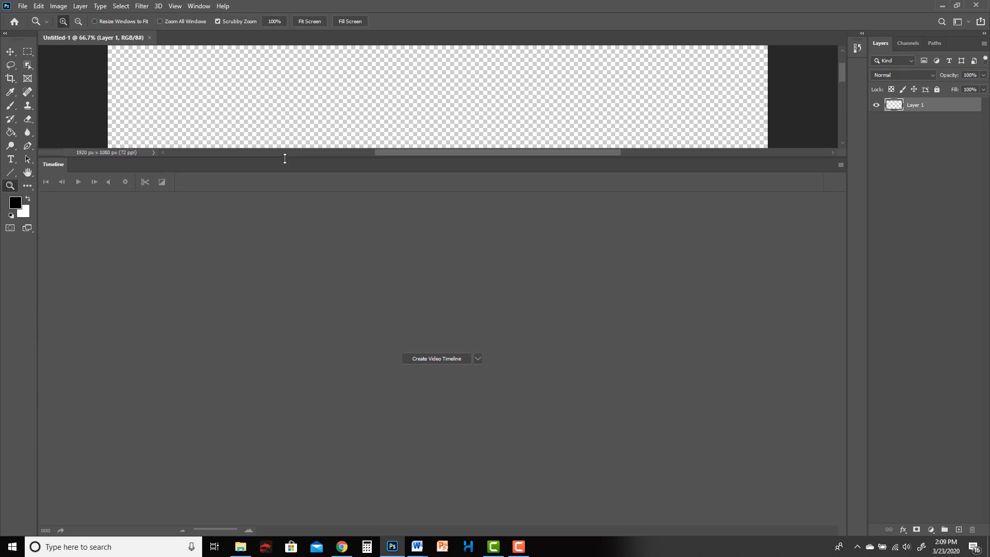
{"action": "mouse_move", "coordinate": [284, 165]}
{"action": "left_mouse_down"}
{"action": "mouse_move", "coordinate": [284, 149]}
{"action": "mouse_move", "coordinate": [271, 344]}
{"action": "left_mouse_up"}
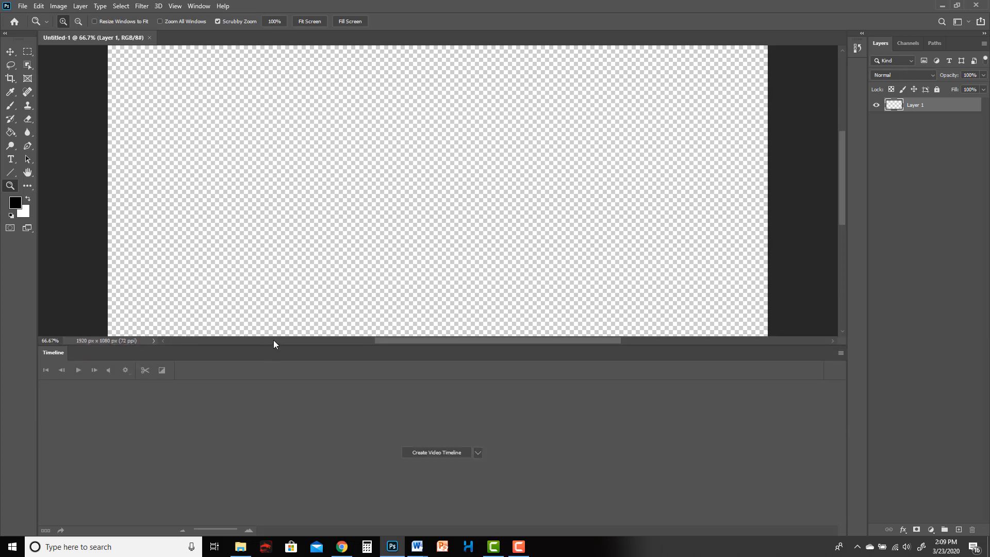
{"action": "left_click_drag", "start_coordinate": [273, 345], "coordinate": [271, 367]}
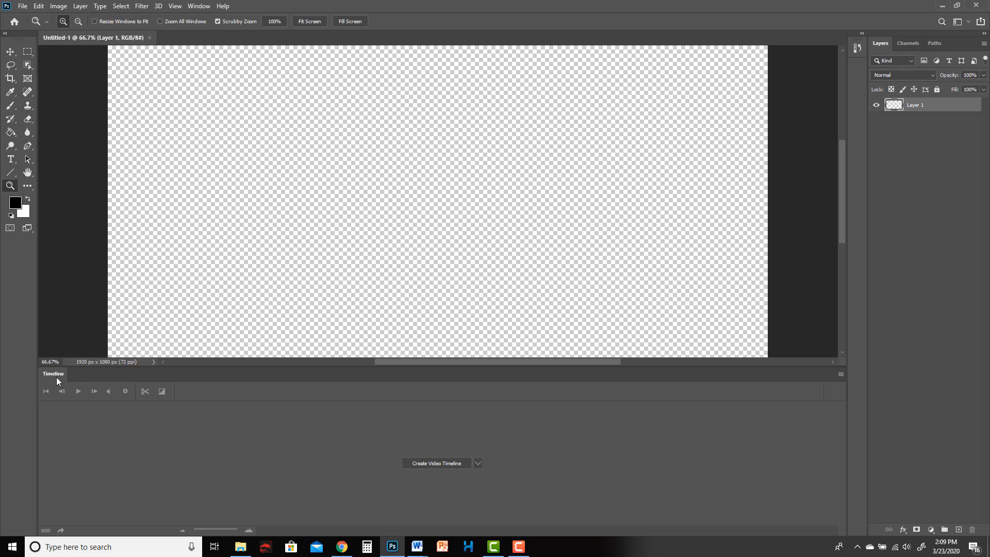
Undock the Timeline panel to float, then re-dock it along the bottom and enlarge it
{"action": "mouse_move", "coordinate": [56, 376]}
{"action": "left_mouse_down"}
{"action": "mouse_move", "coordinate": [274, 239]}
{"action": "mouse_move", "coordinate": [267, 191]}
{"action": "left_mouse_up"}
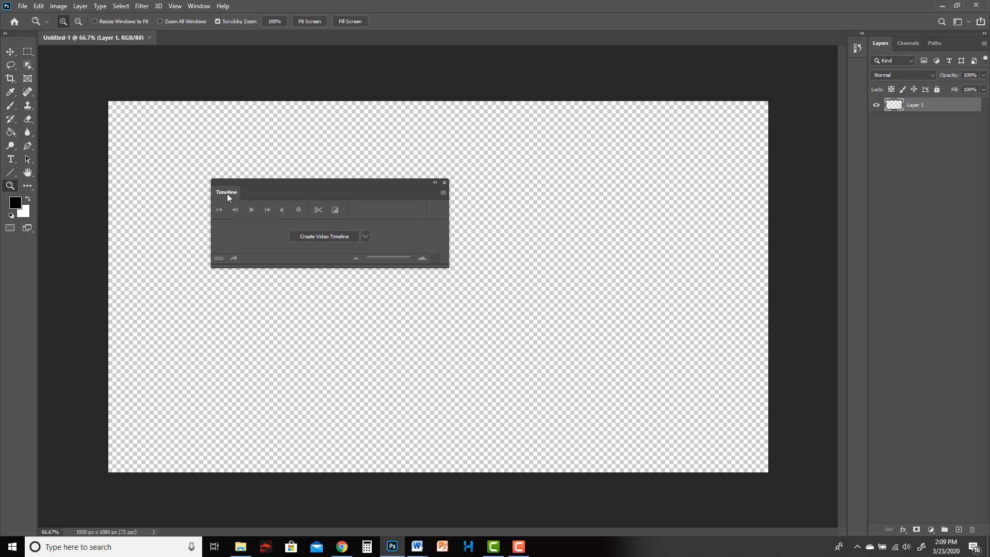
{"action": "left_click_drag", "start_coordinate": [231, 192], "coordinate": [194, 532]}
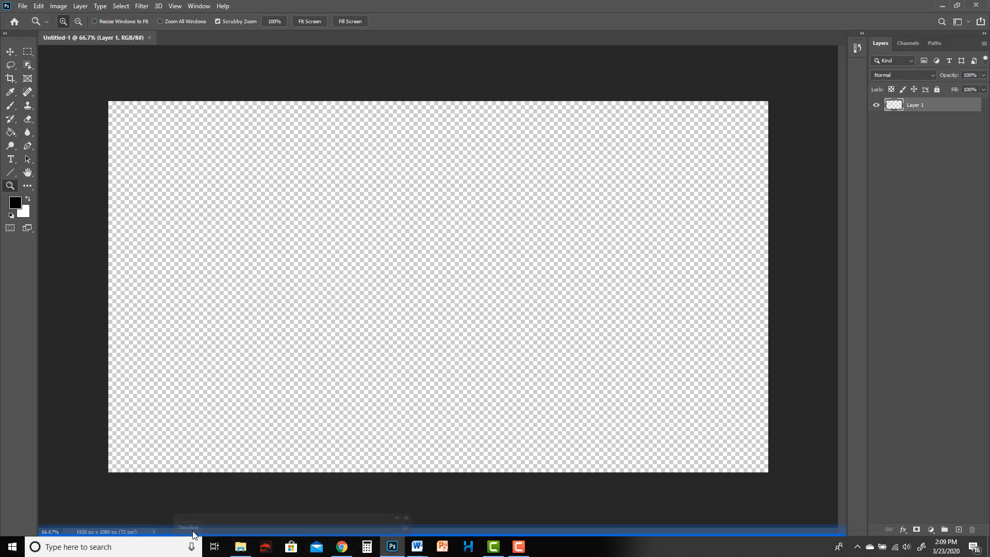
{"action": "left_click_drag", "start_coordinate": [193, 534], "coordinate": [193, 533]}
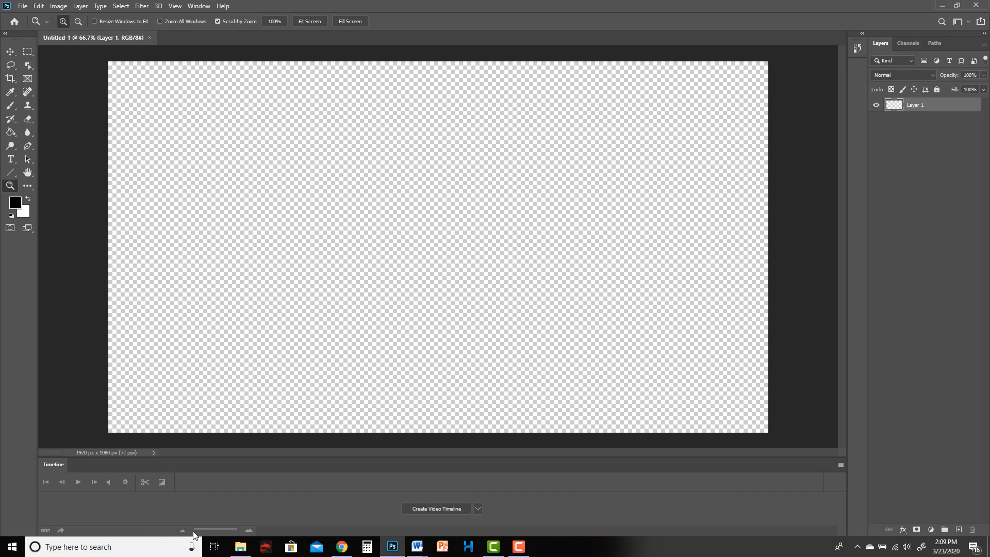
{"action": "left_click_drag", "start_coordinate": [239, 457], "coordinate": [245, 392]}
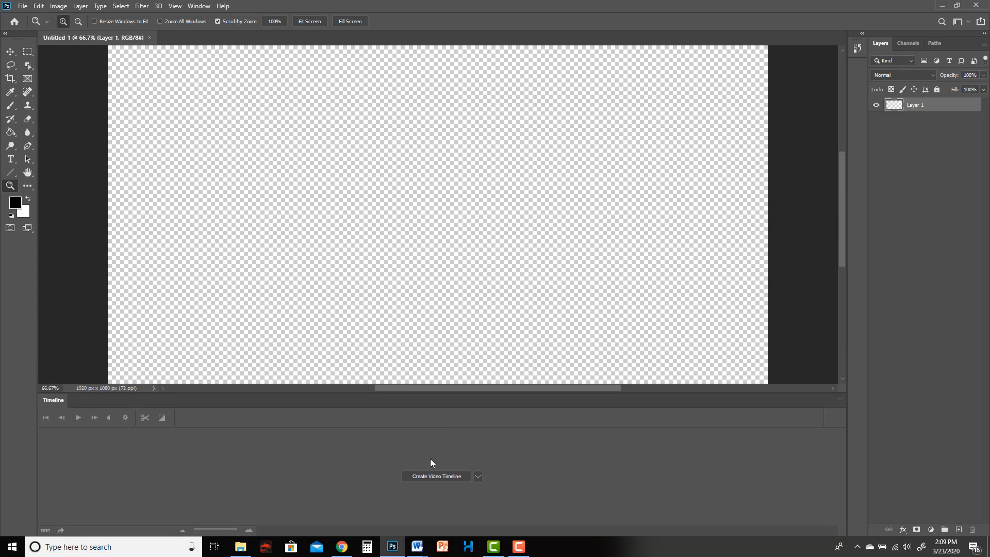
Create a video timeline for Layer 1 and zoom the ruler in until single frames show
{"action": "left_click", "coordinate": [439, 477]}
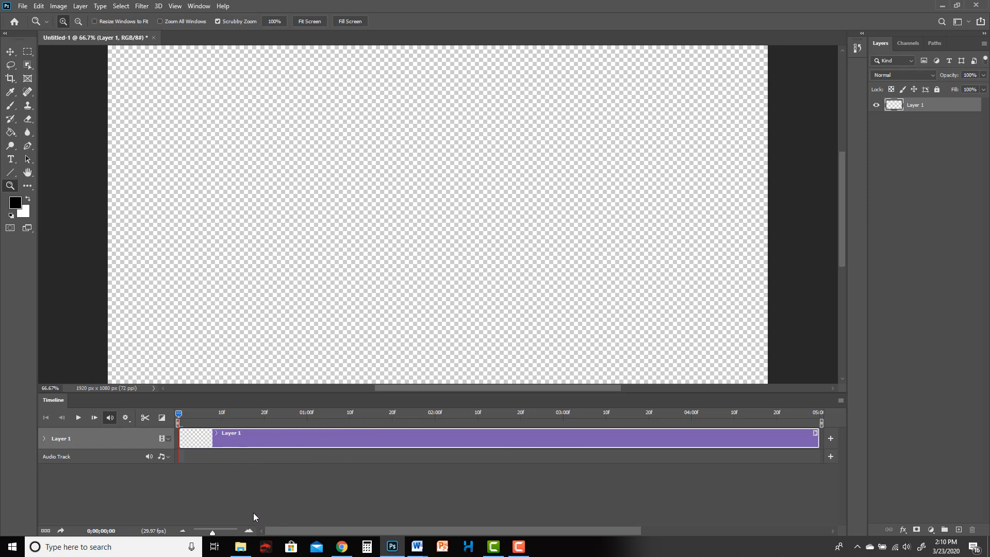
{"action": "mouse_move", "coordinate": [212, 531]}
{"action": "left_mouse_down"}
{"action": "mouse_move", "coordinate": [204, 532]}
{"action": "mouse_move", "coordinate": [220, 533]}
{"action": "left_mouse_up"}
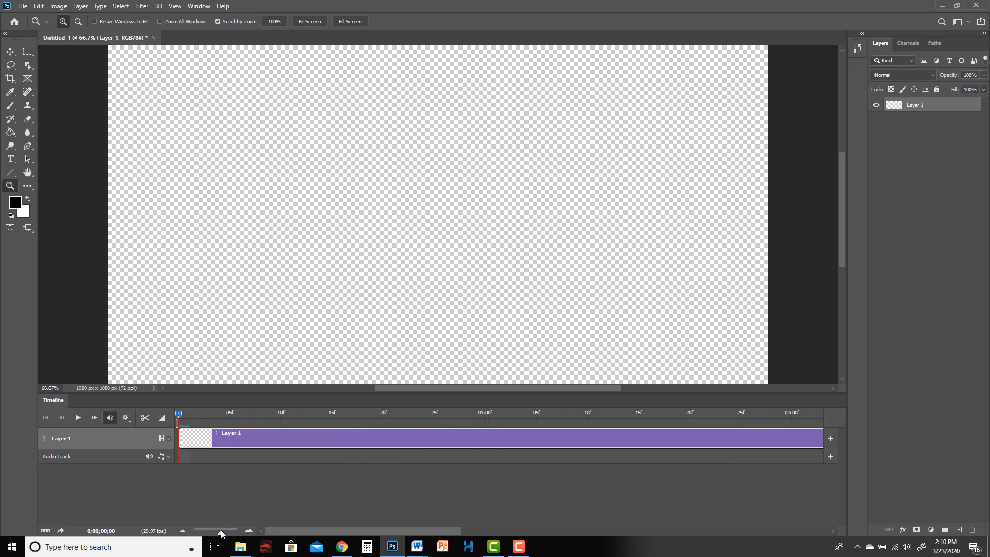
{"action": "left_click_drag", "start_coordinate": [221, 532], "coordinate": [201, 533]}
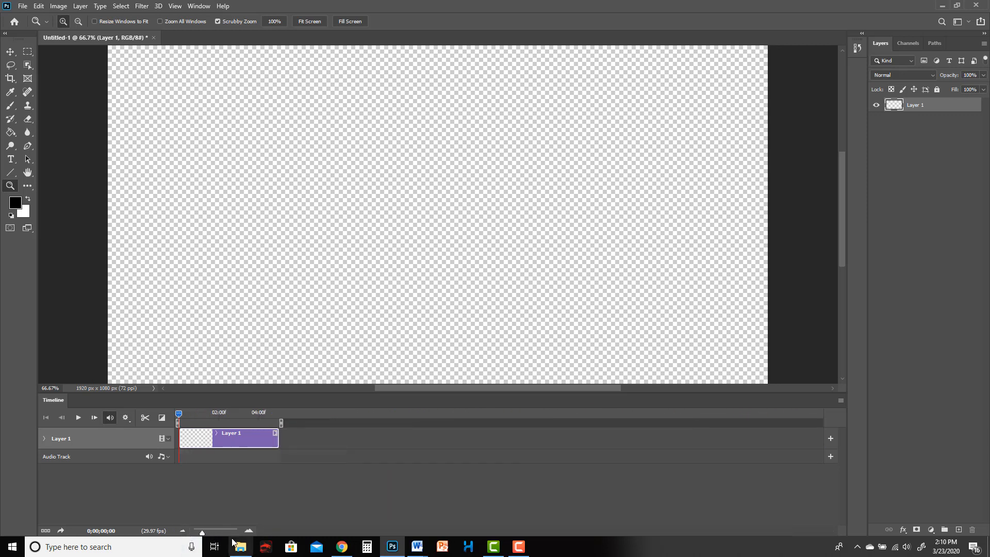
{"action": "left_click", "coordinate": [249, 531]}
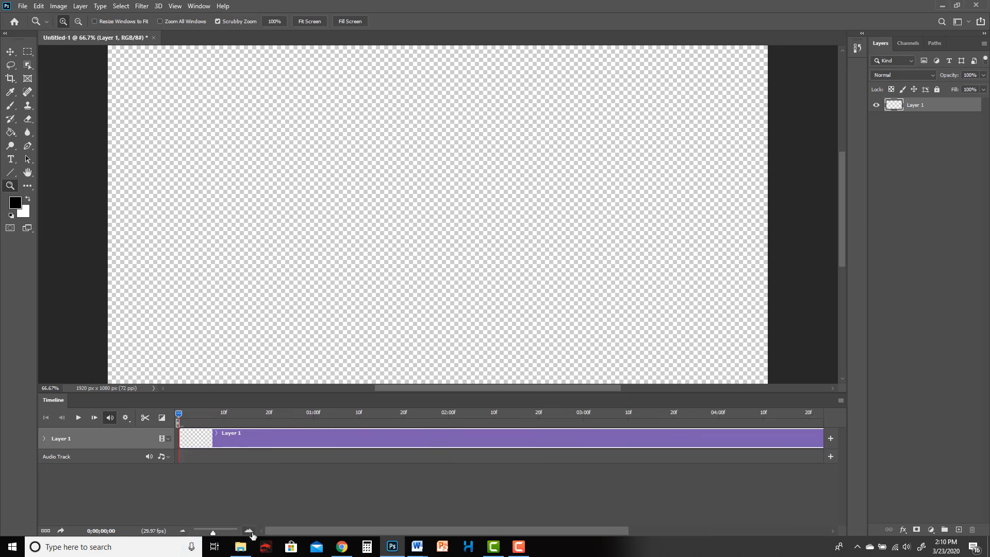
{"action": "left_click", "coordinate": [250, 533]}
{"action": "left_click", "coordinate": [250, 534]}
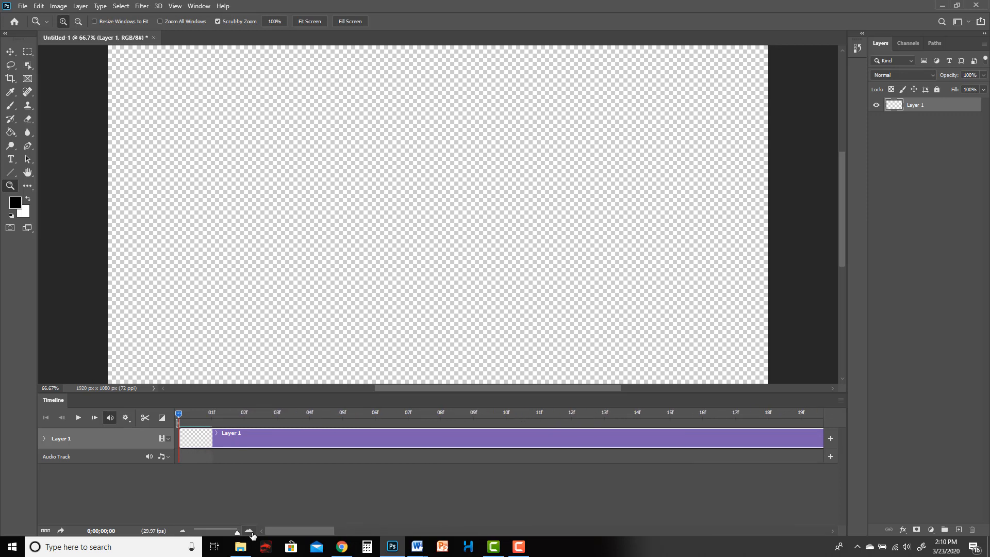
{"action": "left_click", "coordinate": [250, 533]}
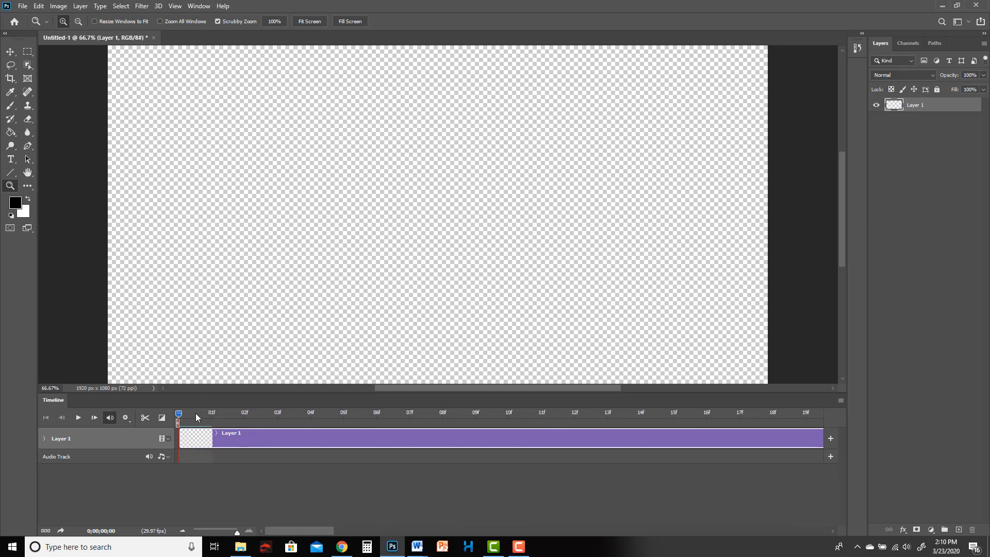
Scrub the playhead to frame 1 and return it to frame 0
{"action": "left_click_drag", "start_coordinate": [196, 417], "coordinate": [236, 417]}
{"action": "left_click", "coordinate": [212, 421]}
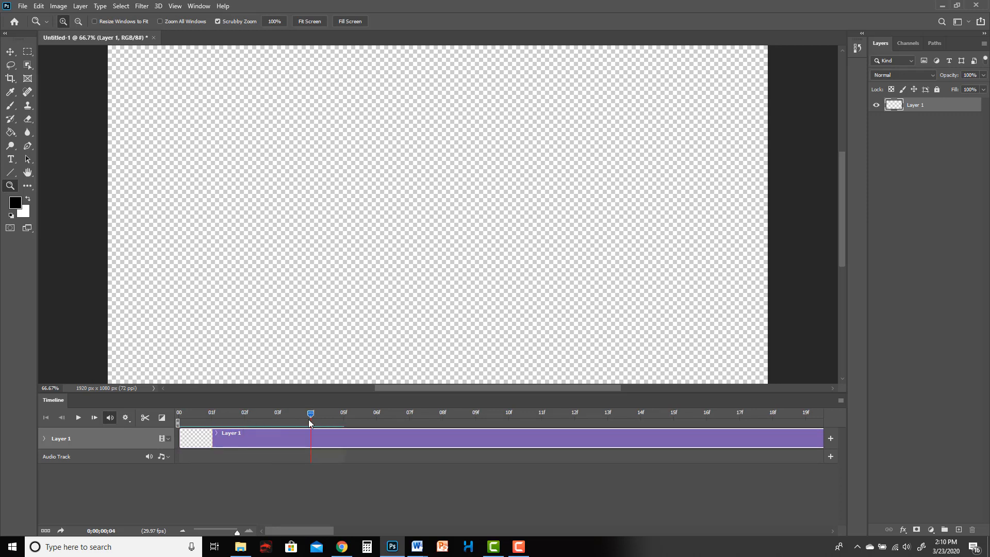
{"action": "left_click_drag", "start_coordinate": [309, 419], "coordinate": [155, 419]}
{"action": "left_click_drag", "start_coordinate": [237, 532], "coordinate": [210, 532]}
Rename Layer 1 to BACKGROUND and move the playhead to about four seconds into its clip
{"action": "double_click", "coordinate": [916, 106]}
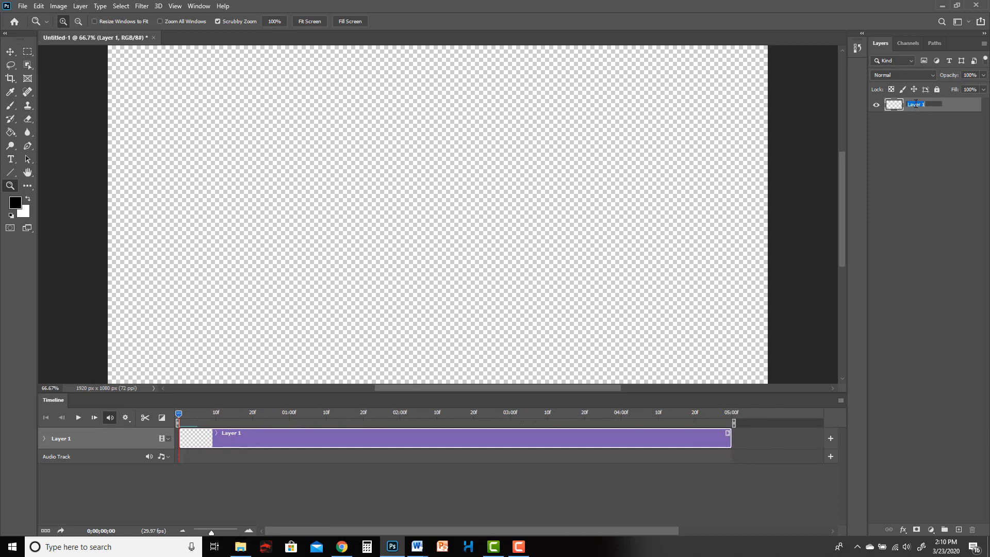
{"action": "type", "text": "BACKGROUND"}
{"action": "key", "text": "Return"}
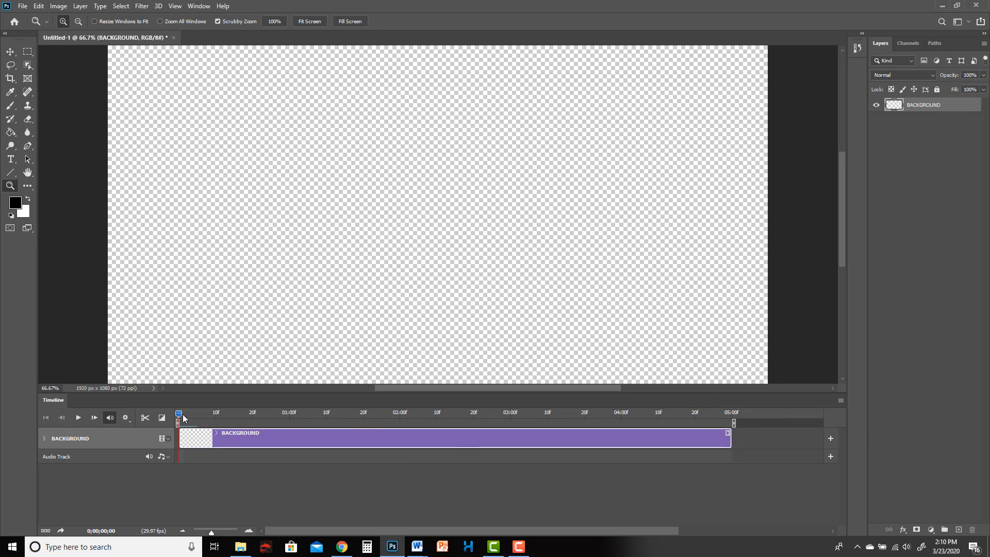
{"action": "left_click_drag", "start_coordinate": [178, 417], "coordinate": [555, 416]}
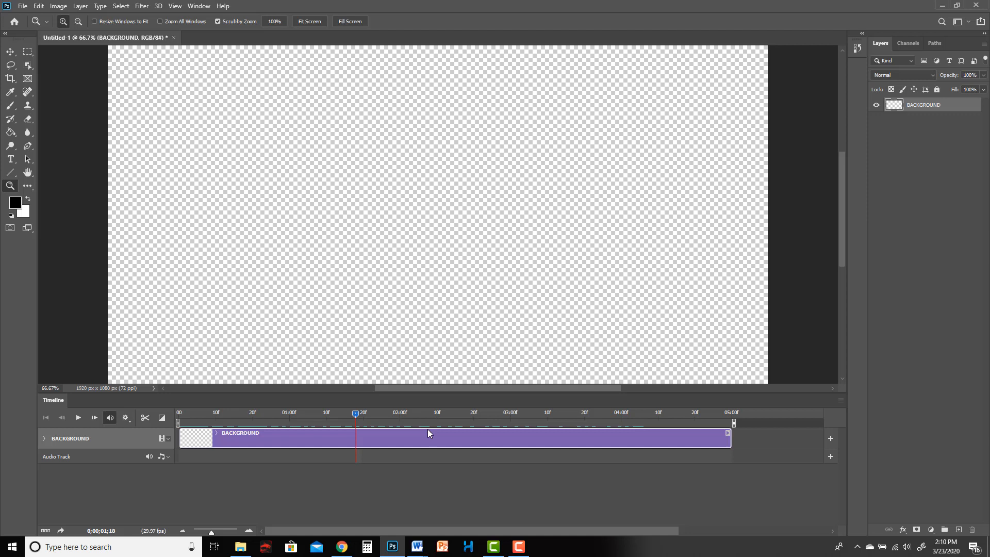
{"action": "left_click_drag", "start_coordinate": [194, 416], "coordinate": [178, 416]}
{"action": "left_click", "coordinate": [647, 415]}
Add a new empty layer, drag its clip to the timeline start and trim it to about two frames
{"action": "left_click", "coordinate": [959, 530]}
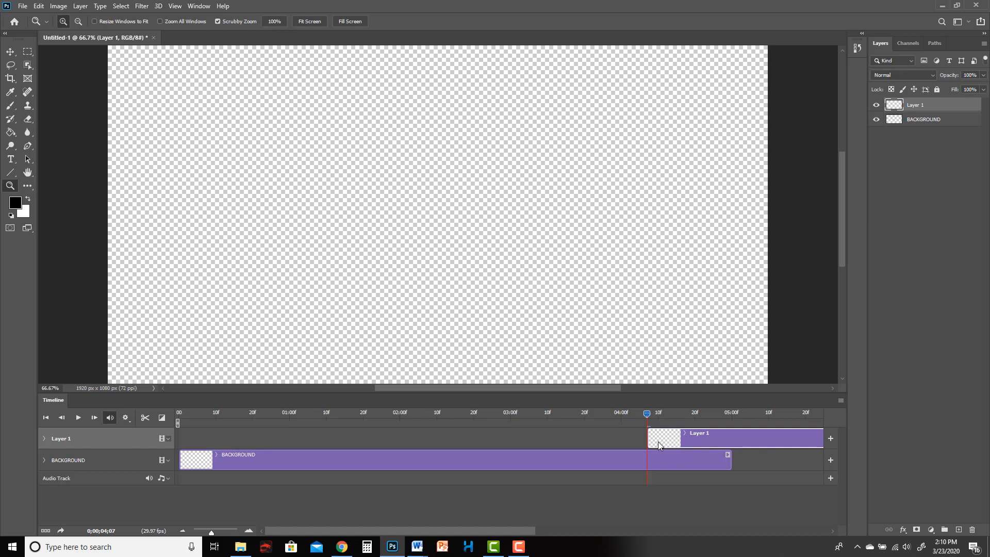
{"action": "left_click_drag", "start_coordinate": [727, 440], "coordinate": [232, 434]}
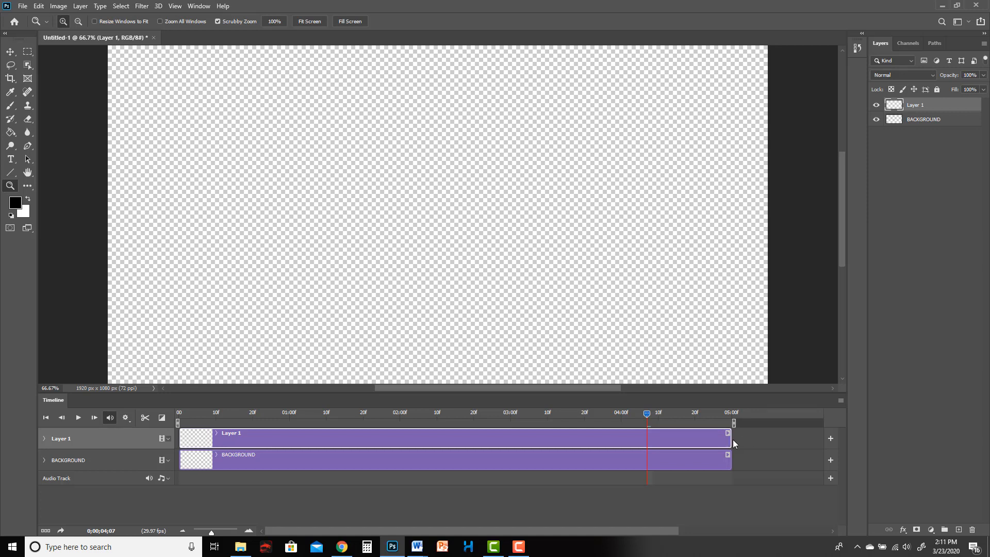
{"action": "left_click_drag", "start_coordinate": [729, 438], "coordinate": [183, 441]}
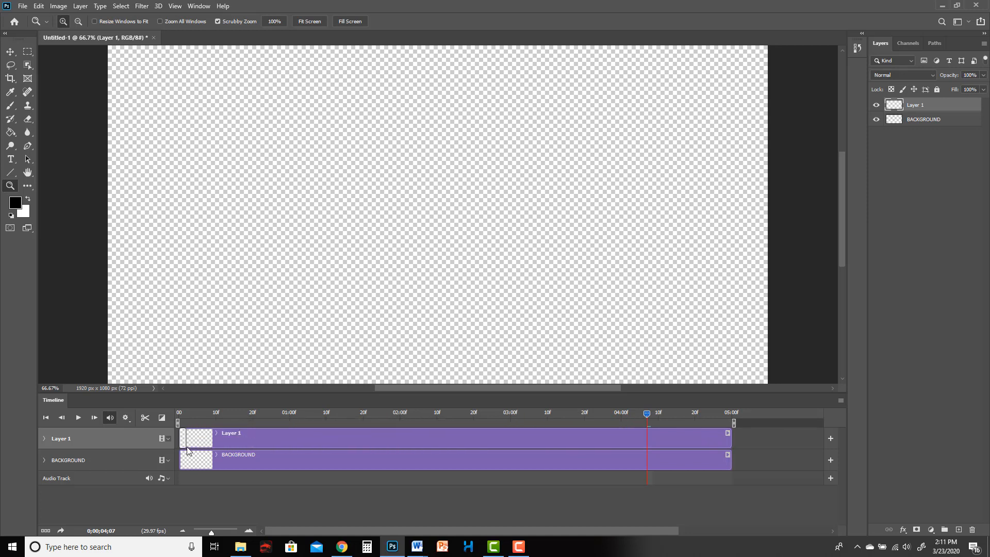
{"action": "left_click", "coordinate": [178, 414]}
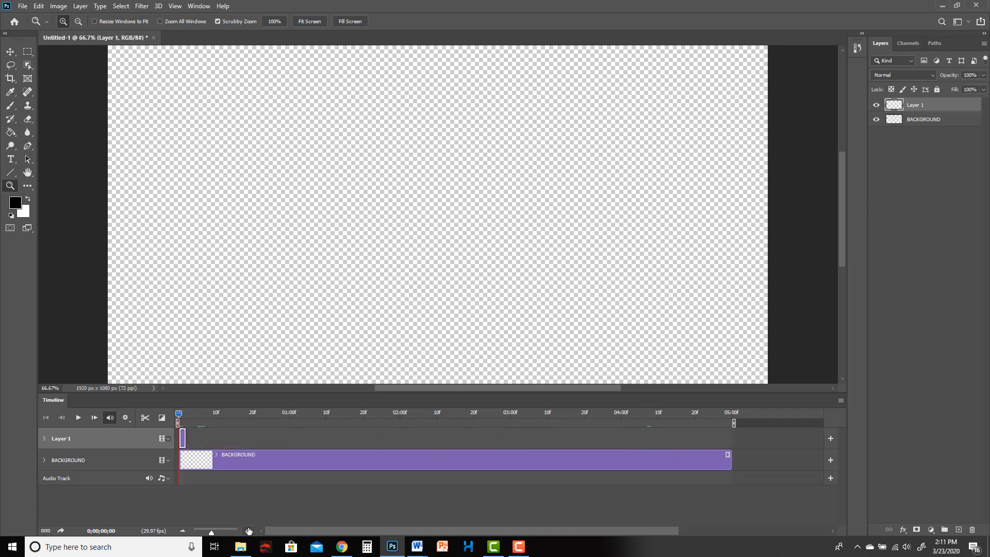
{"action": "left_click_drag", "start_coordinate": [211, 533], "coordinate": [252, 533]}
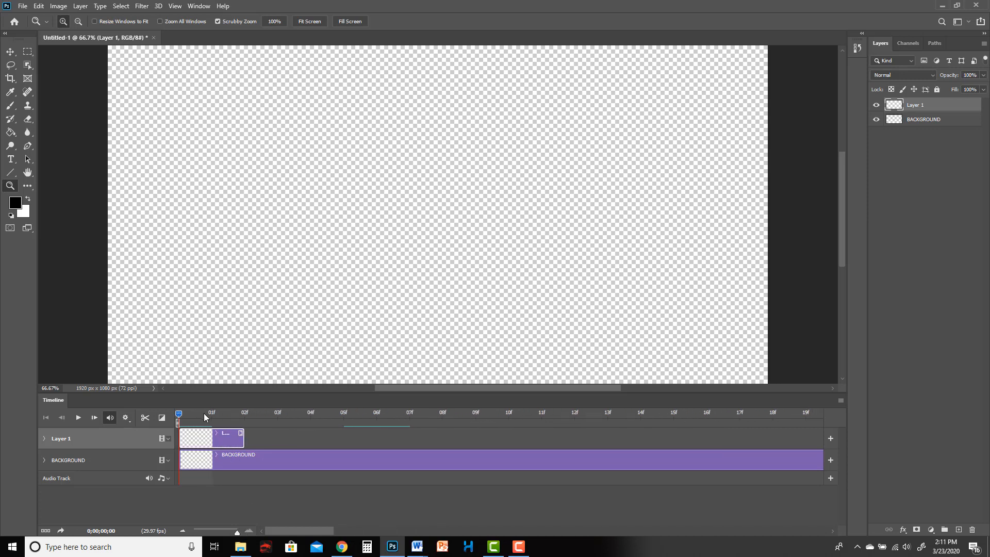
{"action": "left_click", "coordinate": [237, 412]}
{"action": "left_click", "coordinate": [226, 531]}
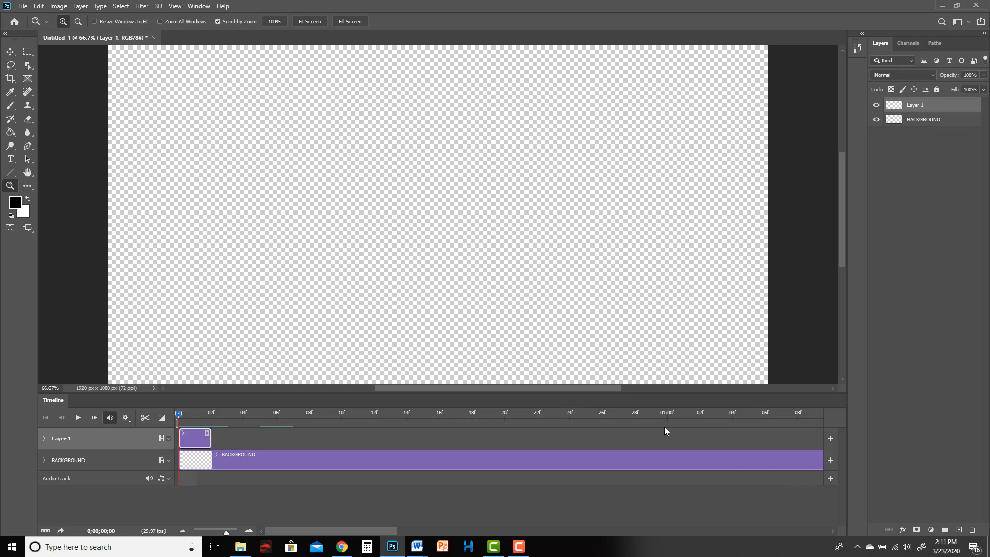
{"action": "left_click", "coordinate": [218, 532]}
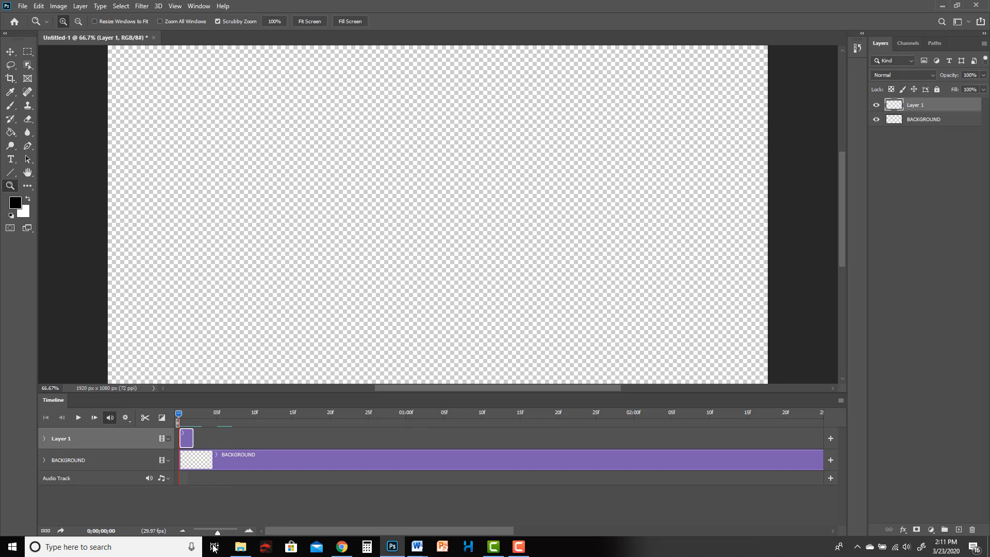
{"action": "left_click_drag", "start_coordinate": [218, 531], "coordinate": [234, 532]}
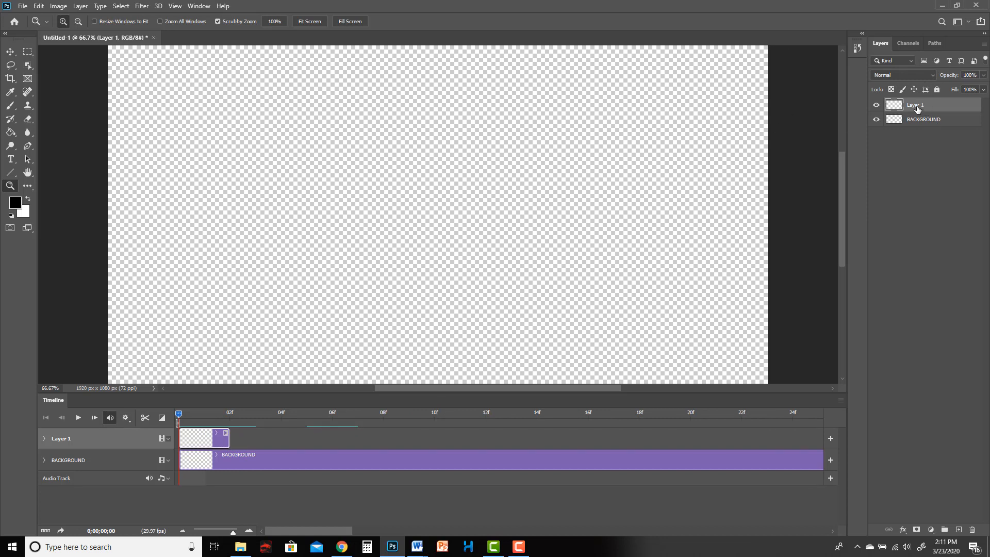
Rename the new layer to 1 and duplicate it as layers 2, 3 and 4
{"action": "double_click", "coordinate": [917, 106]}
{"action": "type", "text": "1"}
{"action": "key", "text": "Return"}
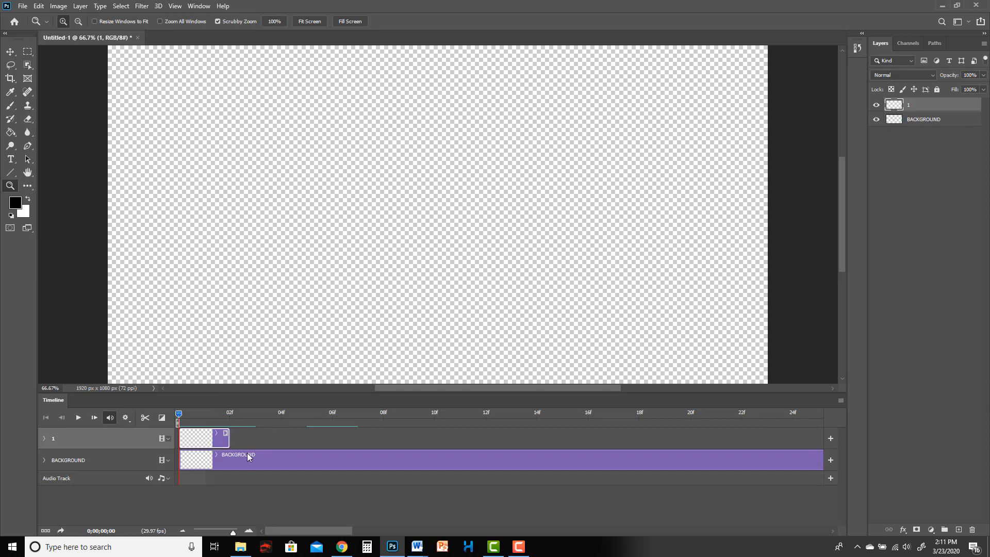
{"action": "right_click", "coordinate": [930, 110]}
{"action": "left_click", "coordinate": [895, 160]}
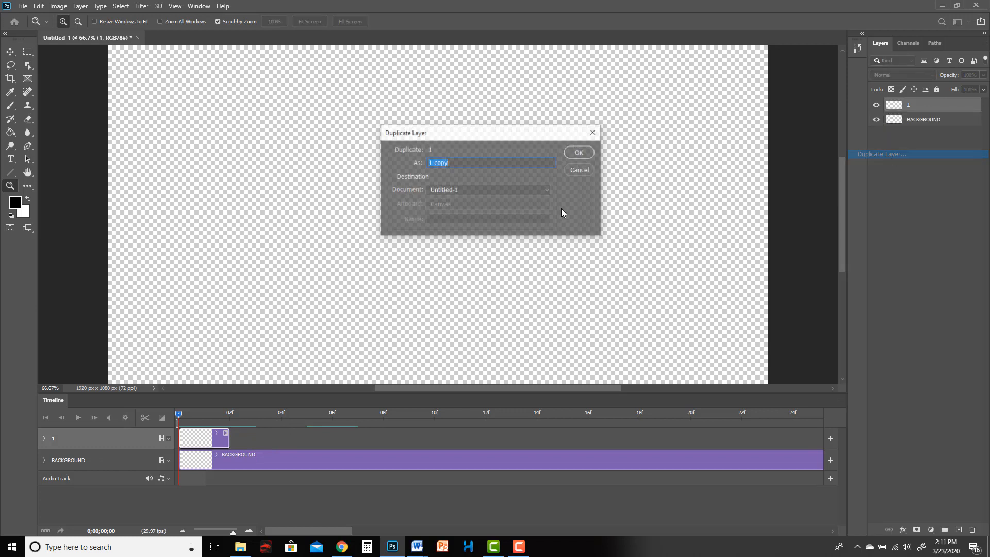
{"action": "type", "text": "2"}
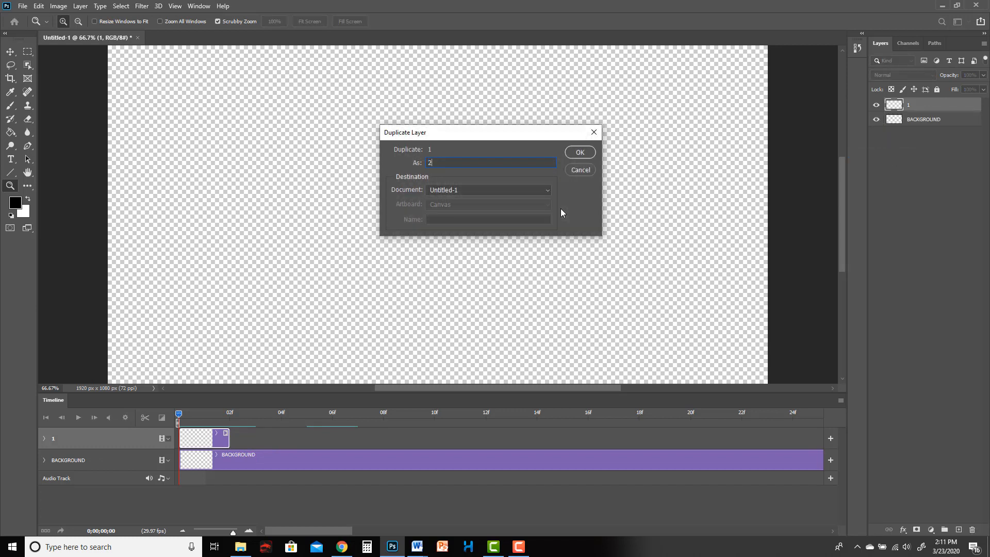
{"action": "key", "text": "Return"}
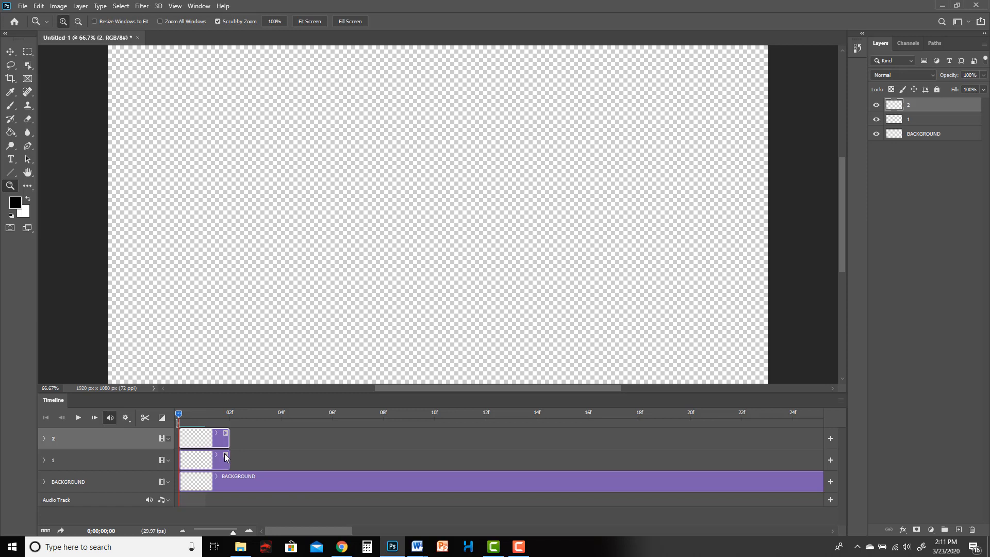
{"action": "right_click", "coordinate": [950, 106]}
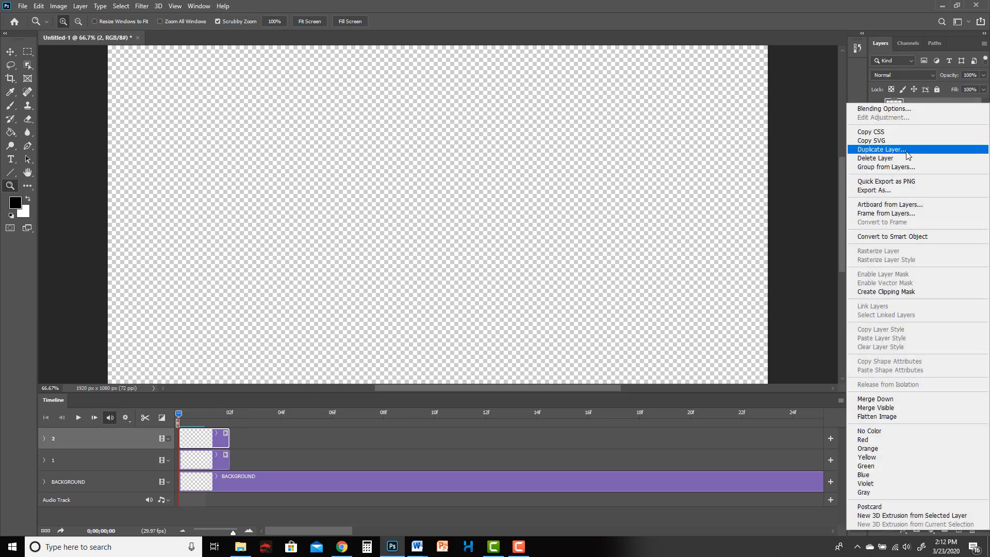
{"action": "left_click", "coordinate": [881, 149]}
{"action": "type", "text": "3"}
{"action": "key", "text": "Return"}
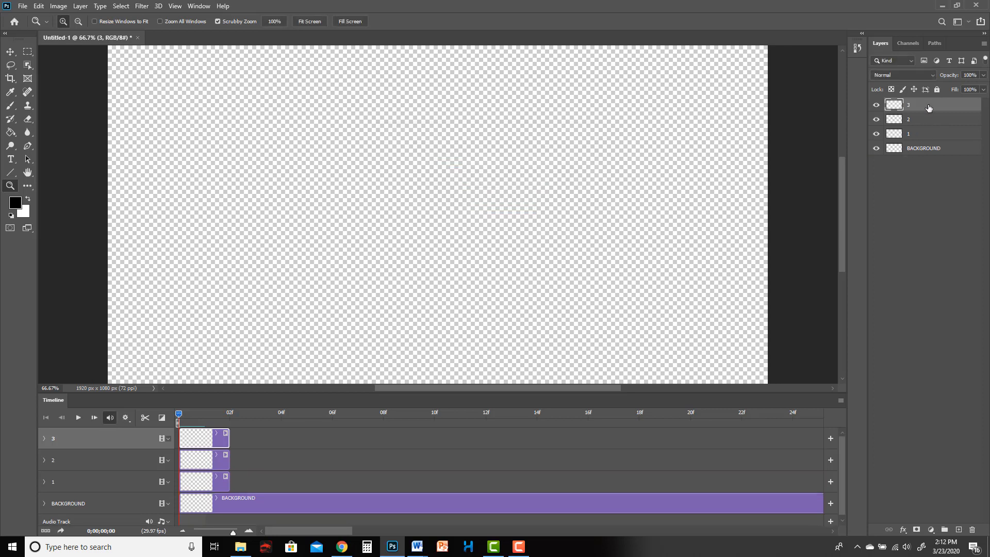
{"action": "right_click", "coordinate": [919, 109]}
{"action": "left_click", "coordinate": [880, 152]}
{"action": "type", "text": "4"}
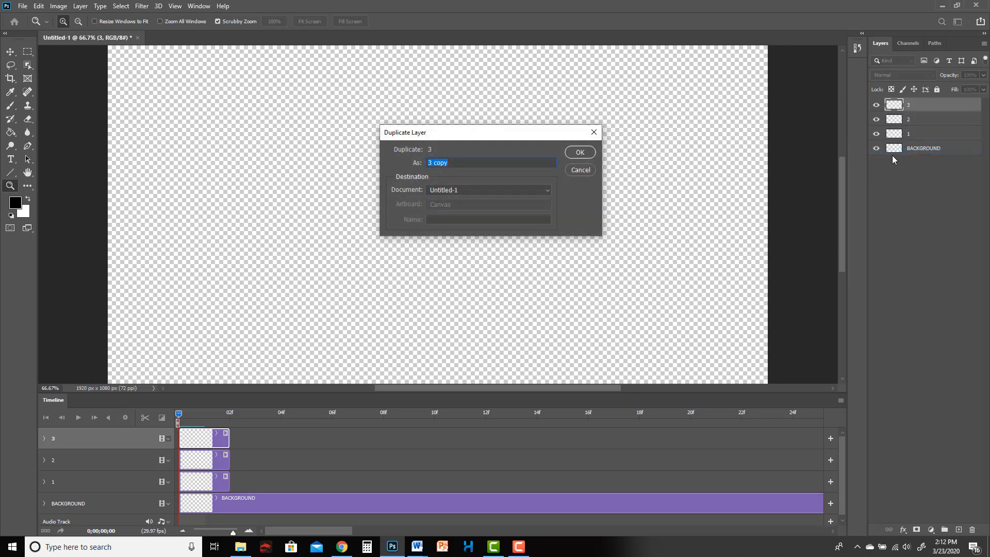
{"action": "key", "text": "Return"}
Continue duplicating to add layers 5, 6, 7 and 8
{"action": "right_click", "coordinate": [935, 107]}
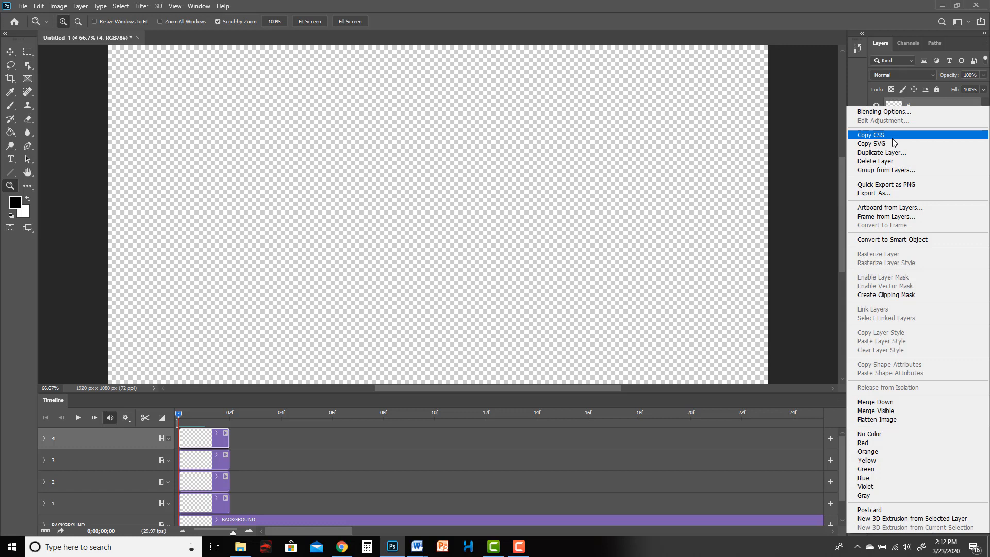
{"action": "left_click", "coordinate": [881, 151]}
{"action": "type", "text": "5"}
{"action": "key", "text": "Return"}
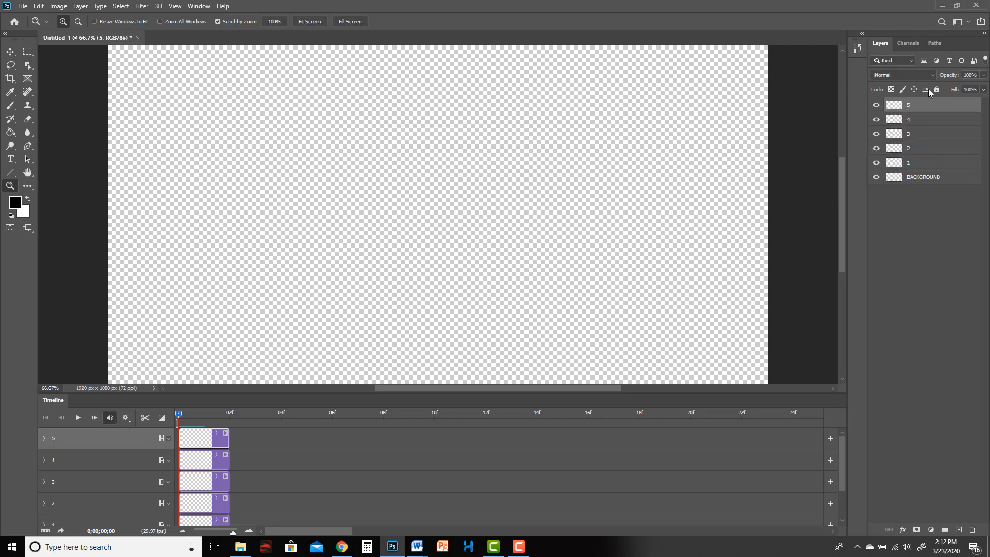
{"action": "right_click", "coordinate": [926, 105]}
{"action": "left_click", "coordinate": [882, 150]}
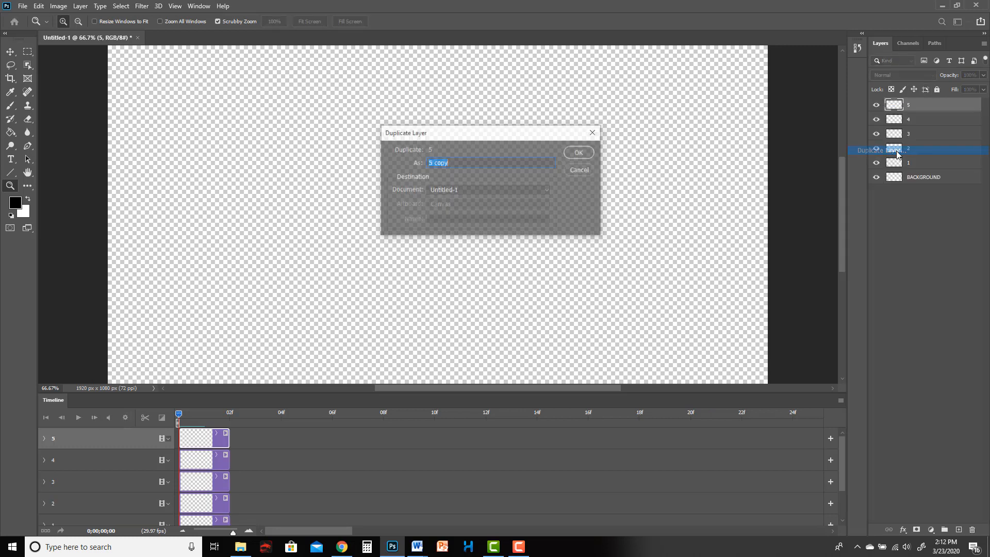
{"action": "type", "text": "6"}
{"action": "key", "text": "Return"}
{"action": "right_click", "coordinate": [923, 104]}
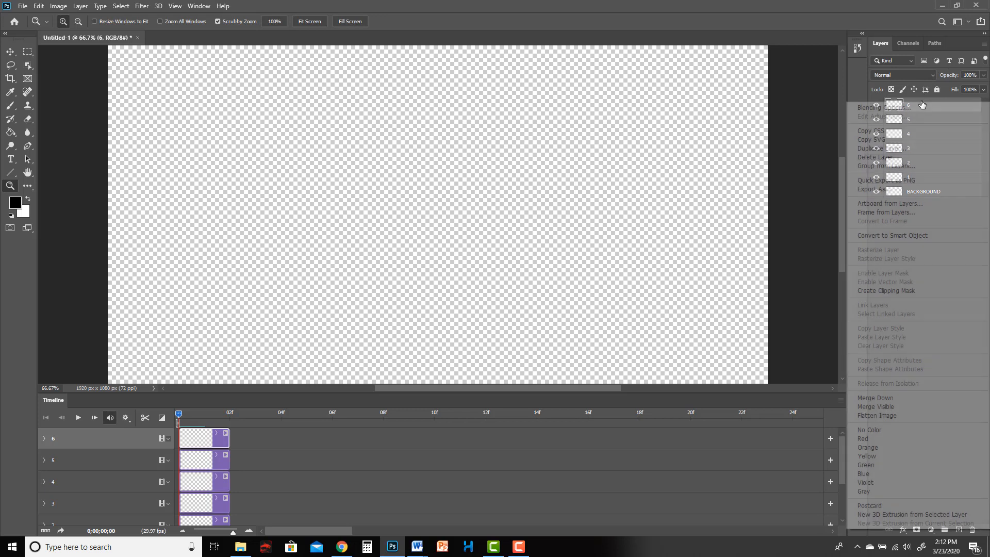
{"action": "left_click", "coordinate": [881, 149]}
{"action": "type", "text": "7"}
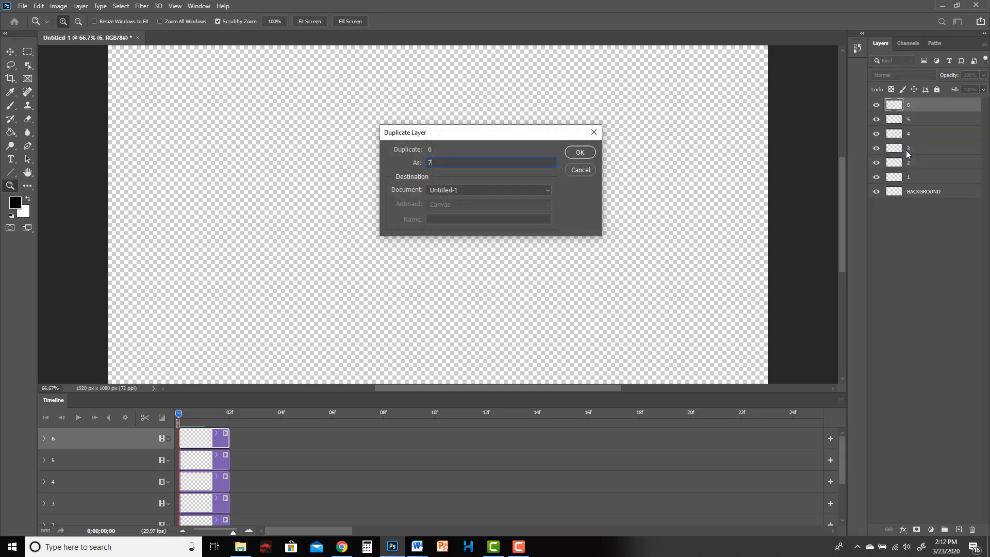
{"action": "key", "text": "Return"}
{"action": "right_click", "coordinate": [919, 105]}
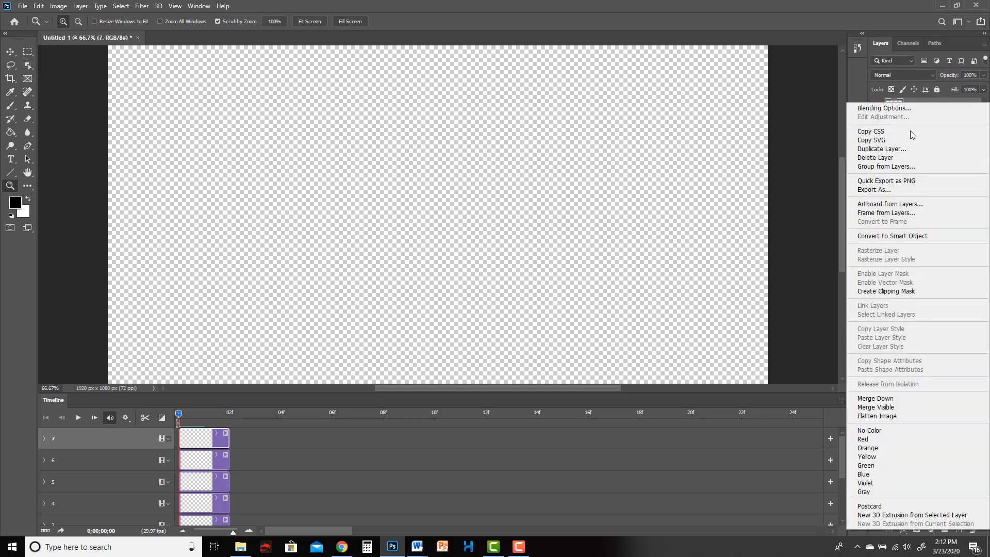
{"action": "left_click", "coordinate": [881, 152]}
{"action": "type", "text": "8"}
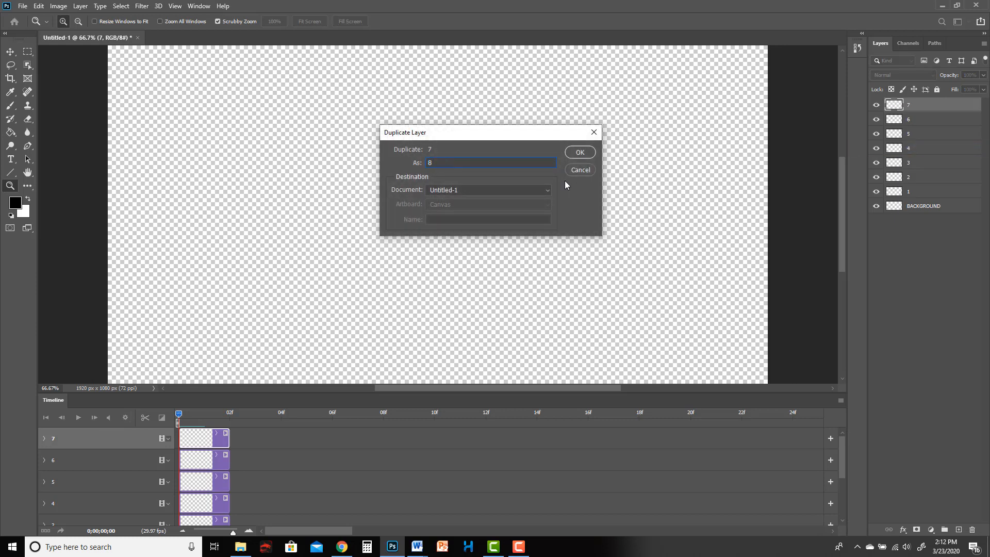
{"action": "left_click", "coordinate": [592, 158]}
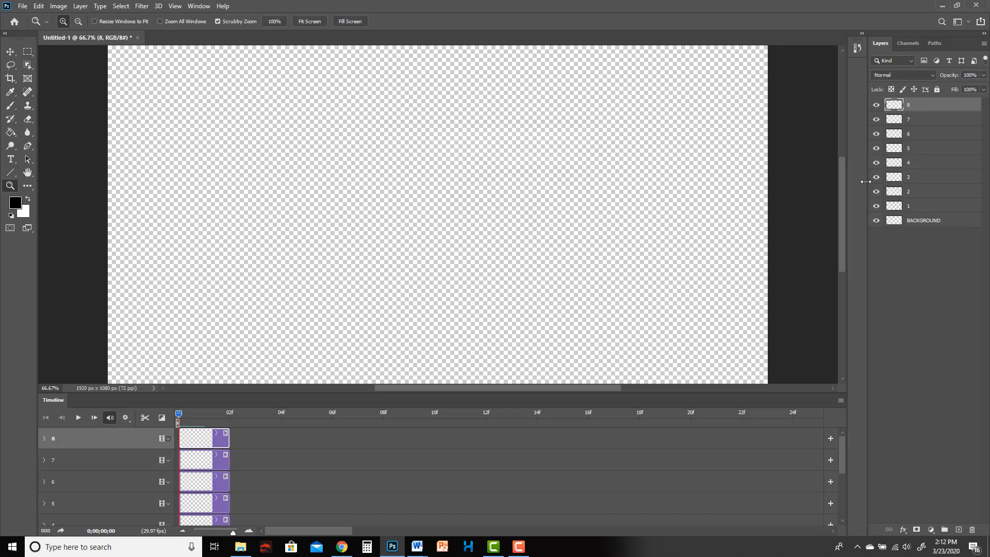
Make the timeline taller and set the timeline frame rate to 24 fps via the panel menu
{"action": "mouse_move", "coordinate": [430, 391]}
{"action": "left_mouse_down"}
{"action": "mouse_move", "coordinate": [473, 294]}
{"action": "mouse_move", "coordinate": [460, 361]}
{"action": "left_mouse_up"}
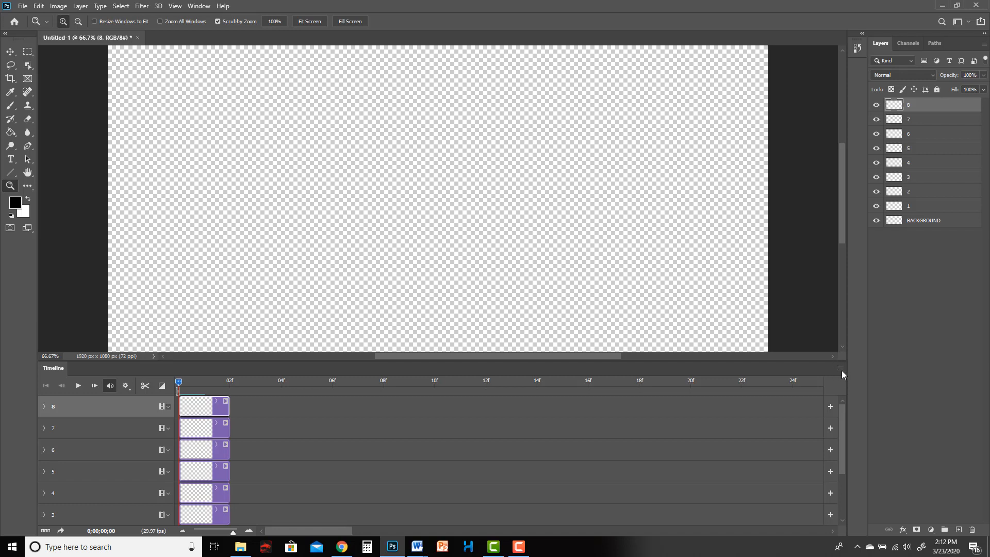
{"action": "left_click", "coordinate": [842, 370]}
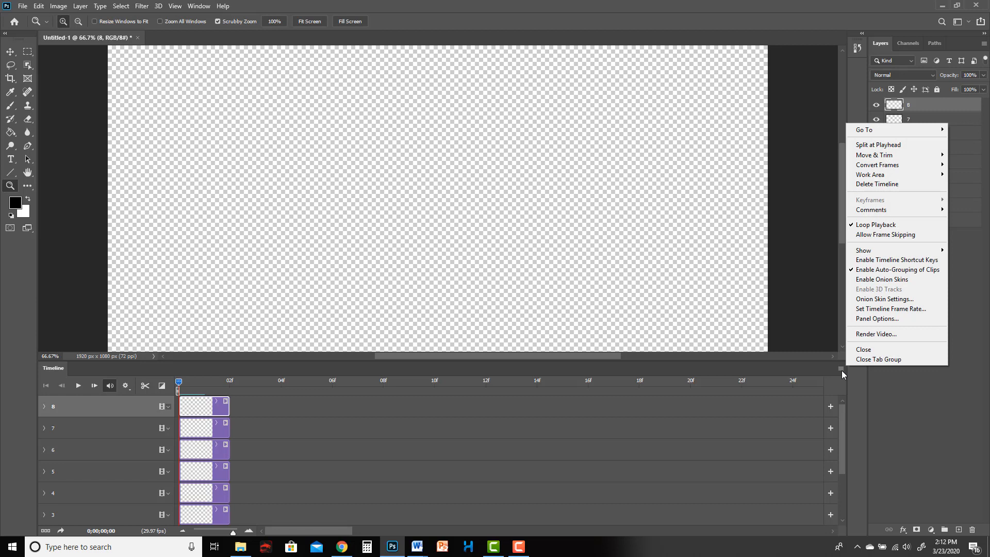
{"action": "left_click", "coordinate": [912, 310]}
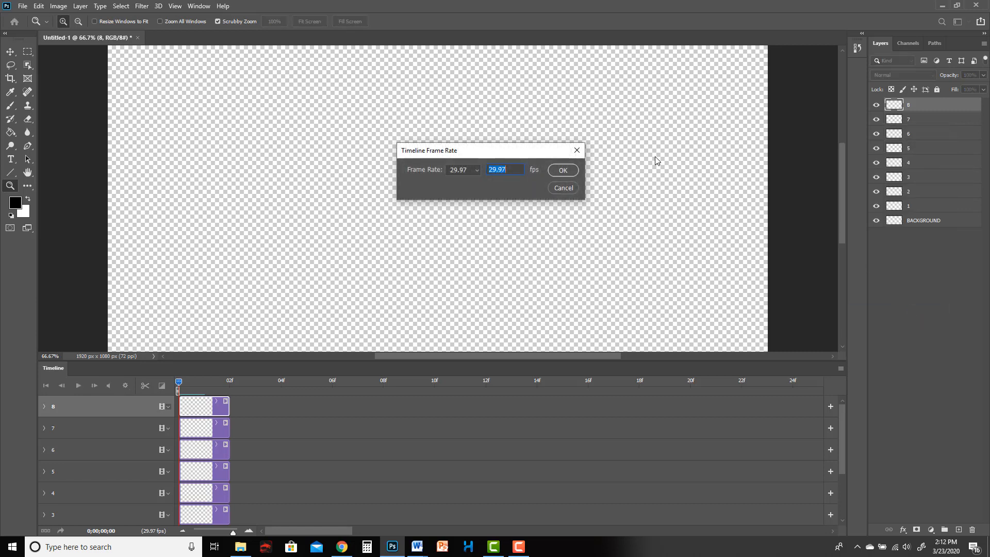
{"action": "left_click", "coordinate": [477, 170]}
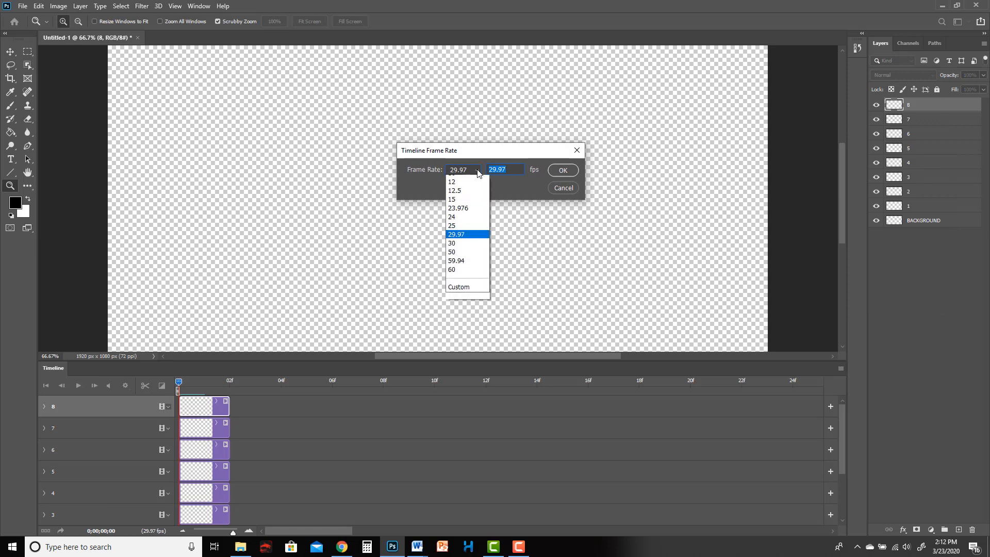
{"action": "left_click", "coordinate": [464, 221]}
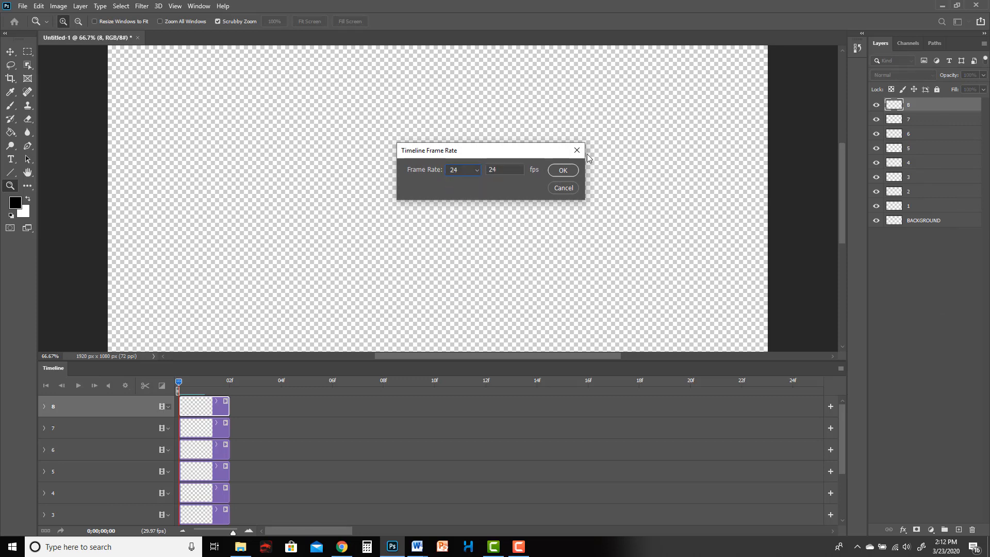
{"action": "left_click", "coordinate": [559, 170]}
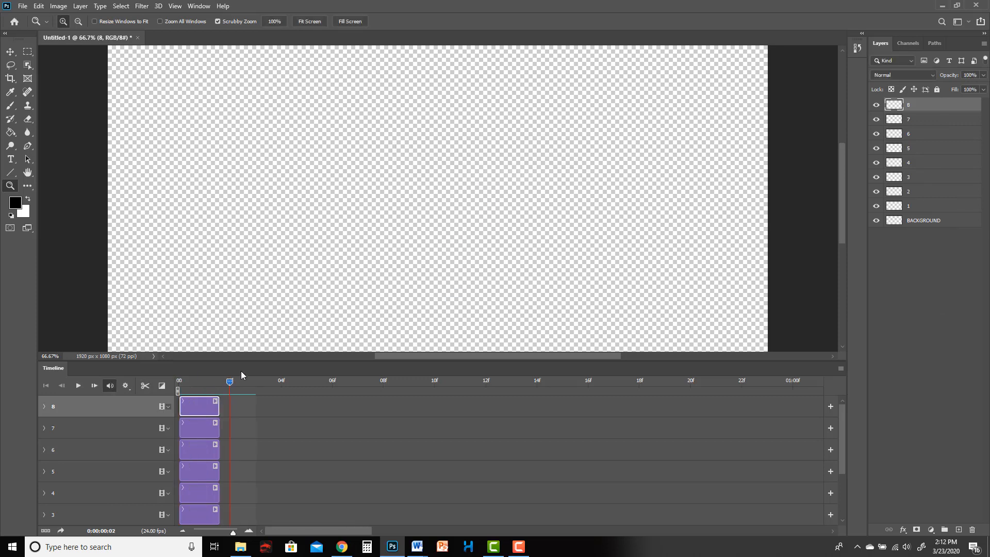
Enlarge the timeline to show every track and test-drag layer 8's clip out and back to frame 0
{"action": "left_click_drag", "start_coordinate": [248, 531], "coordinate": [246, 530]}
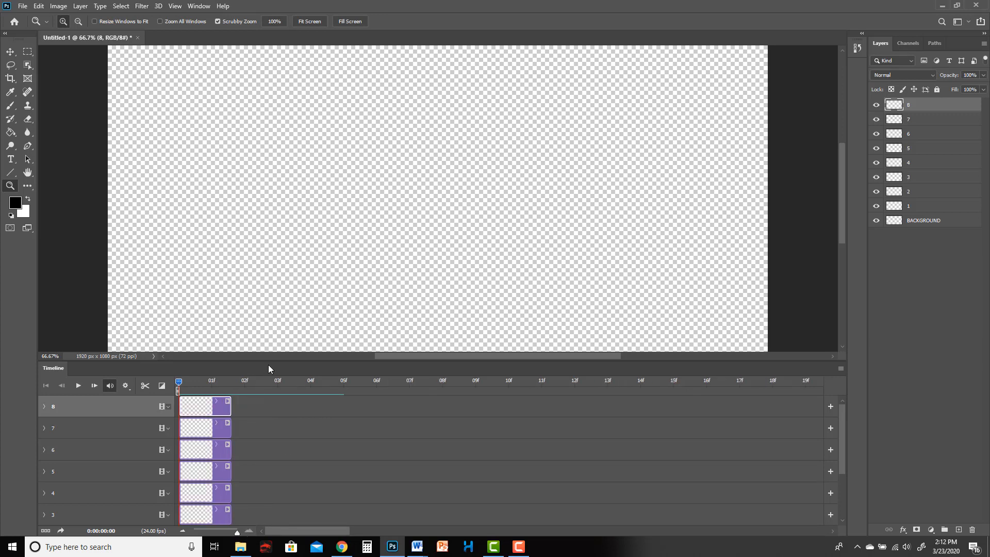
{"action": "left_click_drag", "start_coordinate": [268, 362], "coordinate": [273, 301]}
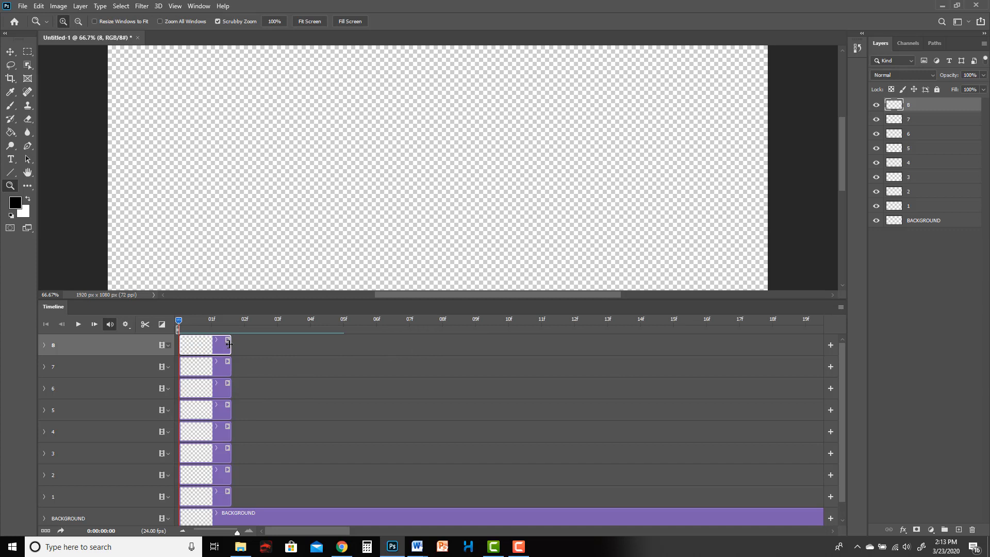
{"action": "left_click", "coordinate": [207, 497]}
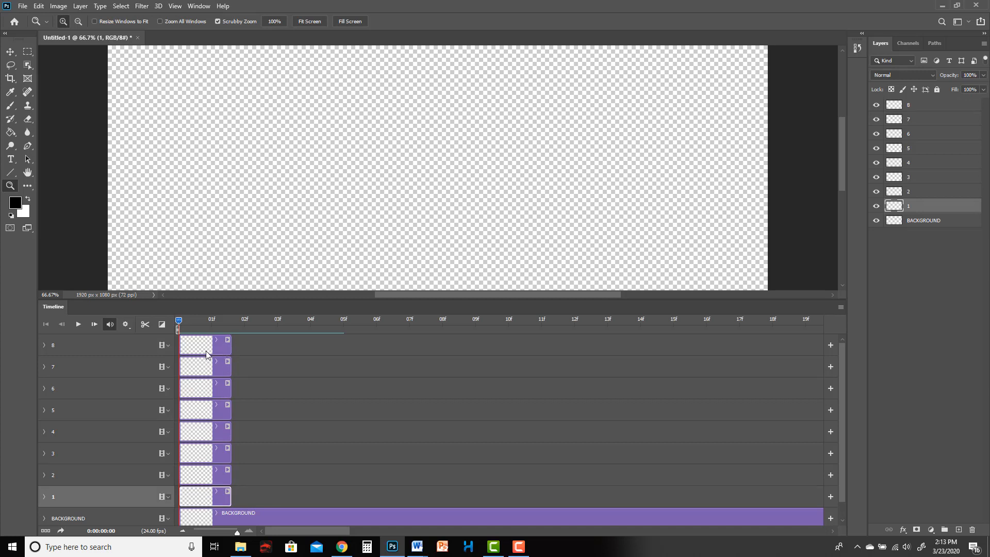
{"action": "left_click_drag", "start_coordinate": [206, 354], "coordinate": [253, 349]}
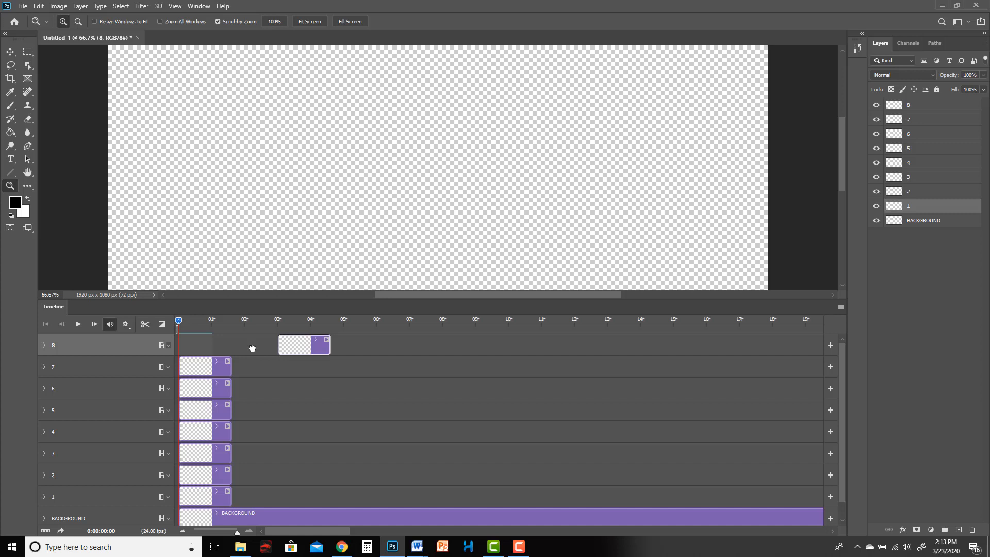
{"action": "left_click_drag", "start_coordinate": [252, 348], "coordinate": [180, 350]}
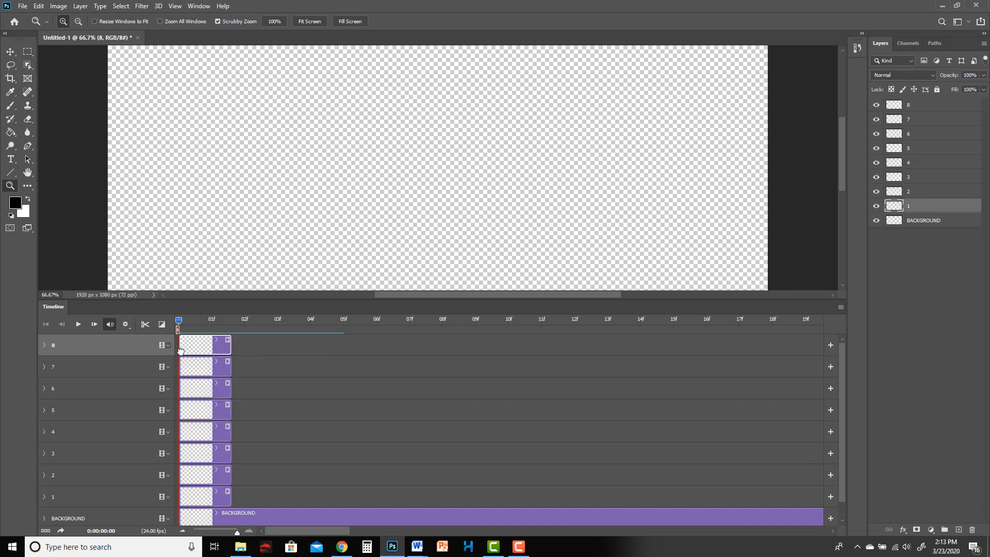
{"action": "left_click", "coordinate": [181, 350]}
Shift-select layers 1 through 8 in the Layers panel and drag them to the trash
{"action": "left_click", "coordinate": [207, 501]}
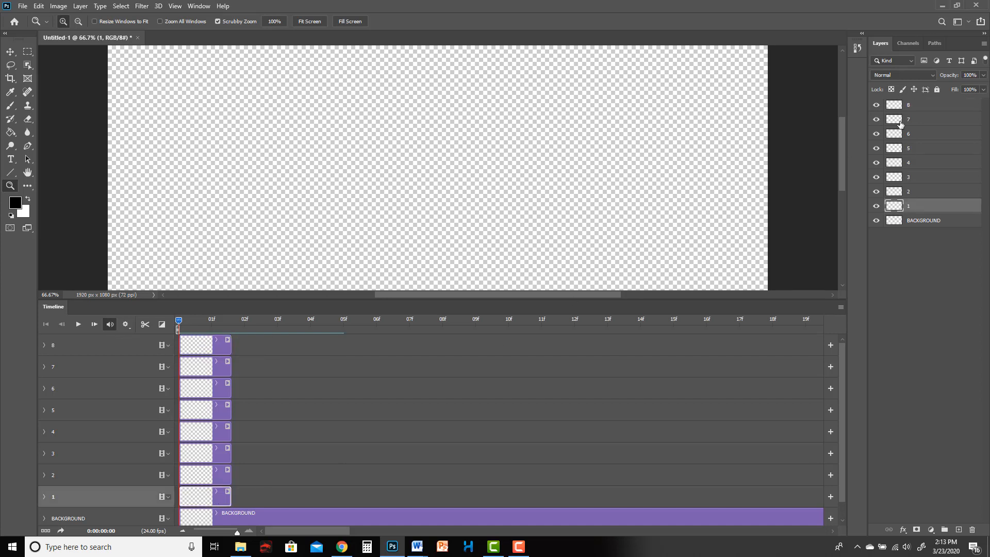
{"action": "left_click", "coordinate": [917, 108], "text": "shift"}
{"action": "left_click_drag", "start_coordinate": [934, 211], "coordinate": [972, 530]}
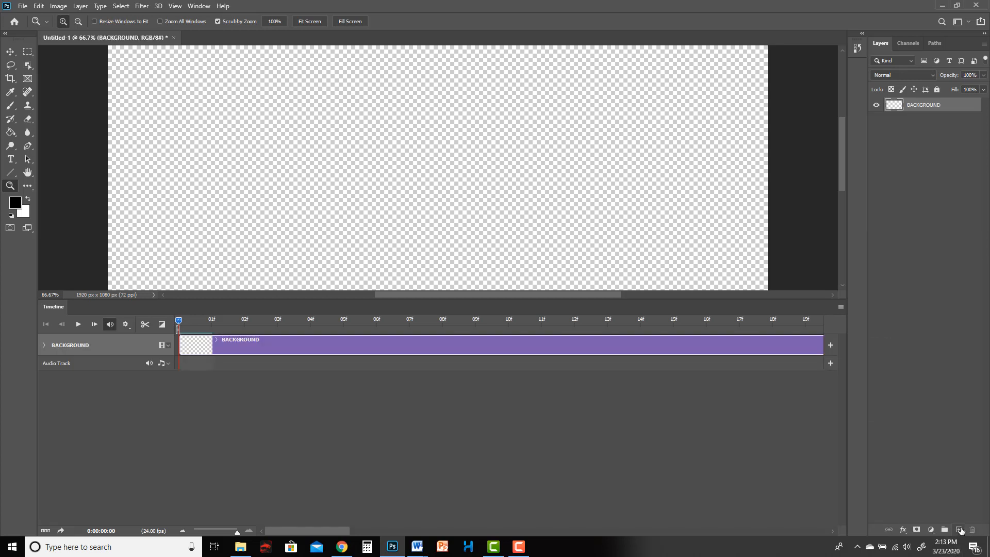
Add a new layer above BACKGROUND named 1 and trim its clip to end around frame 2
{"action": "left_click", "coordinate": [961, 531]}
{"action": "double_click", "coordinate": [920, 111]}
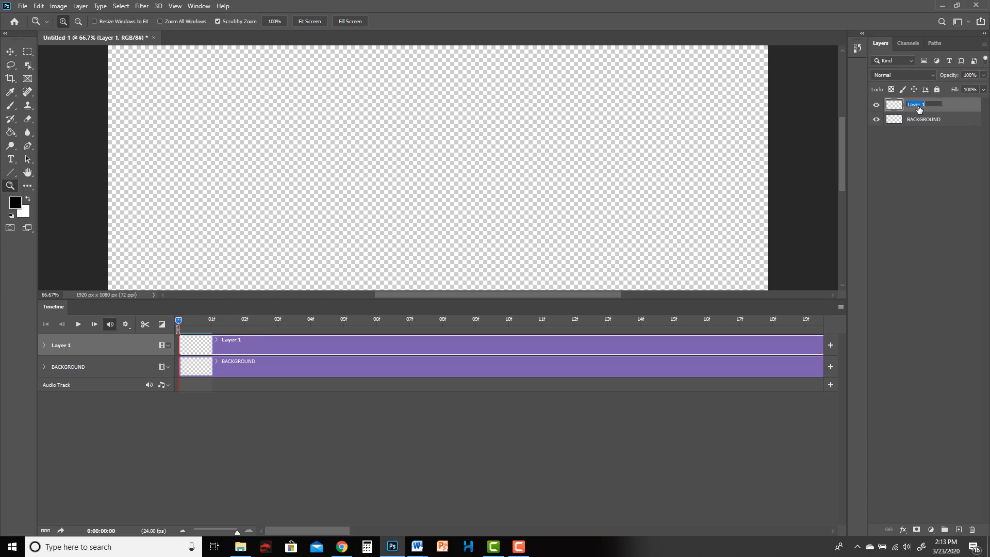
{"action": "type", "text": "1"}
{"action": "key", "text": "Return"}
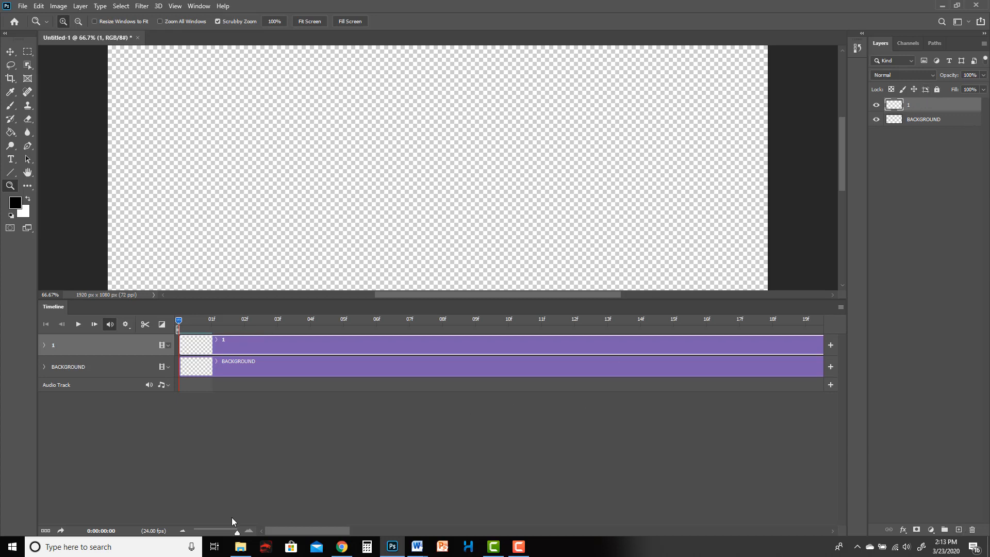
{"action": "left_click_drag", "start_coordinate": [237, 530], "coordinate": [203, 531]}
{"action": "left_click_drag", "start_coordinate": [249, 345], "coordinate": [184, 350]}
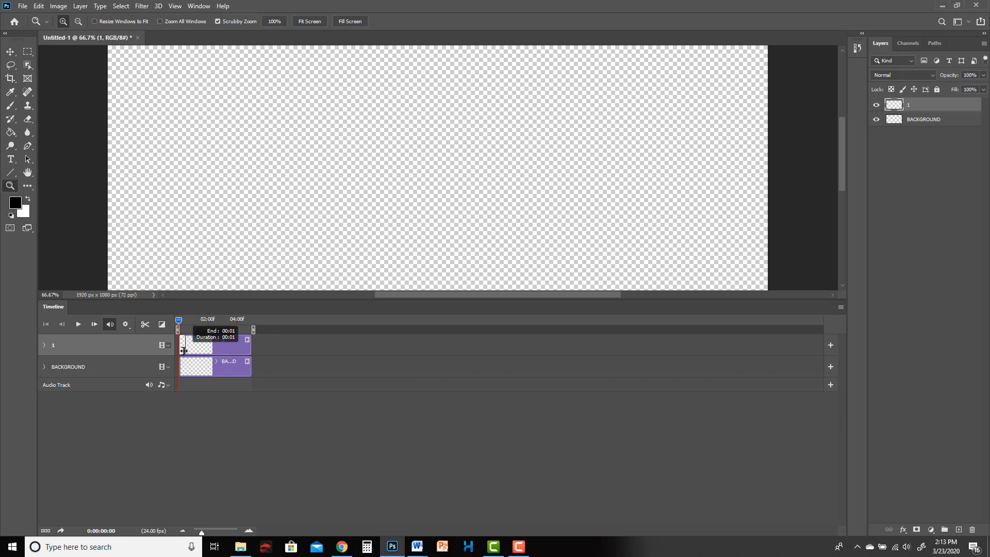
{"action": "left_click_drag", "start_coordinate": [202, 531], "coordinate": [252, 531]}
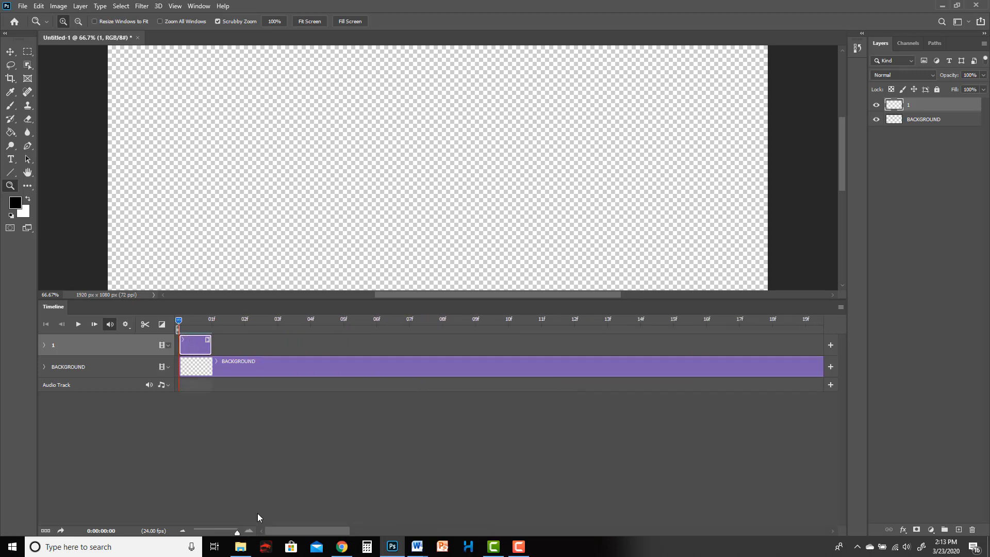
{"action": "left_click_drag", "start_coordinate": [208, 343], "coordinate": [241, 343]}
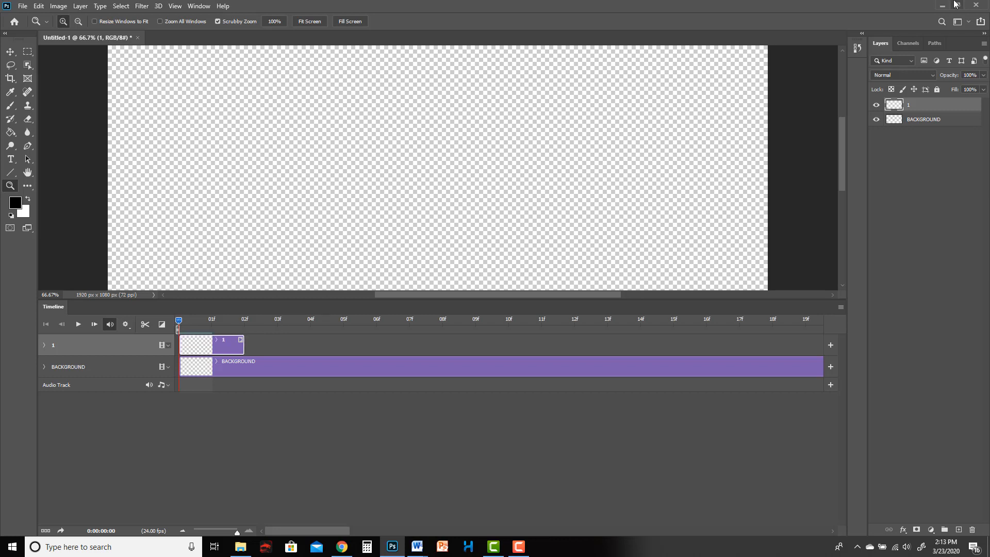
Duplicate layer 1 as 2, duplicate again and rename the '2 copy' to 3, then duplicate as 4
{"action": "right_click", "coordinate": [926, 110]}
{"action": "left_click", "coordinate": [882, 150]}
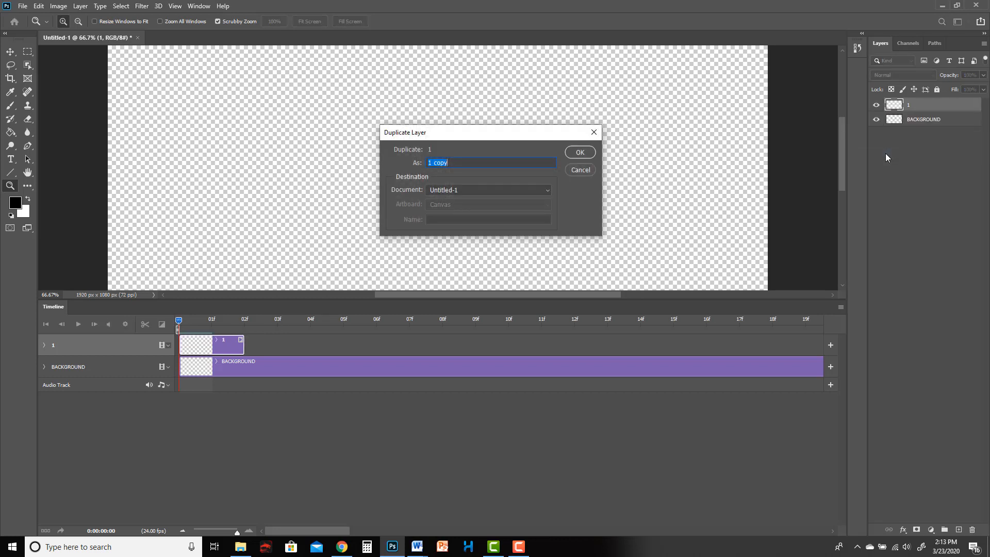
{"action": "key", "text": "Return"}
{"action": "right_click", "coordinate": [916, 106]}
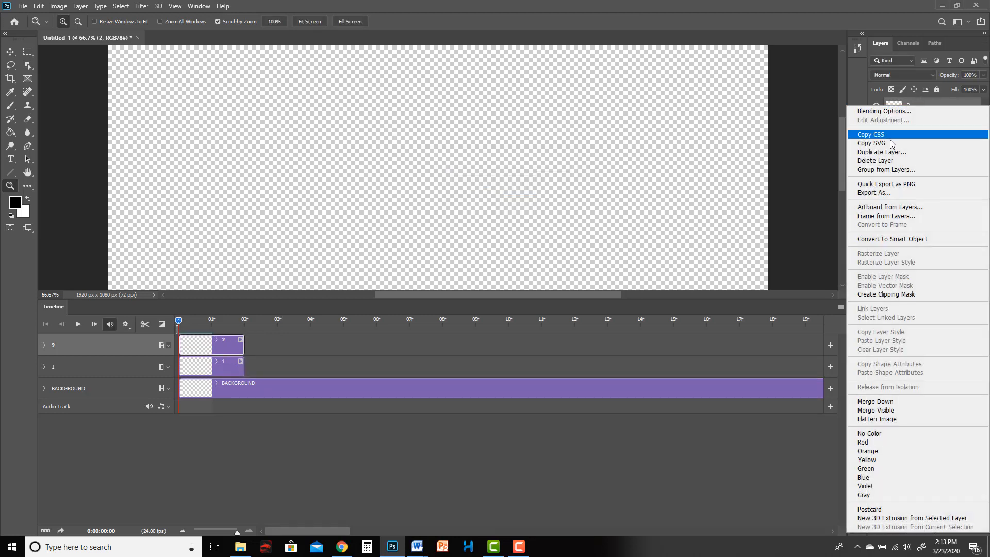
{"action": "left_click", "coordinate": [884, 152]}
{"action": "key", "text": "Return"}
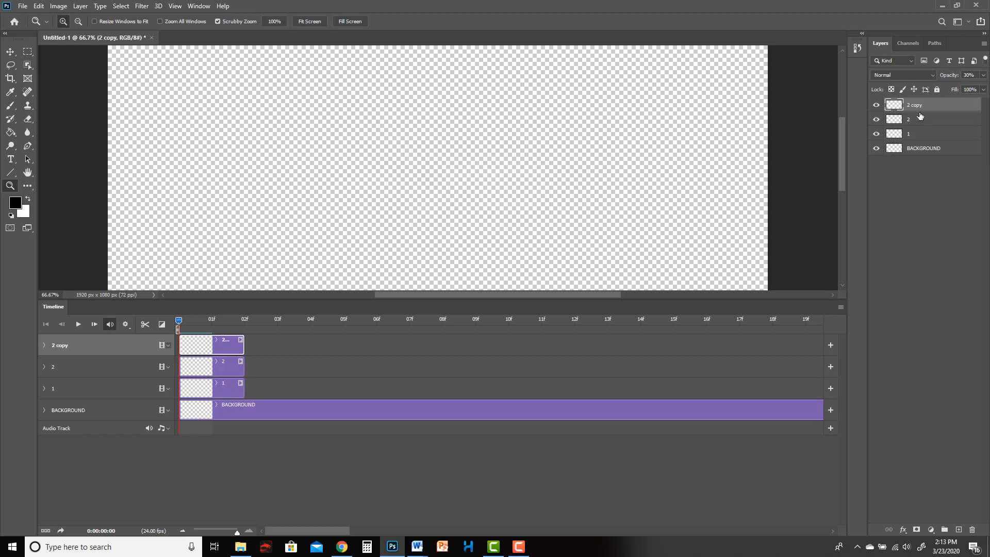
{"action": "double_click", "coordinate": [916, 106]}
{"action": "type", "text": "3"}
{"action": "key", "text": "Return"}
{"action": "right_click", "coordinate": [915, 106]}
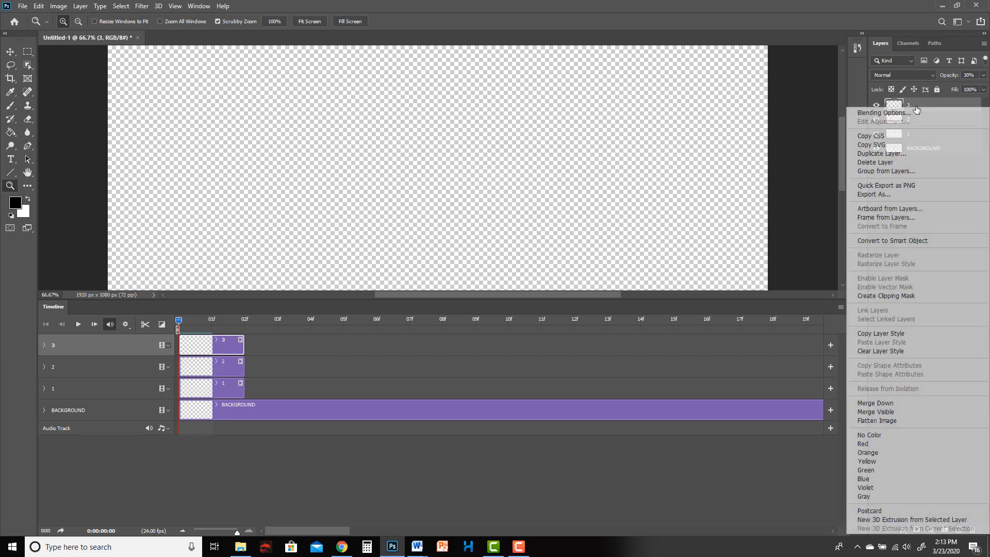
{"action": "left_click", "coordinate": [883, 151]}
{"action": "type", "text": "4"}
{"action": "key", "text": "Return"}
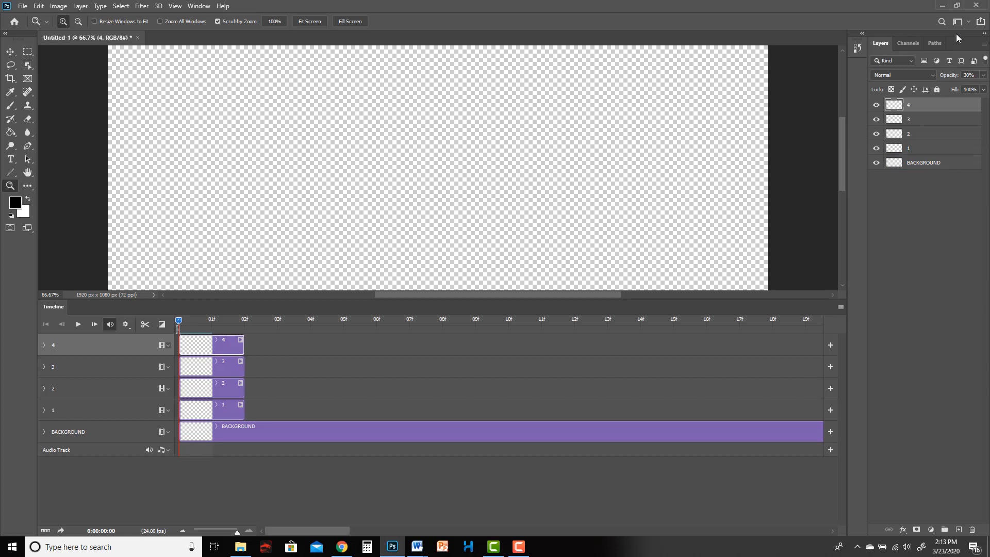
Continue duplicating to add layers 5, 6, 7 and 8
{"action": "right_click", "coordinate": [916, 113]}
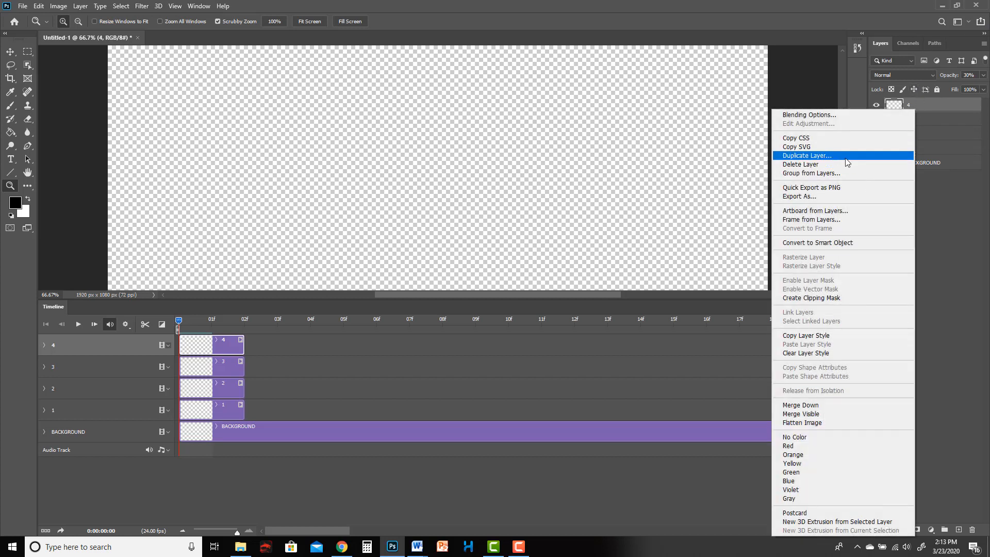
{"action": "left_click", "coordinate": [804, 155]}
{"action": "type", "text": "5"}
{"action": "key", "text": "Return"}
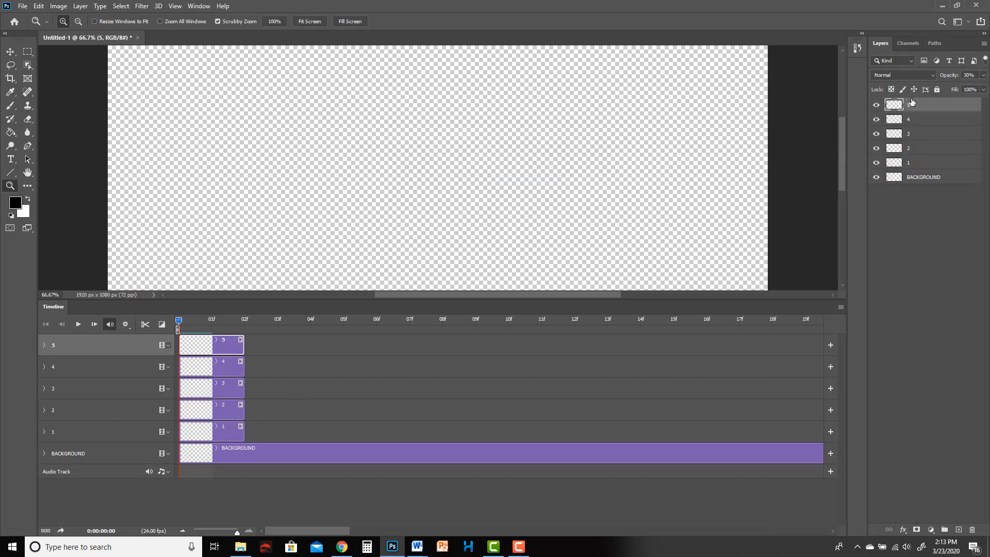
{"action": "right_click", "coordinate": [913, 105]}
{"action": "left_click", "coordinate": [891, 146]}
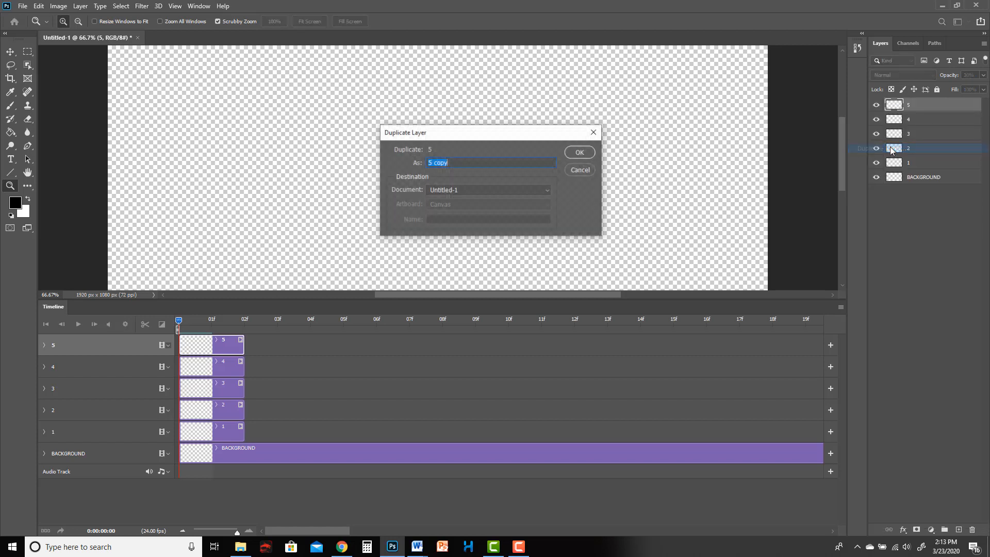
{"action": "type", "text": "6"}
{"action": "key", "text": "Return"}
{"action": "right_click", "coordinate": [952, 104]}
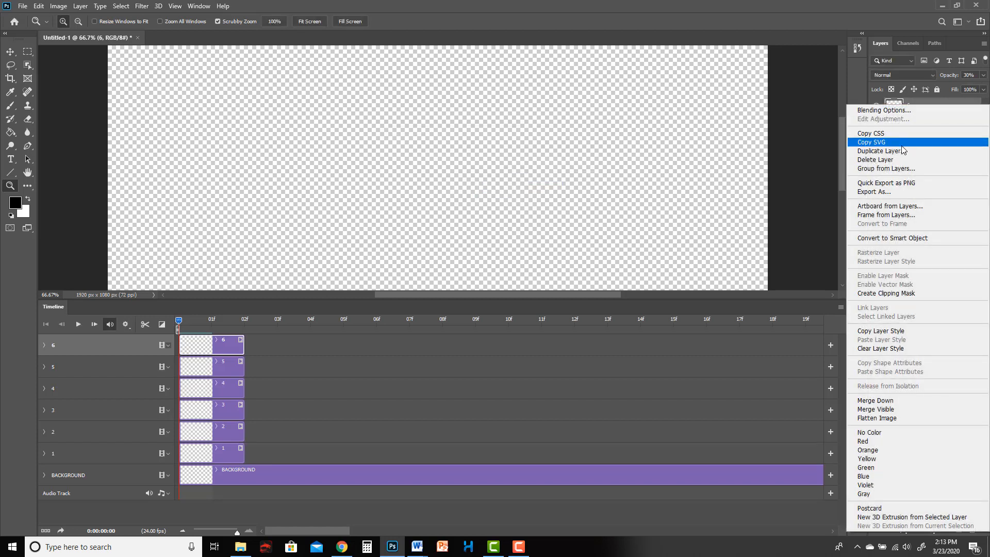
{"action": "left_click", "coordinate": [901, 153]}
{"action": "type", "text": "7"}
{"action": "key", "text": "Return"}
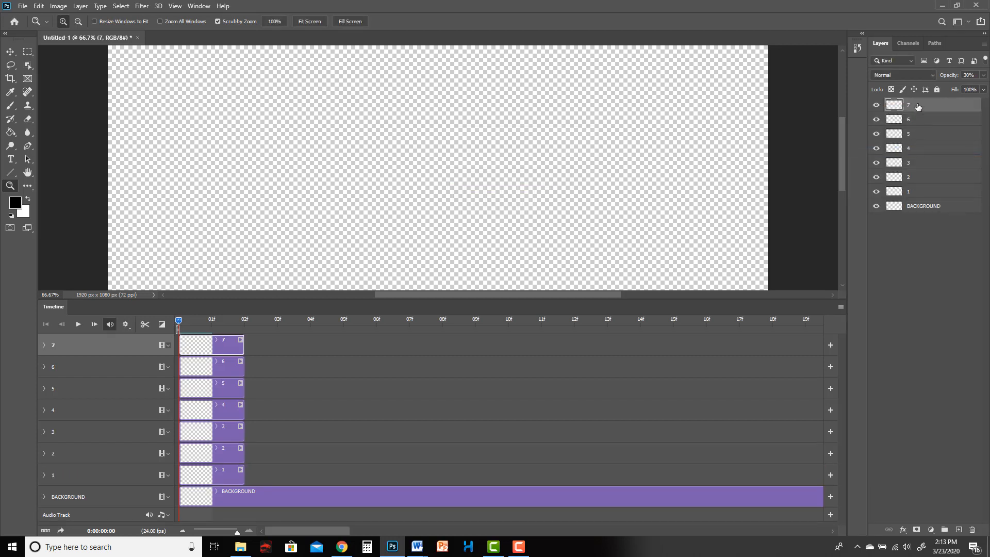
{"action": "right_click", "coordinate": [915, 109]}
{"action": "left_click", "coordinate": [881, 147]}
{"action": "type", "text": "8"}
{"action": "key", "text": "Return"}
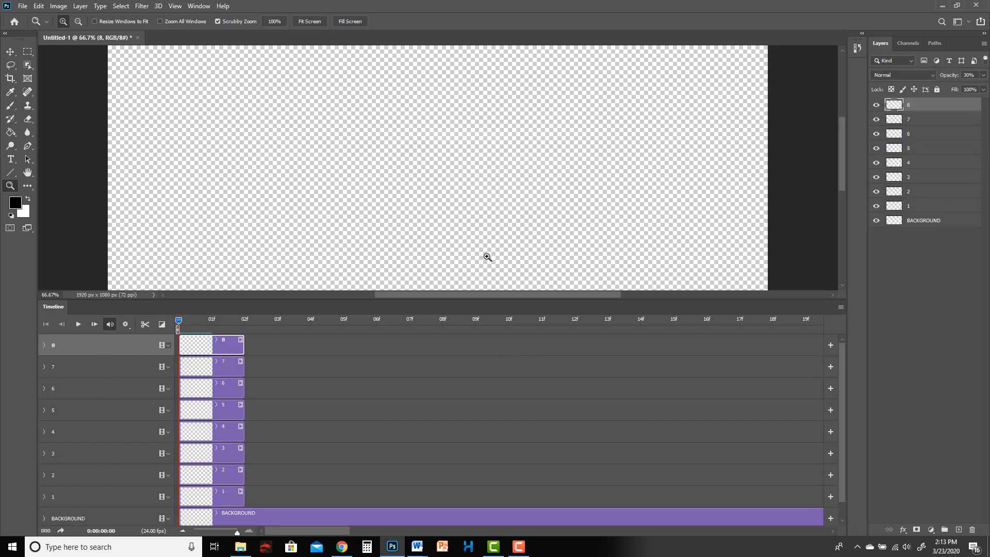
Stagger clips 2–5 so each begins two frames after the previous one
{"action": "left_click_drag", "start_coordinate": [203, 480], "coordinate": [278, 475]}
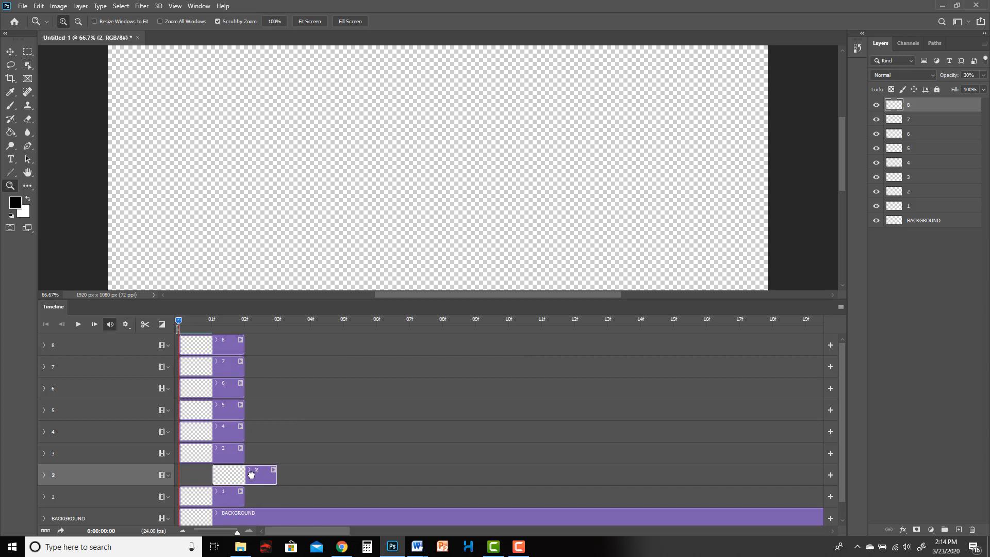
{"action": "left_click_drag", "start_coordinate": [198, 453], "coordinate": [345, 452]}
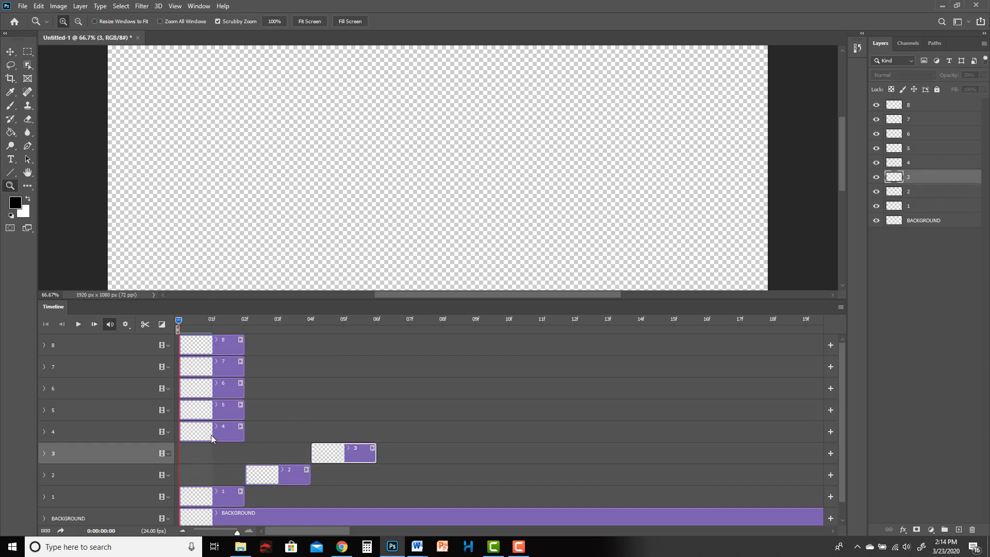
{"action": "left_click_drag", "start_coordinate": [210, 432], "coordinate": [410, 430]}
{"action": "left_click_drag", "start_coordinate": [212, 410], "coordinate": [475, 408]}
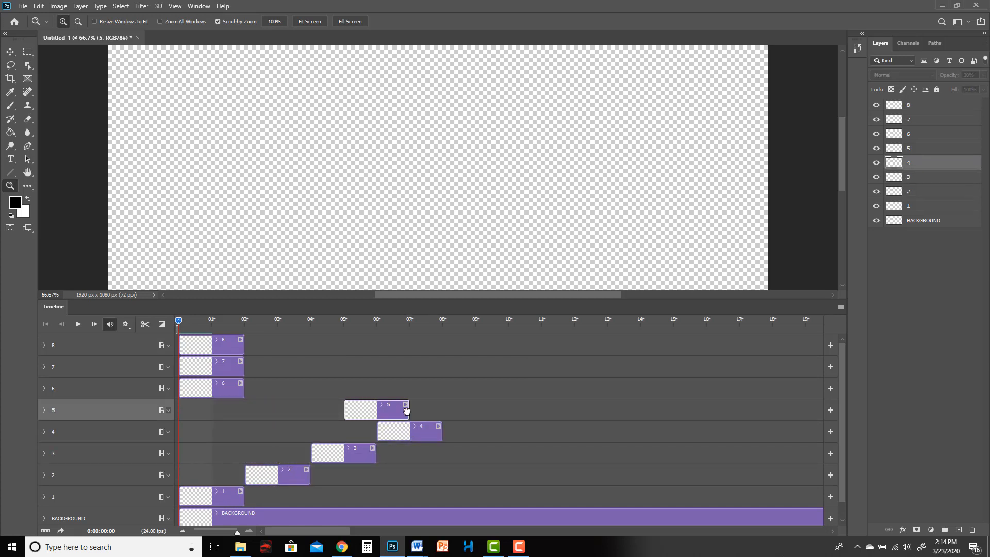
Stagger clips 6–8 to frames 10, 12 and 14, then scrub to preview the staircase
{"action": "left_click_drag", "start_coordinate": [212, 388], "coordinate": [541, 387]}
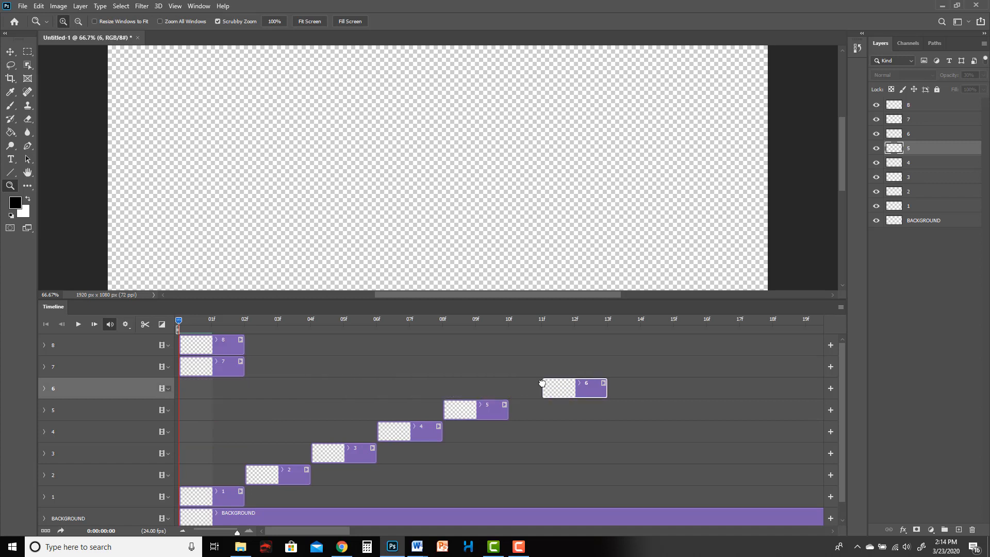
{"action": "left_click_drag", "start_coordinate": [210, 365], "coordinate": [607, 365]}
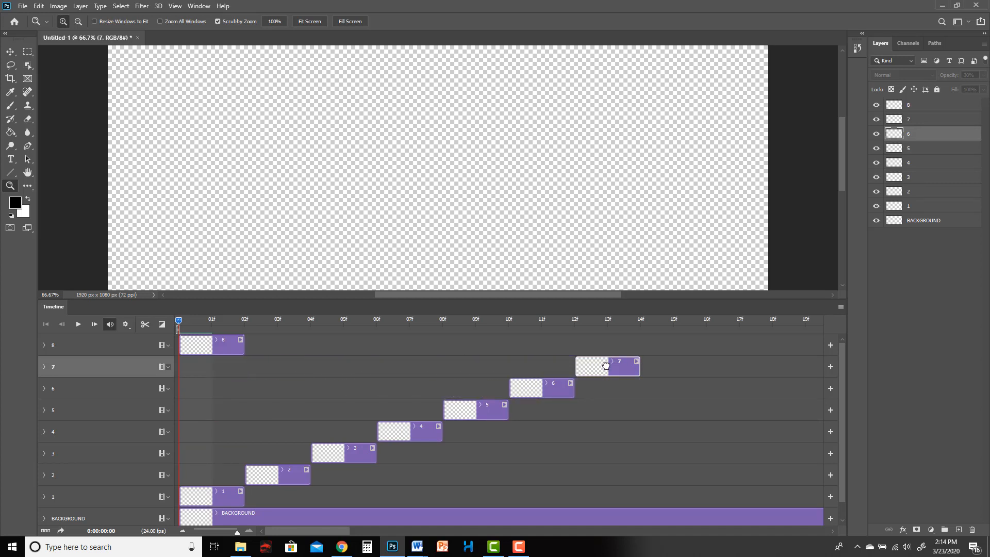
{"action": "left_click_drag", "start_coordinate": [211, 343], "coordinate": [669, 347]}
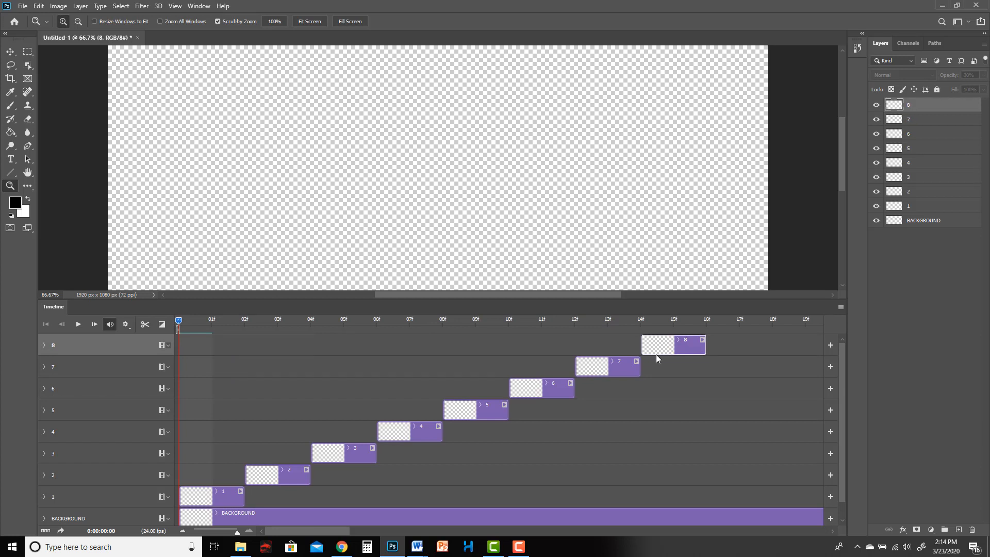
{"action": "left_click_drag", "start_coordinate": [267, 320], "coordinate": [310, 319]}
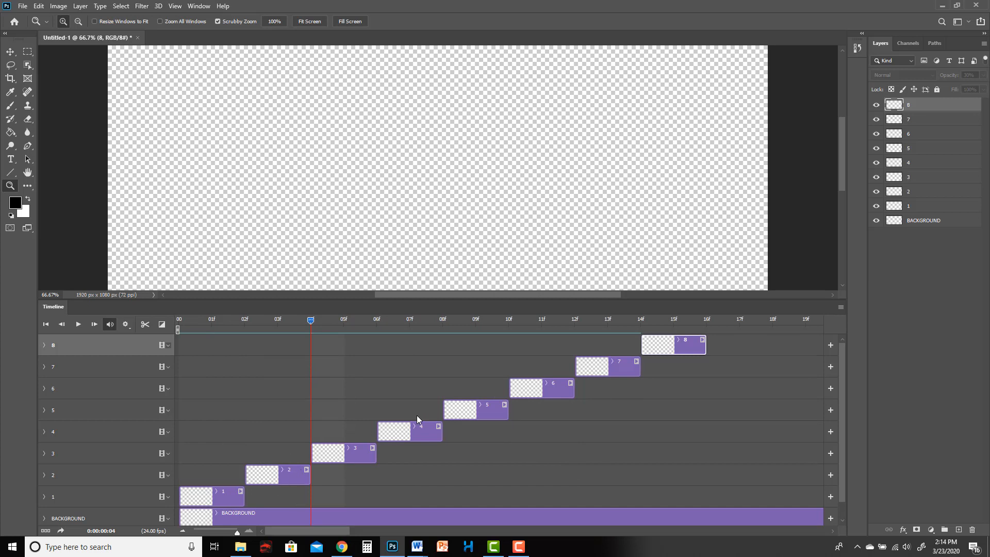
{"action": "left_click_drag", "start_coordinate": [455, 299], "coordinate": [464, 331]}
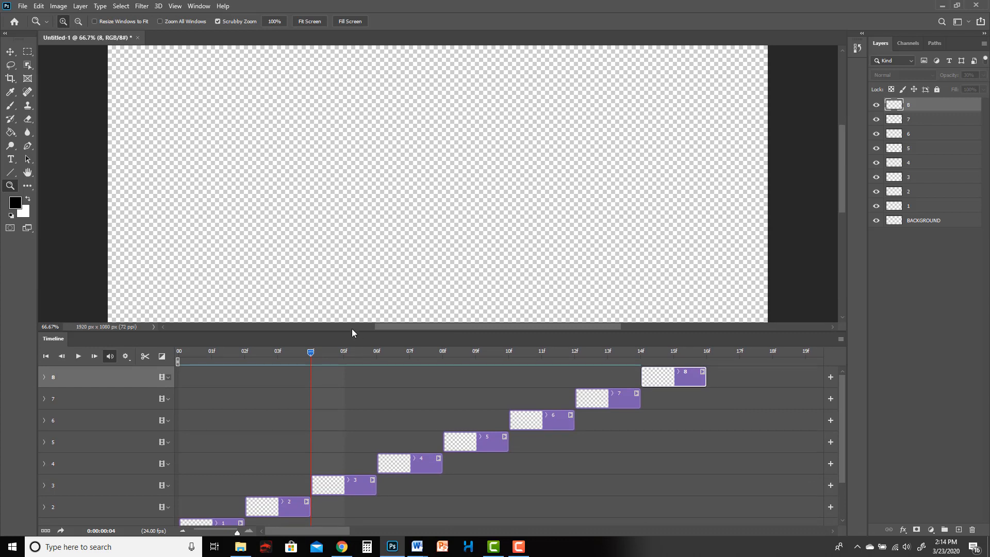
Drop clips 2–5 onto layer 1's track to form Video Group 1
{"action": "left_click_drag", "start_coordinate": [352, 329], "coordinate": [364, 269]}
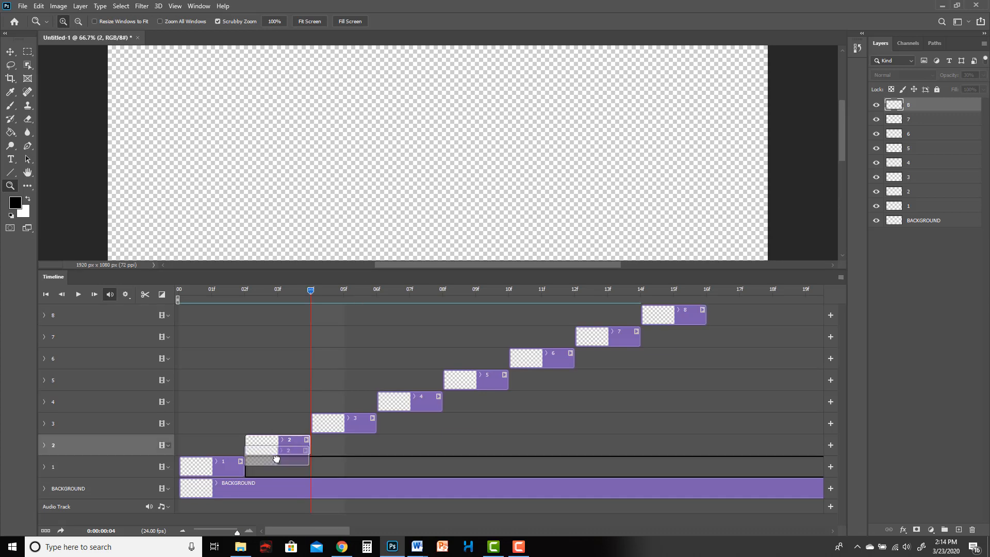
{"action": "left_click_drag", "start_coordinate": [279, 445], "coordinate": [294, 466]}
{"action": "left_click_drag", "start_coordinate": [352, 418], "coordinate": [349, 440]}
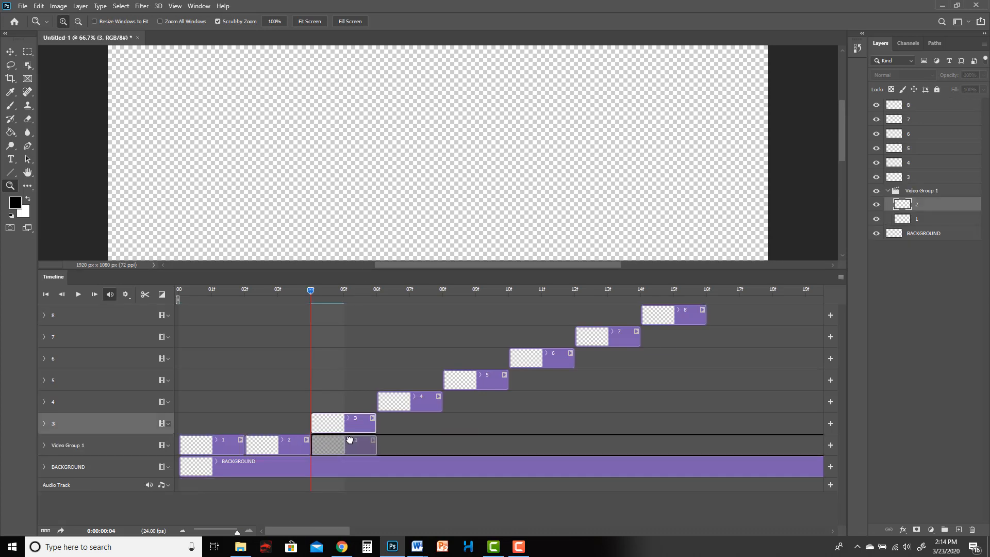
{"action": "left_click_drag", "start_coordinate": [418, 403], "coordinate": [418, 423]}
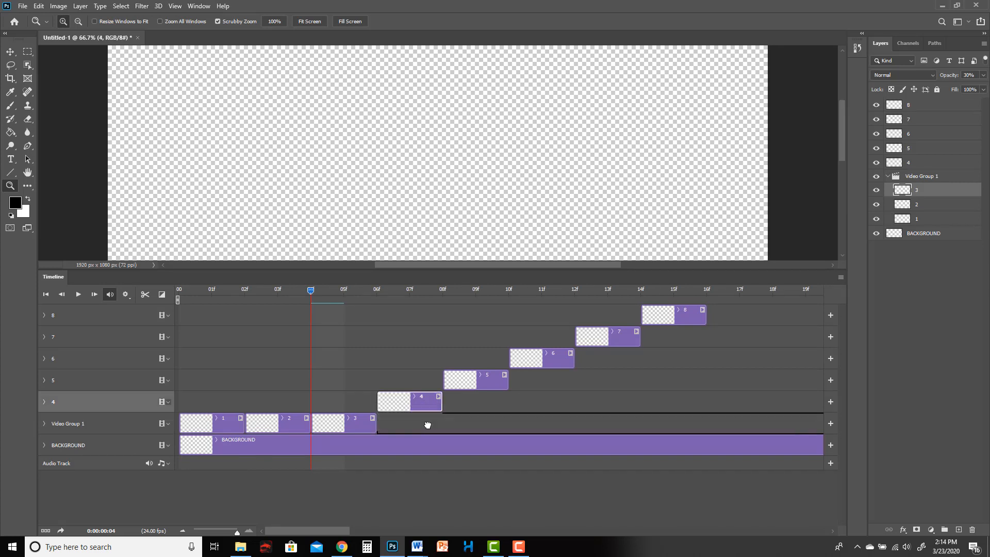
{"action": "left_click_drag", "start_coordinate": [466, 381], "coordinate": [470, 408]}
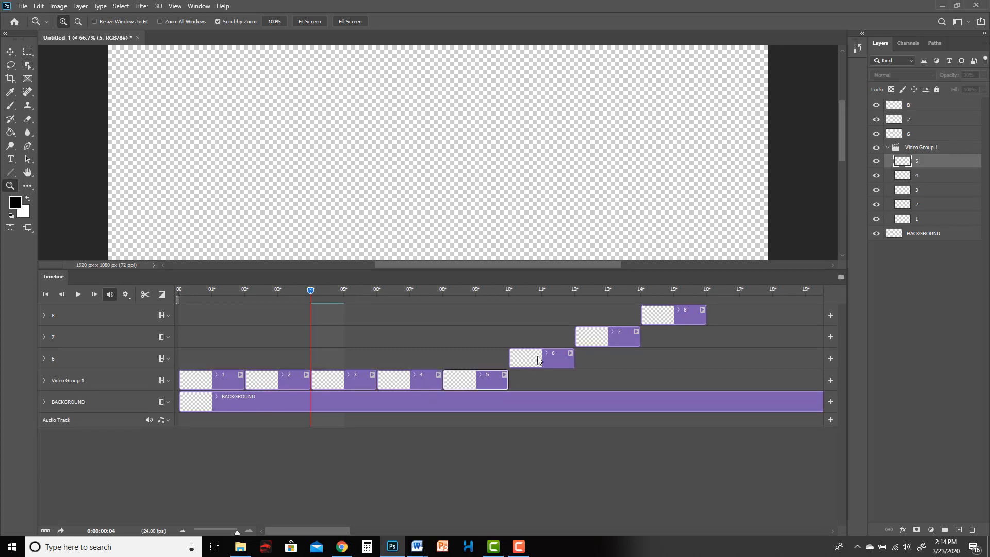
Add clips 6–8 to the end of Video Group 1 and shrink the Timeline panel
{"action": "left_click_drag", "start_coordinate": [539, 359], "coordinate": [539, 380]}
{"action": "left_click_drag", "start_coordinate": [605, 338], "coordinate": [604, 360]}
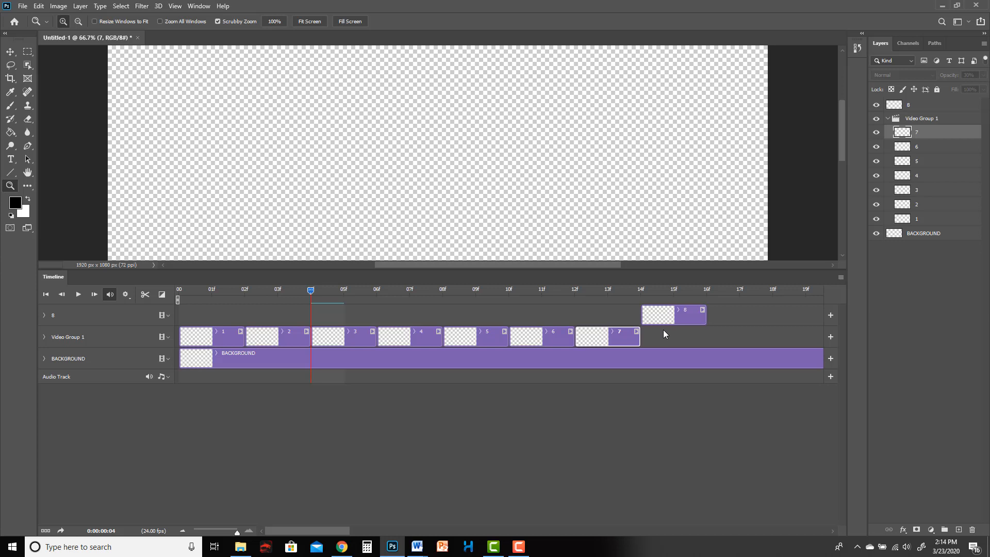
{"action": "left_click_drag", "start_coordinate": [663, 314], "coordinate": [673, 334]}
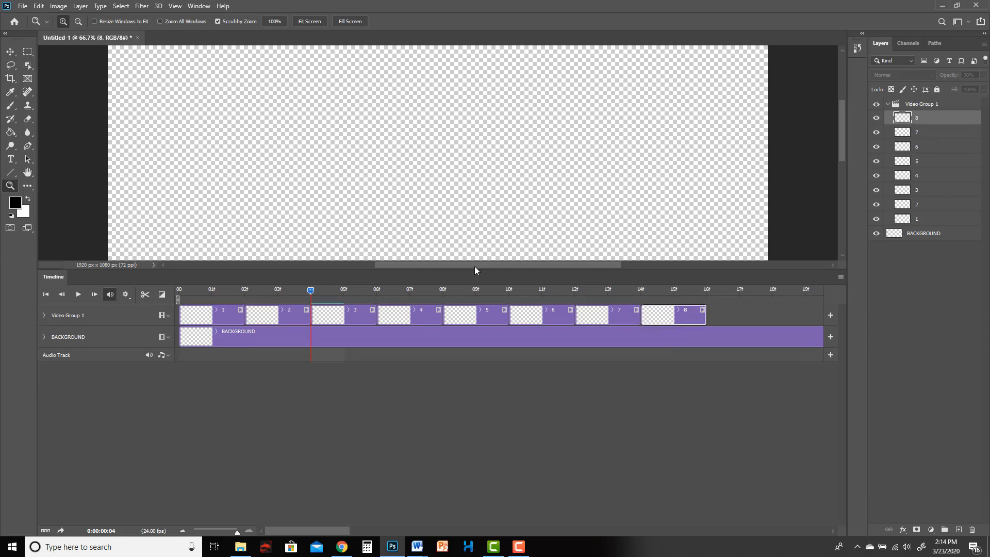
{"action": "left_click_drag", "start_coordinate": [474, 271], "coordinate": [474, 406]}
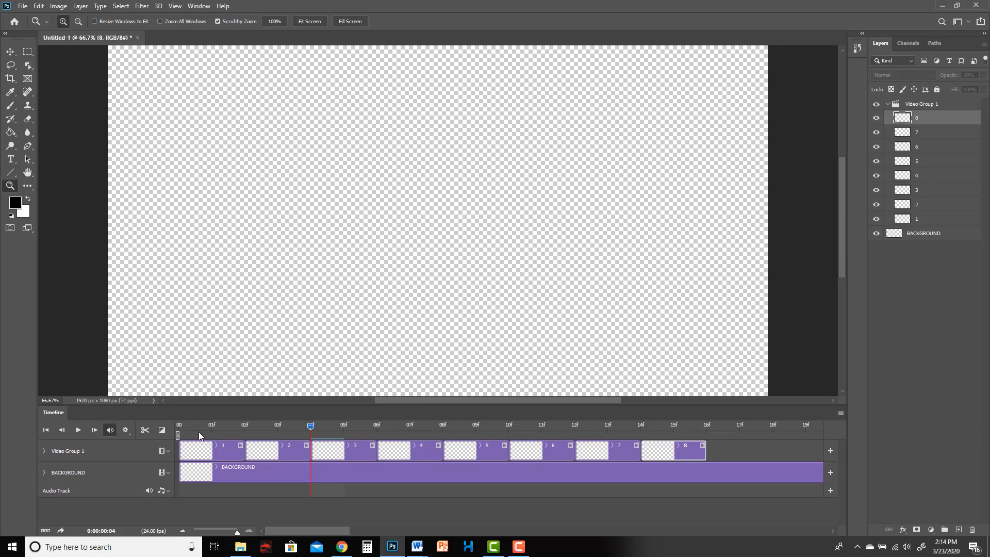
{"action": "left_click", "coordinate": [178, 425]}
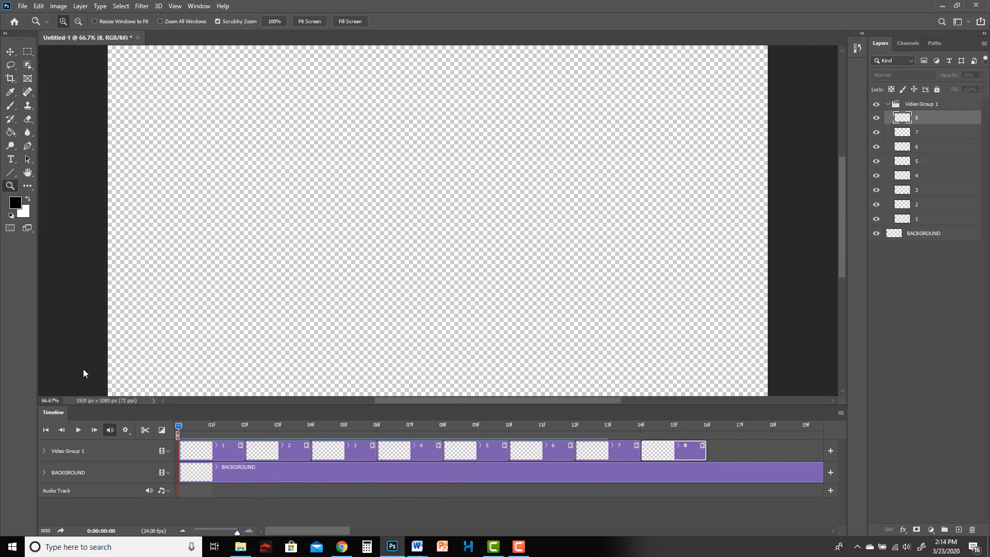
{"action": "left_click", "coordinate": [195, 449]}
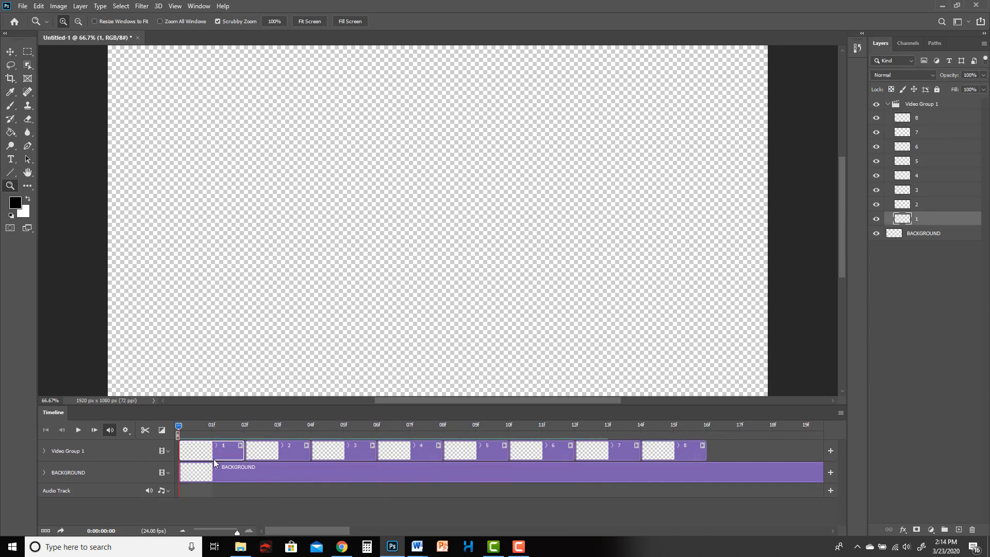
{"action": "left_click", "coordinate": [262, 449]}
{"action": "left_click", "coordinate": [327, 450]}
{"action": "left_click", "coordinate": [394, 449]}
{"action": "left_click", "coordinate": [492, 446]}
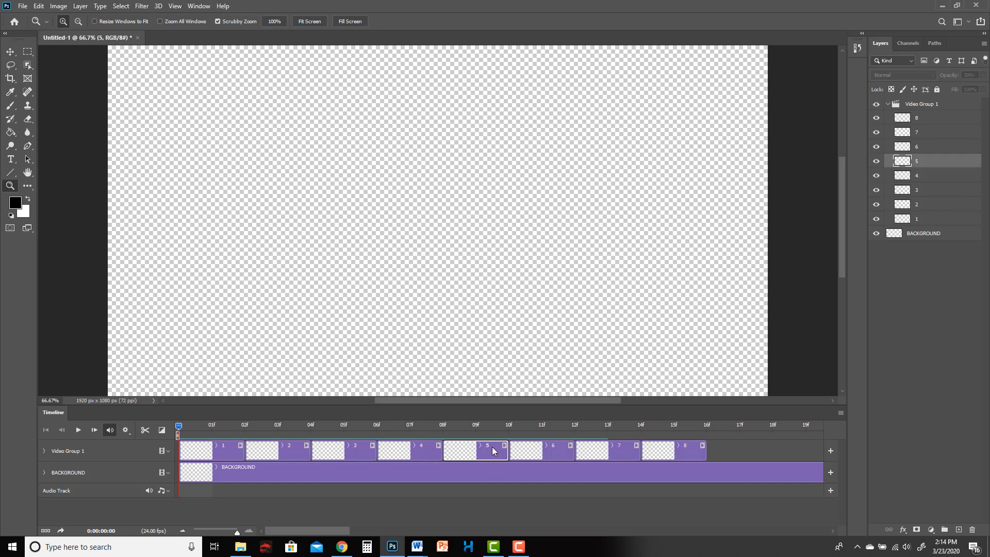
{"action": "left_click", "coordinate": [526, 449]}
{"action": "left_click", "coordinate": [608, 449]}
{"action": "left_click", "coordinate": [678, 454]}
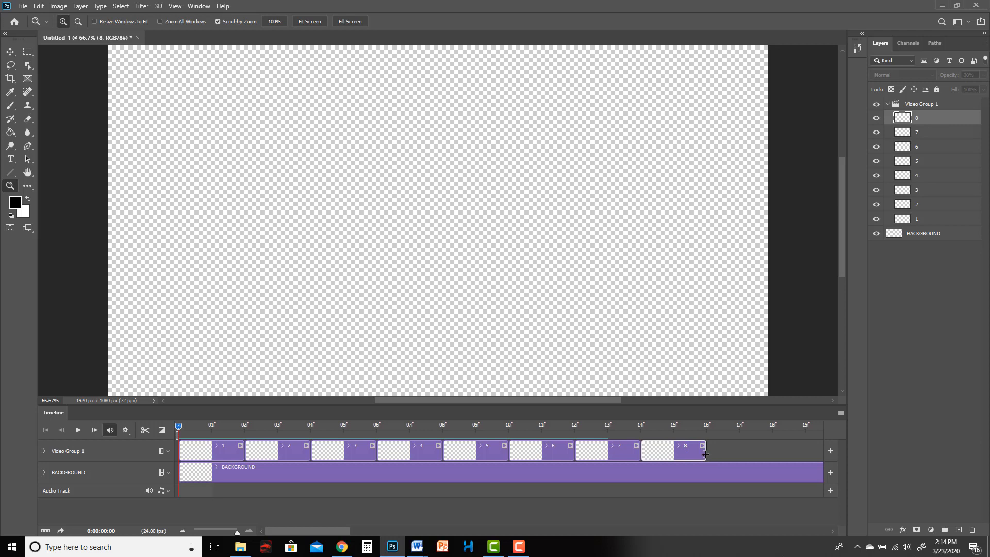
{"action": "left_click_drag", "start_coordinate": [704, 449], "coordinate": [736, 449]}
{"action": "mouse_move", "coordinate": [642, 450]}
{"action": "left_mouse_down"}
{"action": "mouse_move", "coordinate": [674, 450]}
{"action": "mouse_move", "coordinate": [642, 451]}
{"action": "left_mouse_up"}
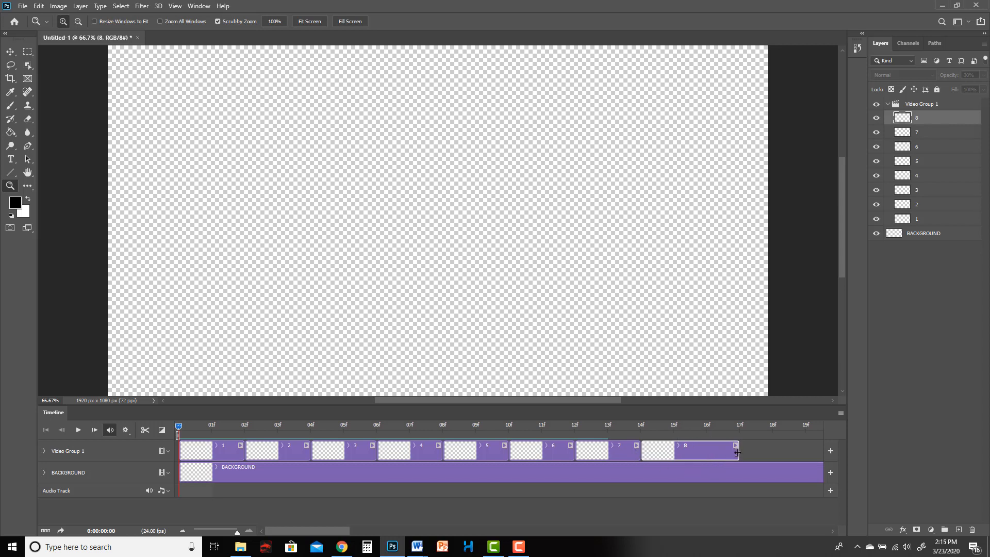
{"action": "left_click_drag", "start_coordinate": [736, 450], "coordinate": [704, 450]}
{"action": "left_click", "coordinate": [606, 468]}
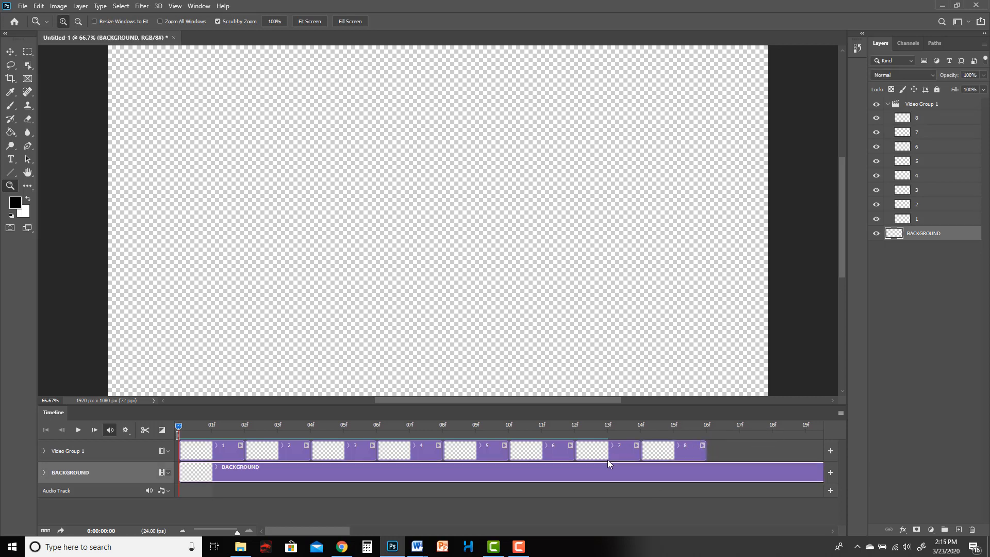
{"action": "left_click", "coordinate": [610, 450]}
{"action": "left_click_drag", "start_coordinate": [638, 451], "coordinate": [607, 450]}
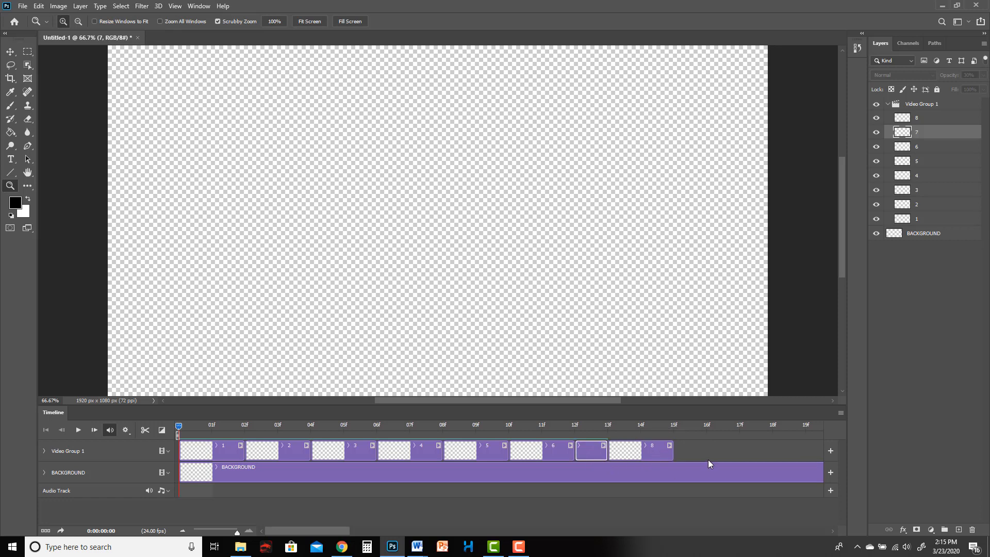
{"action": "key", "text": "ctrl+z"}
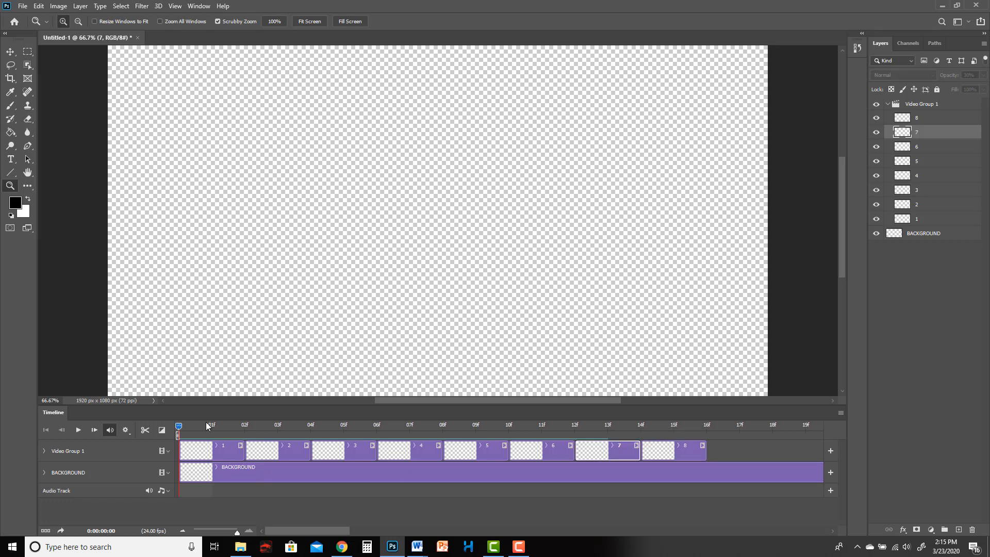
Fill the BACKGROUND layer with white using the Paint Bucket, then select layer 1
{"action": "left_click", "coordinate": [940, 235]}
{"action": "left_click", "coordinate": [28, 198]}
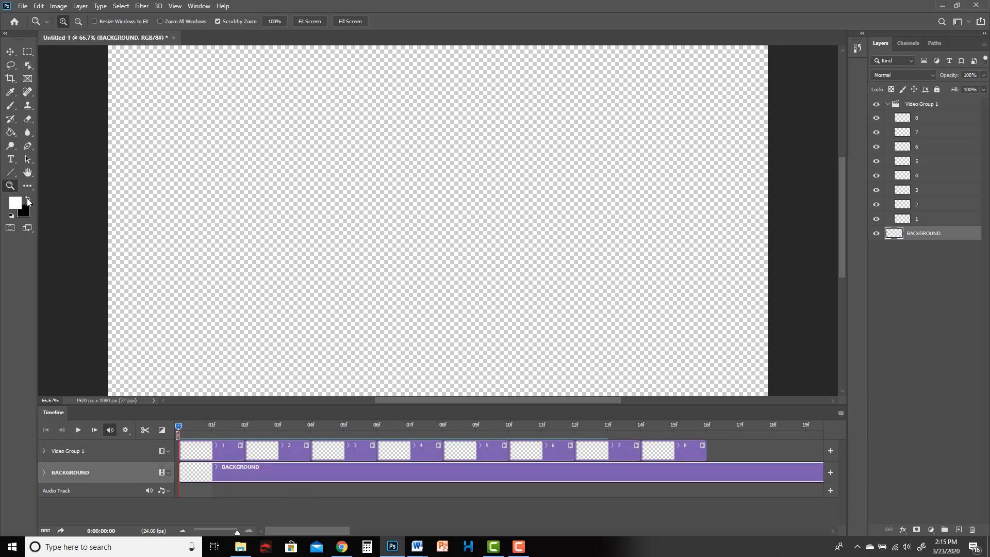
{"action": "left_click", "coordinate": [11, 132]}
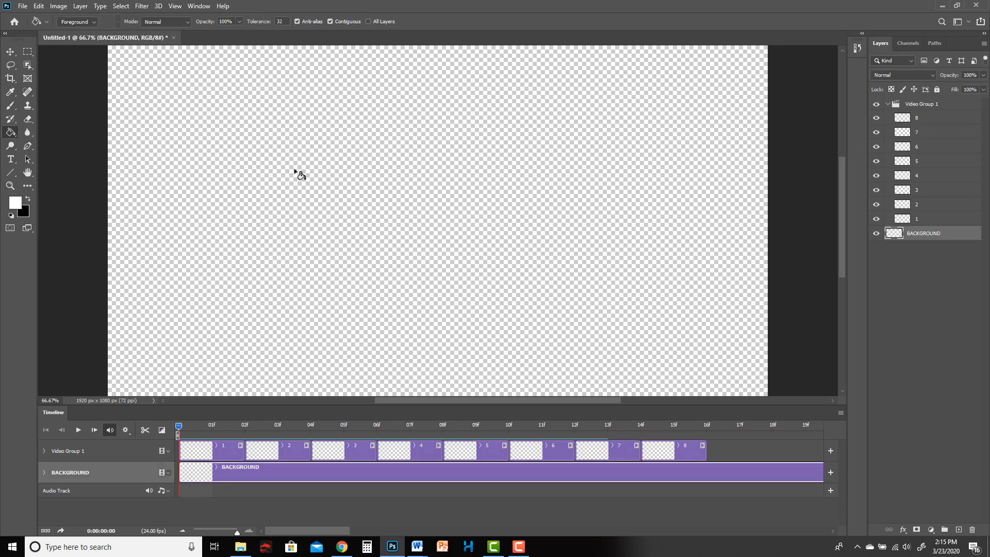
{"action": "left_click", "coordinate": [309, 177]}
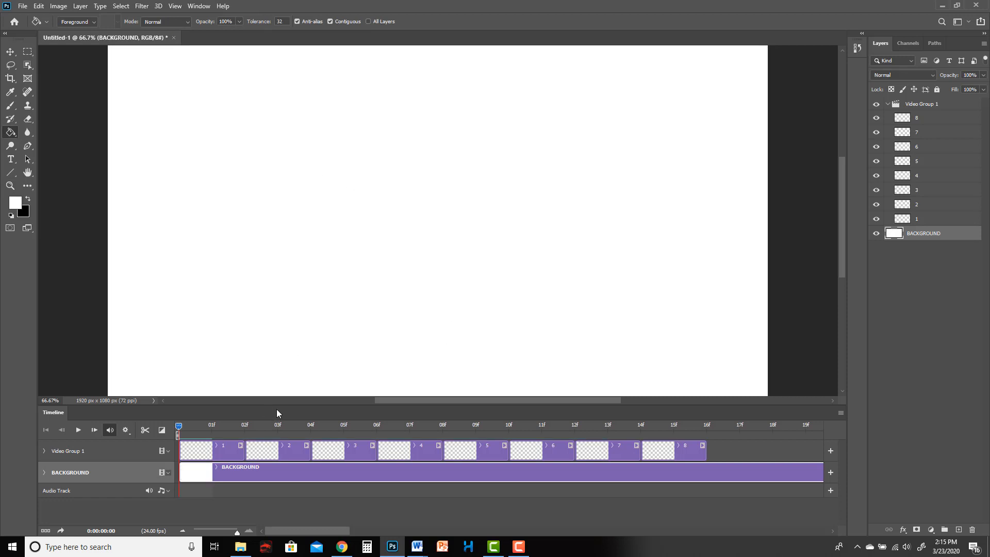
{"action": "left_click_drag", "start_coordinate": [279, 404], "coordinate": [275, 427]}
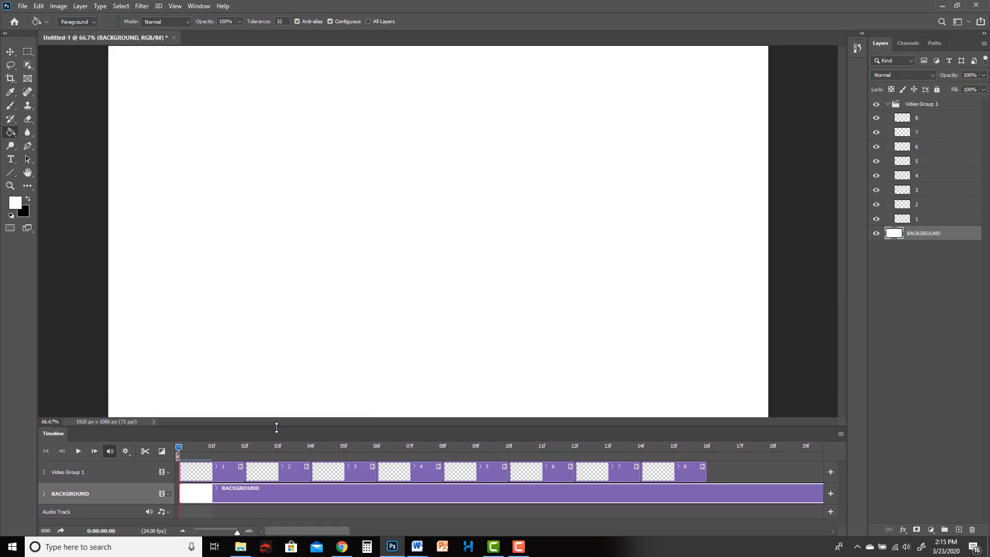
{"action": "scroll", "coordinate": [429, 293], "scroll_direction": "down", "scroll_amount": 1}
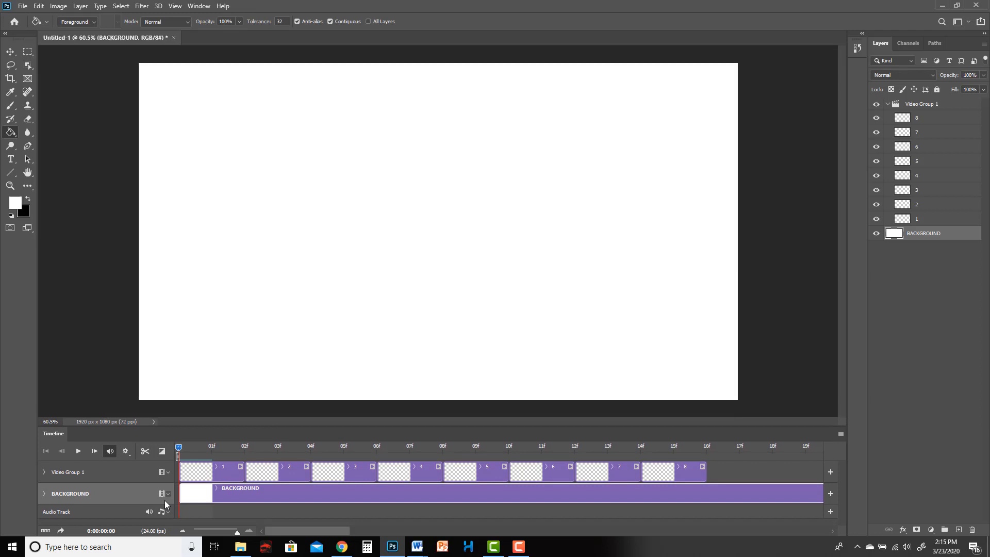
{"action": "left_click", "coordinate": [202, 474]}
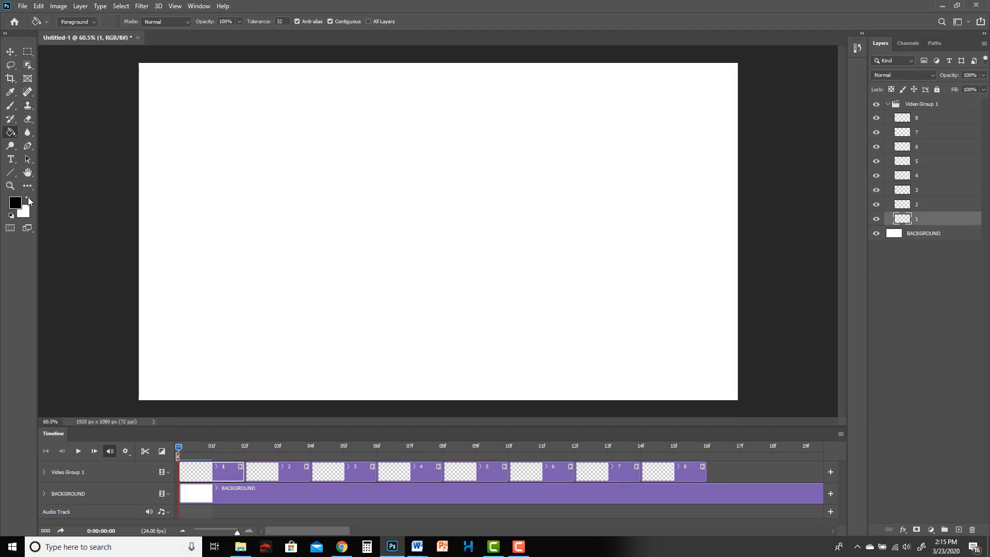
Brush a squashed ball outline near the bottom on layer 1, then move to frame 2 on layer 2
{"action": "key", "text": "b"}
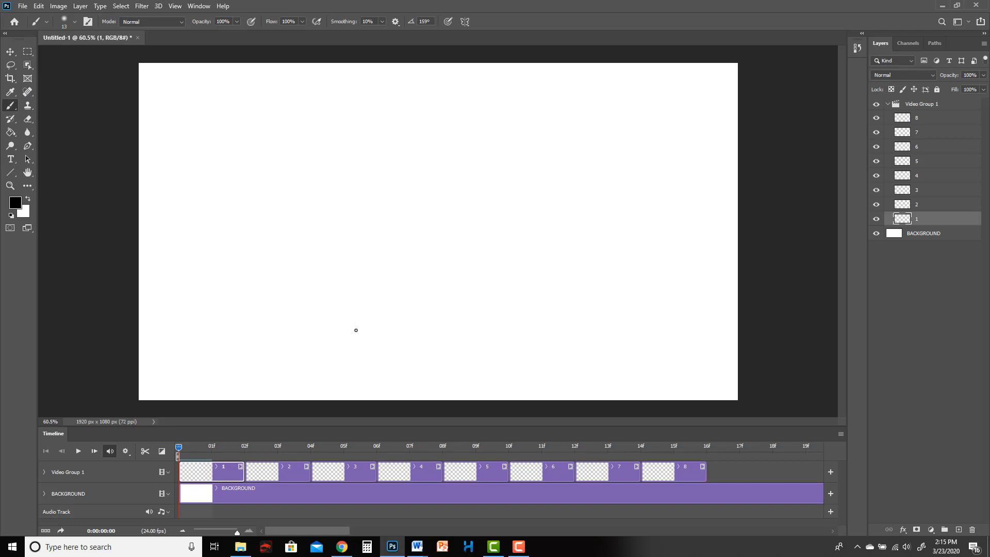
{"action": "mouse_move", "coordinate": [356, 329]}
{"action": "left_mouse_down"}
{"action": "mouse_move", "coordinate": [466, 304]}
{"action": "mouse_move", "coordinate": [359, 328]}
{"action": "left_mouse_up"}
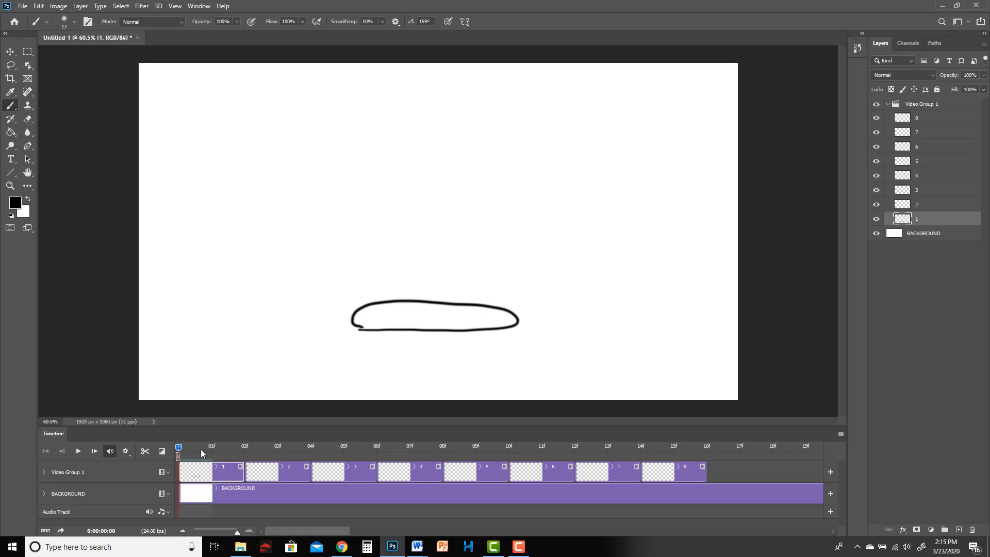
{"action": "left_click_drag", "start_coordinate": [200, 448], "coordinate": [256, 447]}
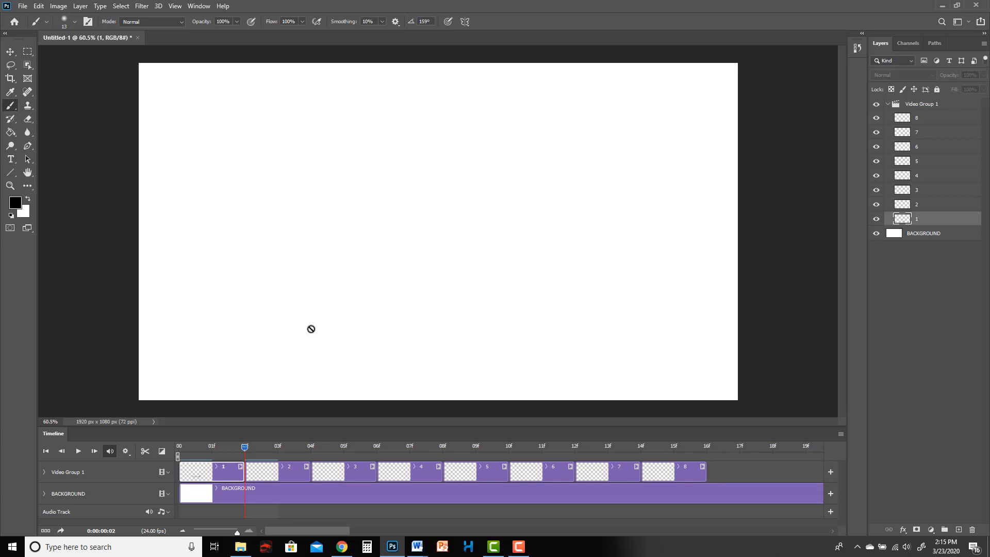
{"action": "left_click", "coordinate": [272, 474]}
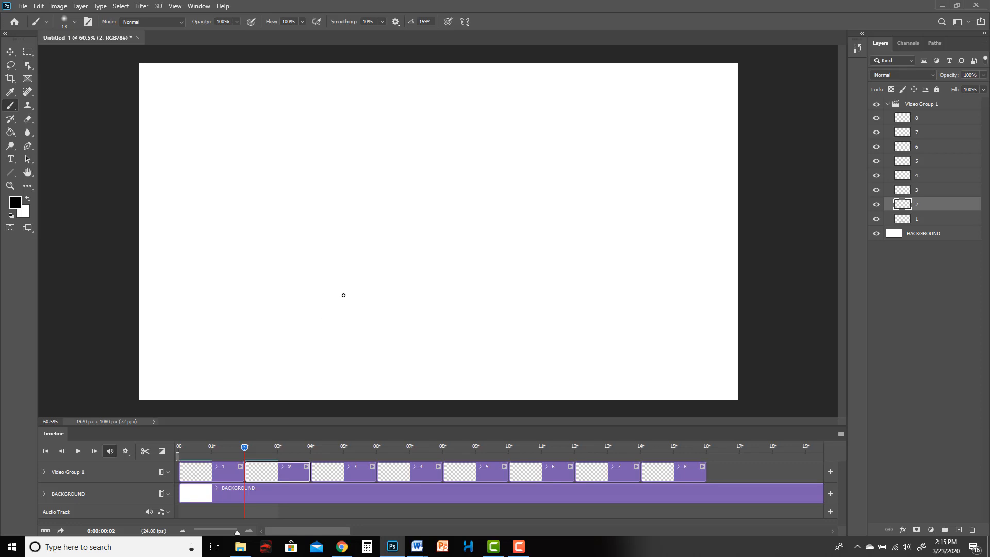
{"action": "left_click_drag", "start_coordinate": [373, 246], "coordinate": [379, 311]}
{"action": "key", "text": "ctrl+z"}
{"action": "left_click", "coordinate": [841, 435]}
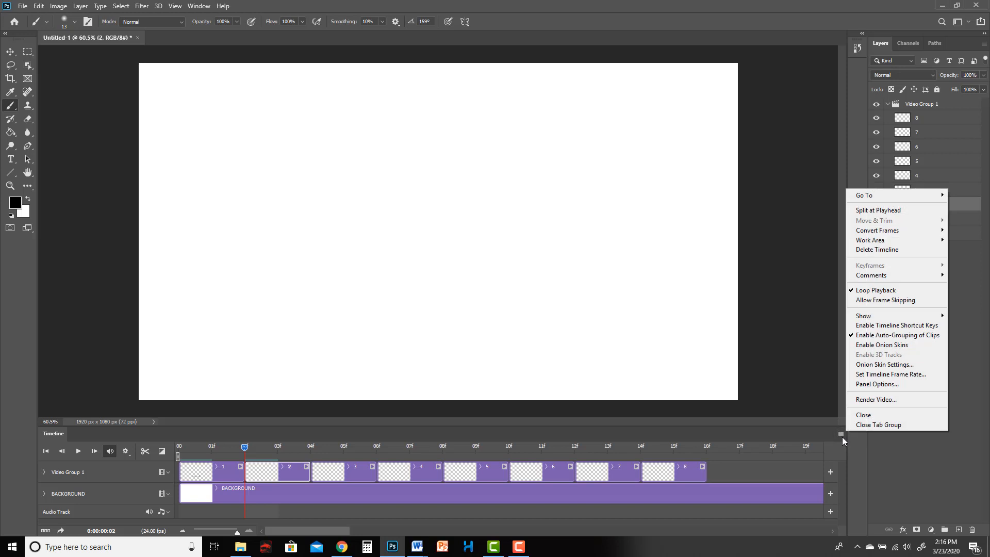
{"action": "left_click", "coordinate": [889, 346]}
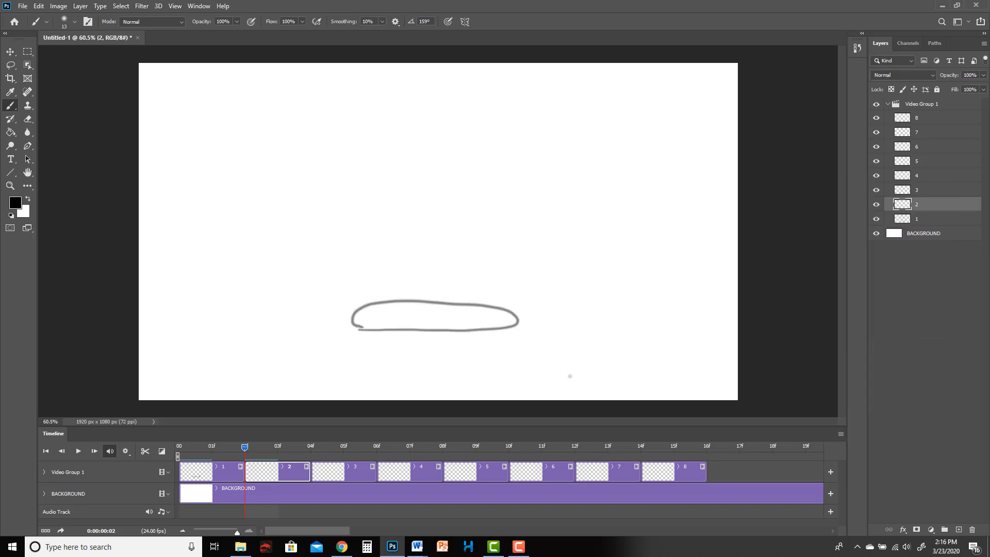
{"action": "left_click_drag", "start_coordinate": [244, 447], "coordinate": [213, 446]}
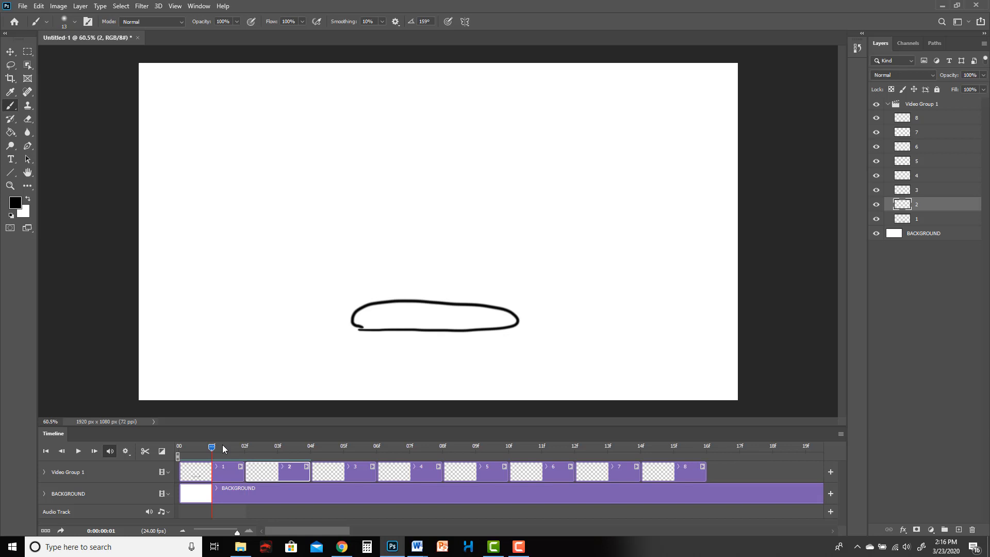
{"action": "left_click", "coordinate": [223, 470]}
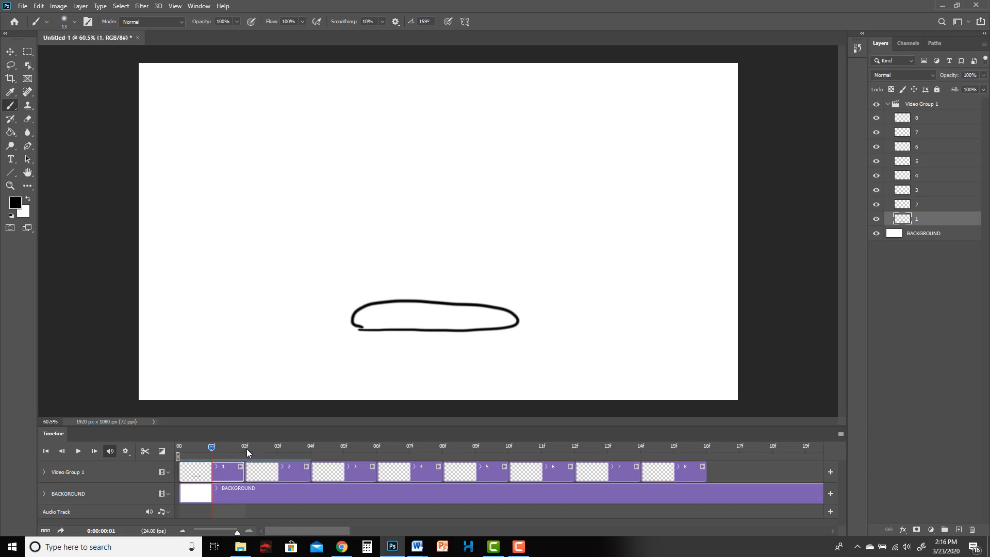
{"action": "left_click", "coordinate": [247, 449]}
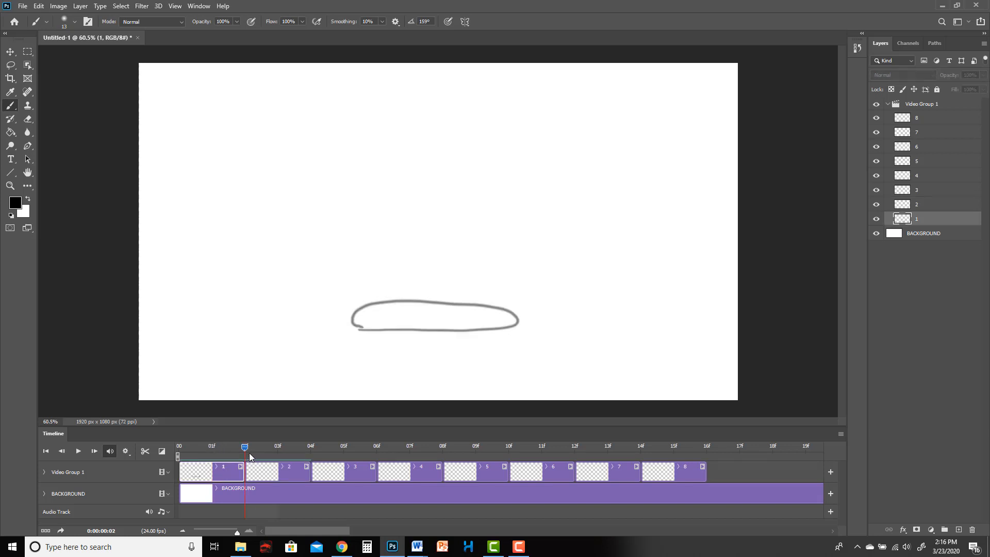
{"action": "left_click", "coordinate": [267, 448]}
{"action": "left_click_drag", "start_coordinate": [270, 452], "coordinate": [245, 455]}
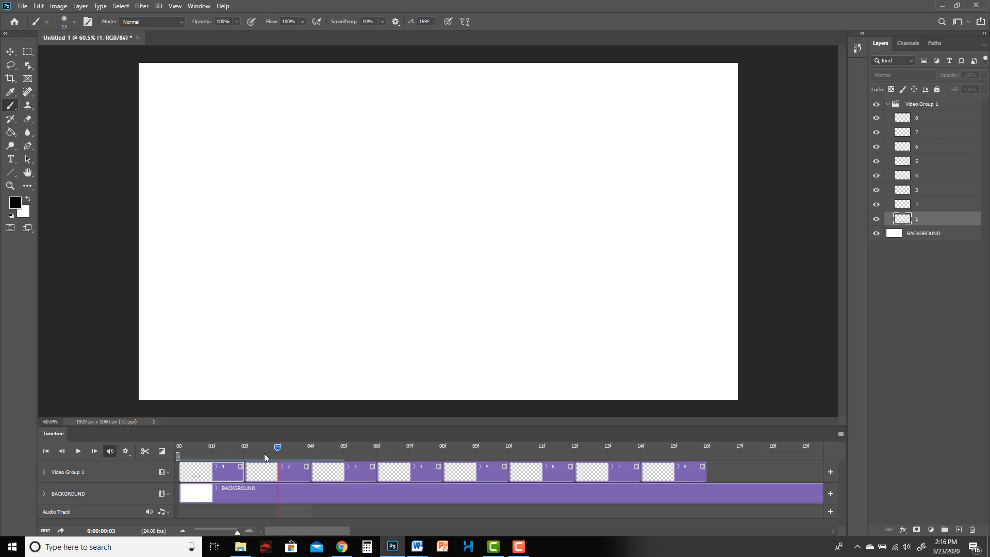
Enable onion skin with three frames before and after, and draw the tall stretched ball on layer 2
{"action": "left_click", "coordinate": [841, 435]}
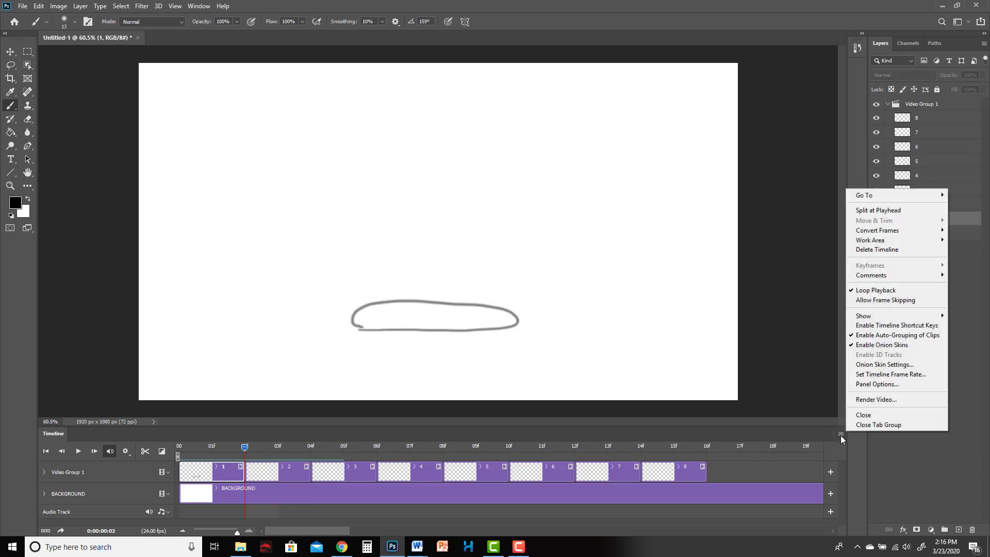
{"action": "left_click", "coordinate": [884, 364]}
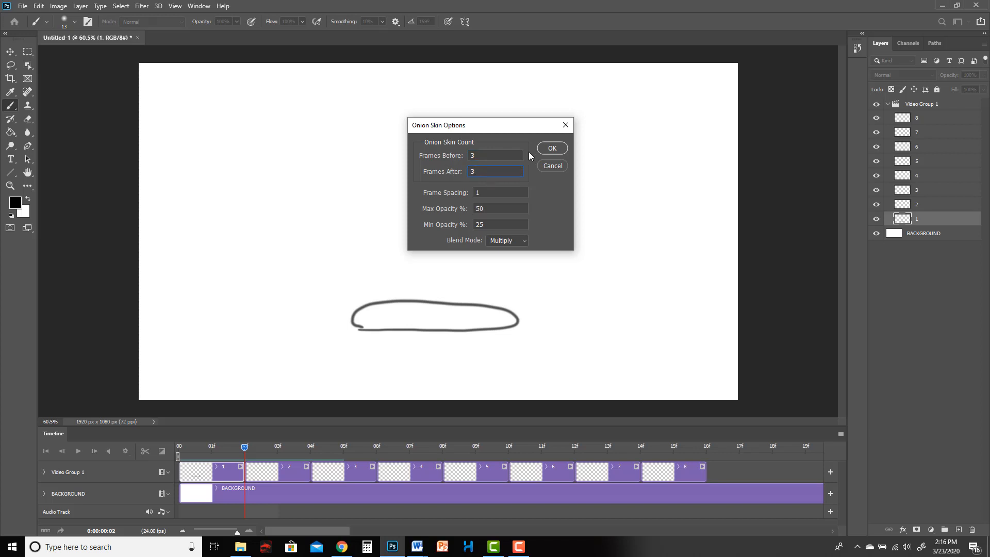
{"action": "left_click", "coordinate": [553, 147]}
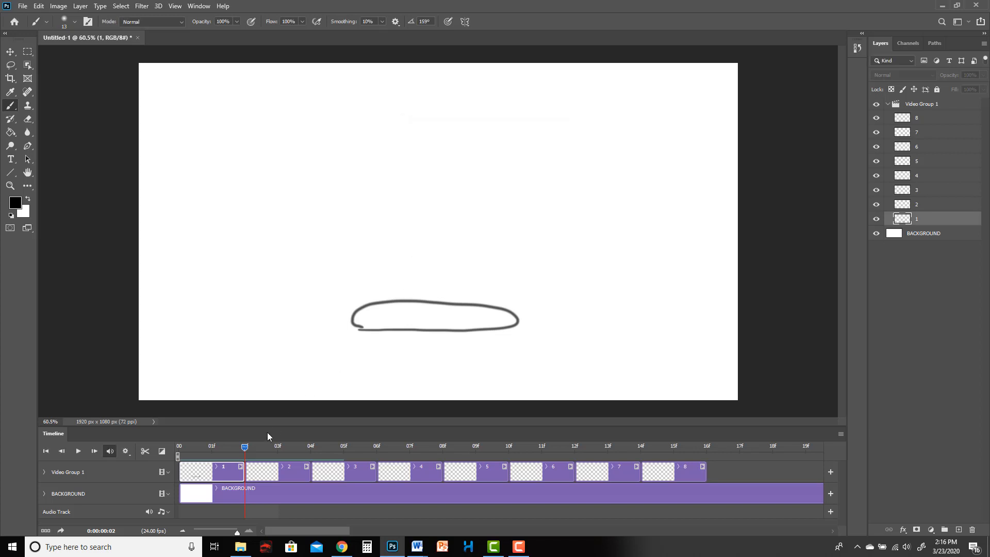
{"action": "left_click_drag", "start_coordinate": [246, 447], "coordinate": [277, 446]}
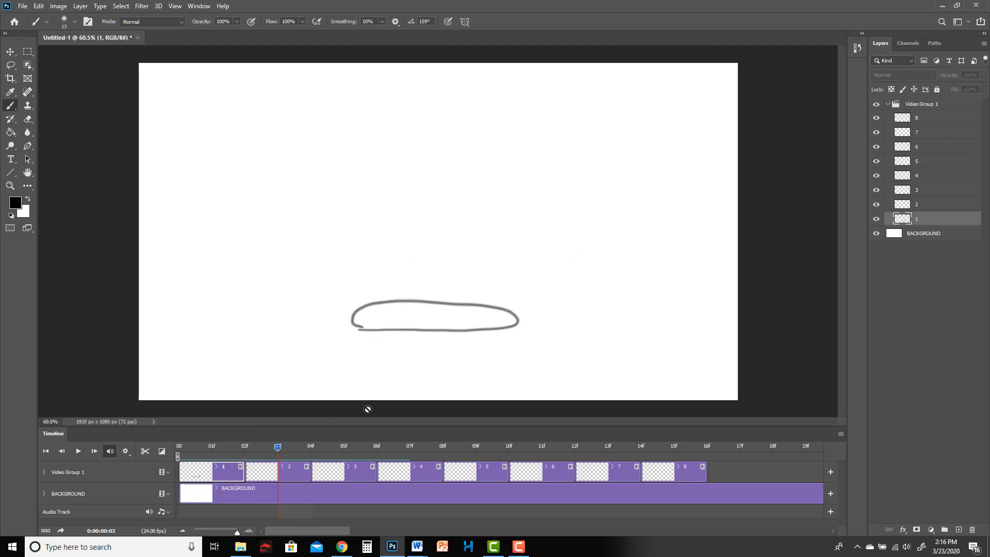
{"action": "left_click", "coordinate": [291, 474]}
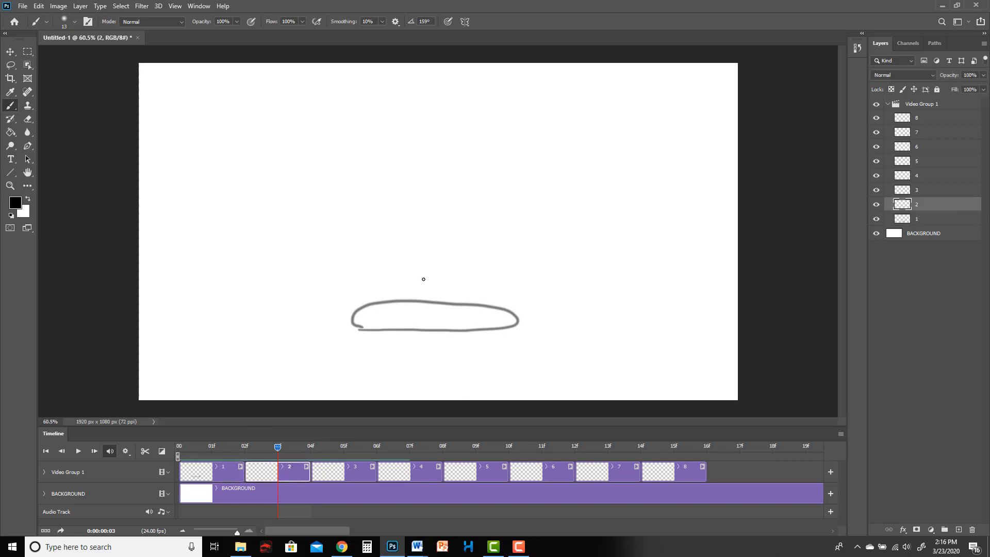
{"action": "mouse_move", "coordinate": [444, 304]}
{"action": "left_mouse_down"}
{"action": "mouse_move", "coordinate": [452, 260]}
{"action": "mouse_move", "coordinate": [443, 200]}
{"action": "mouse_move", "coordinate": [418, 224]}
{"action": "mouse_move", "coordinate": [432, 308]}
{"action": "mouse_move", "coordinate": [442, 304]}
{"action": "left_mouse_up"}
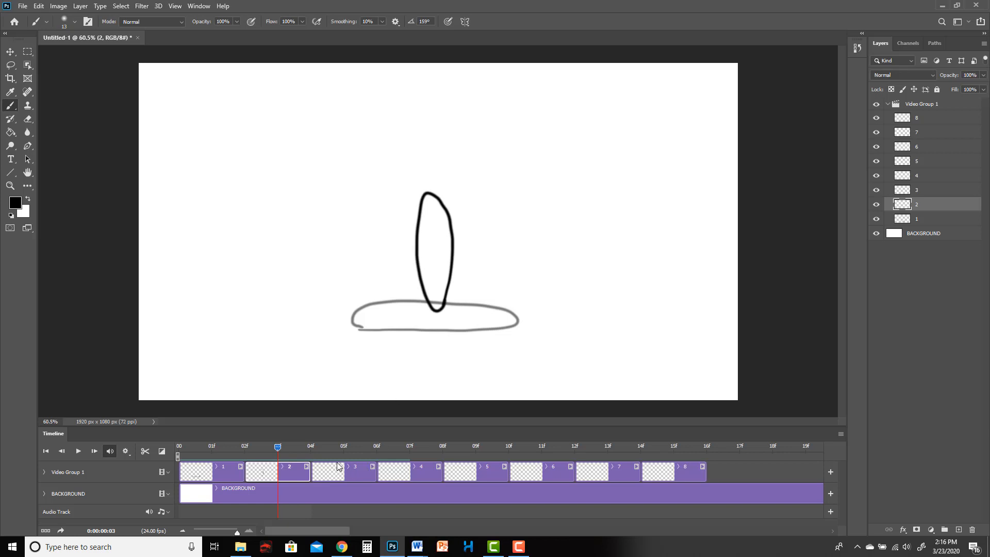
Sketch a round ball atop the oval on layer 3, redoing it after checking neighbouring frames
{"action": "left_click", "coordinate": [331, 447]}
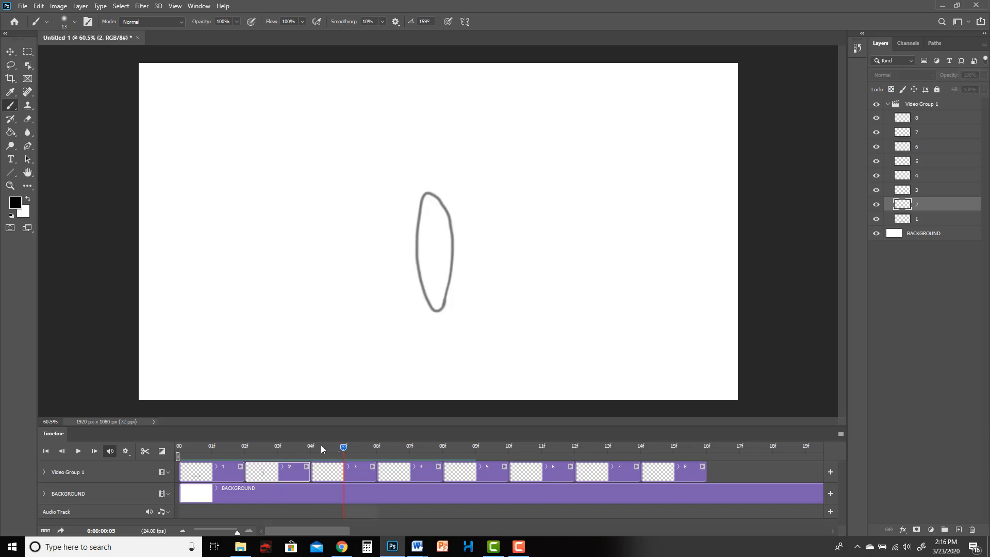
{"action": "left_click", "coordinate": [338, 471]}
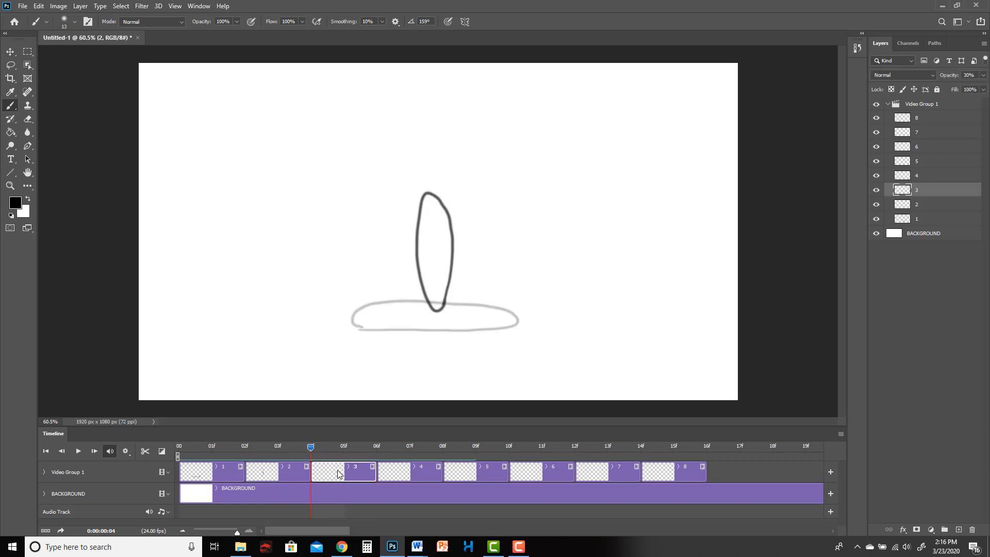
{"action": "mouse_move", "coordinate": [435, 178]}
{"action": "left_mouse_down"}
{"action": "mouse_move", "coordinate": [456, 246]}
{"action": "mouse_move", "coordinate": [440, 172]}
{"action": "left_mouse_up"}
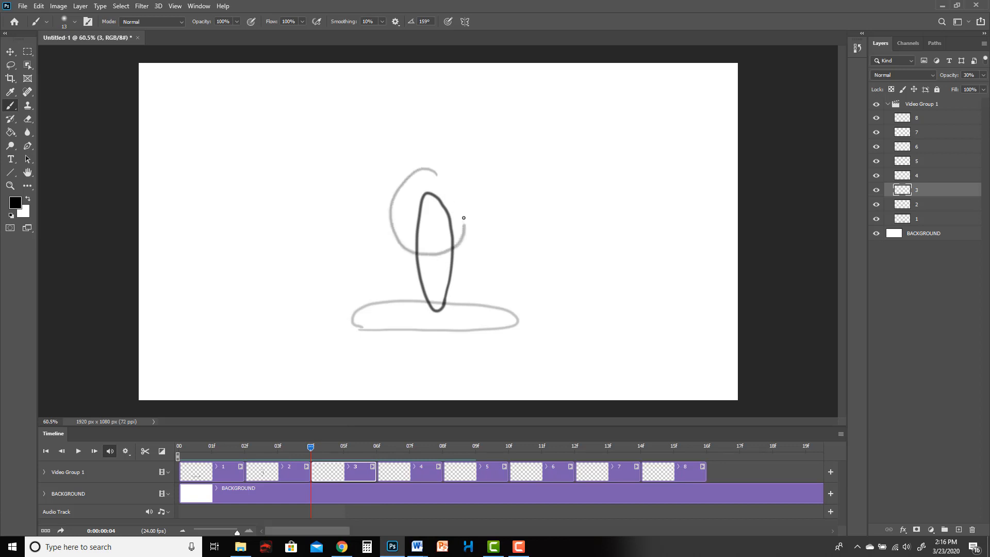
{"action": "left_click", "coordinate": [343, 465]}
{"action": "key", "text": "Left"}
{"action": "key", "text": "Left"}
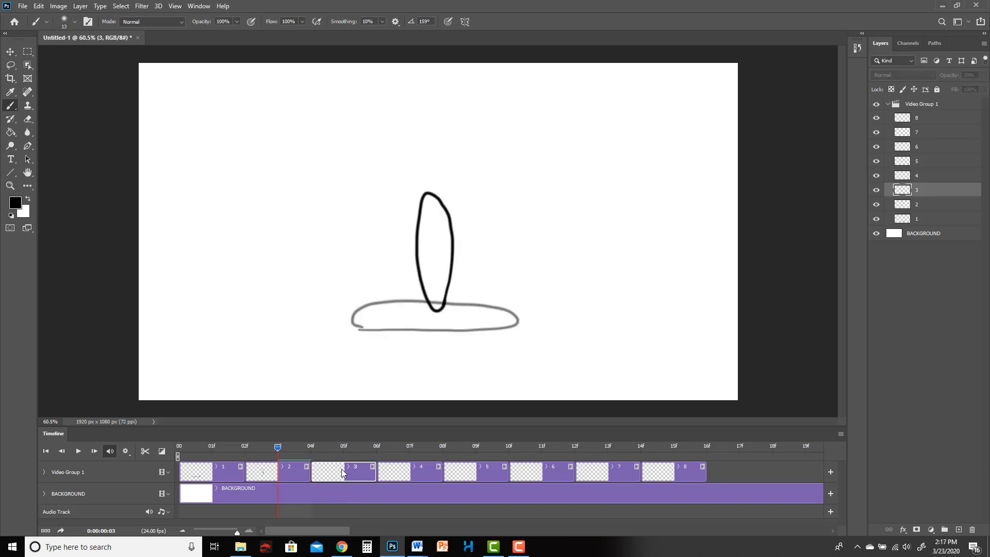
{"action": "left_click", "coordinate": [343, 448]}
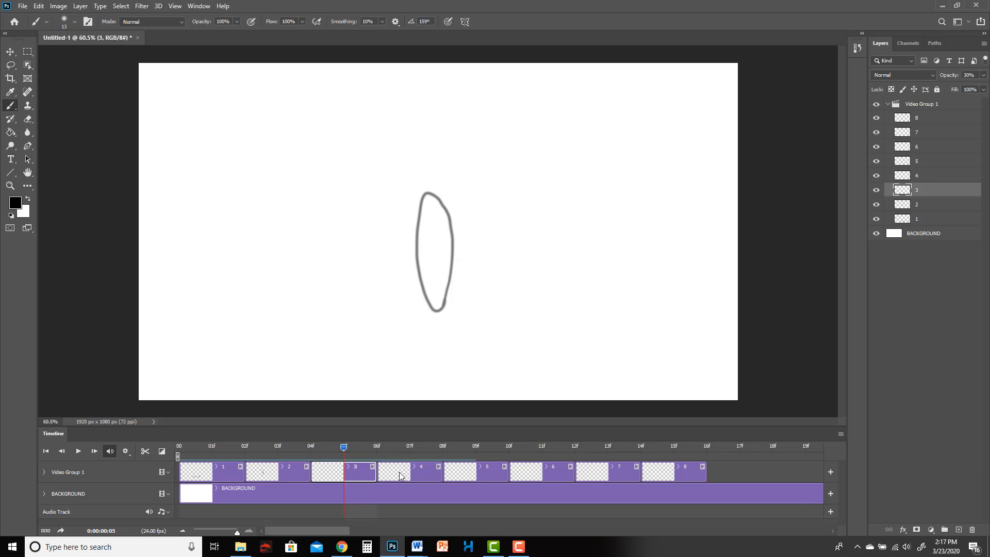
{"action": "left_click", "coordinate": [404, 449]}
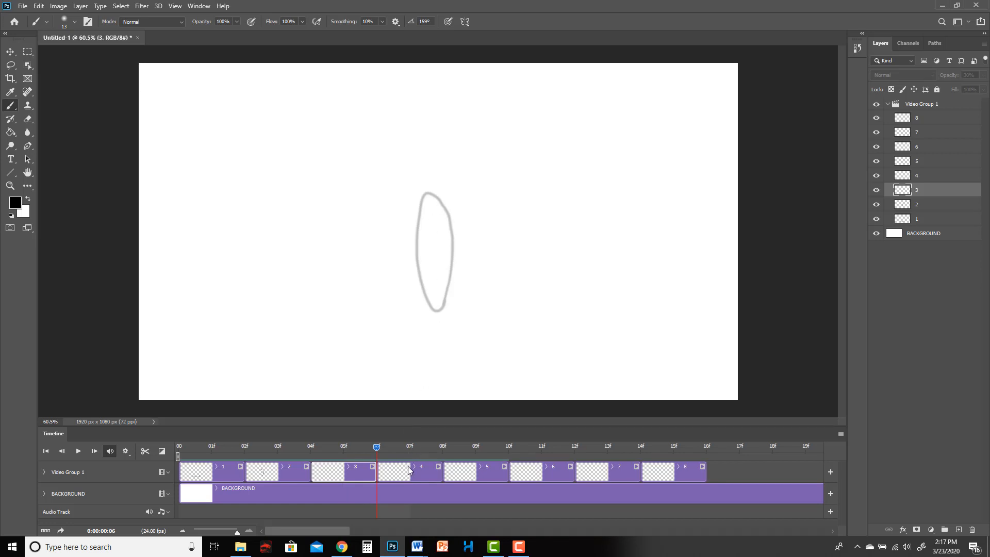
{"action": "left_click", "coordinate": [411, 471]}
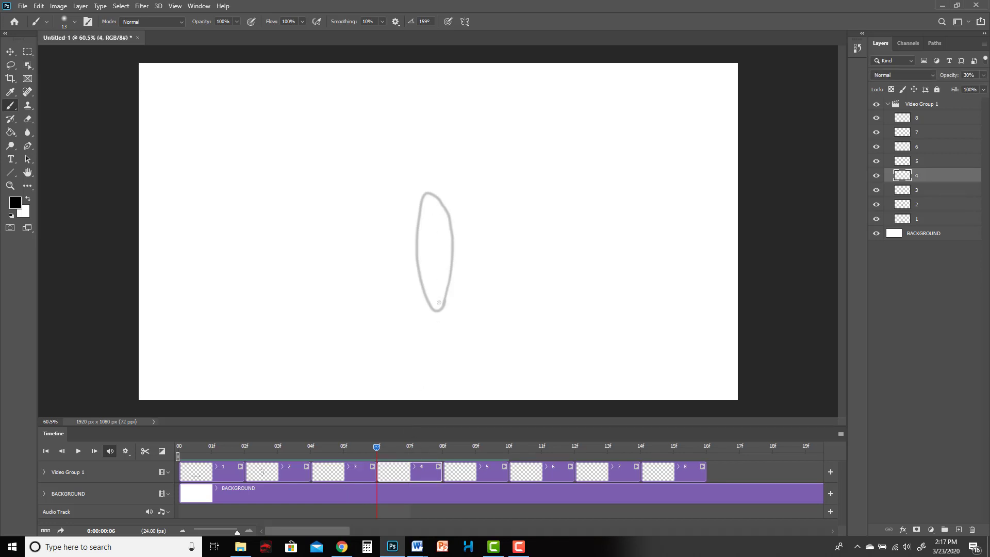
{"action": "left_click", "coordinate": [345, 446]}
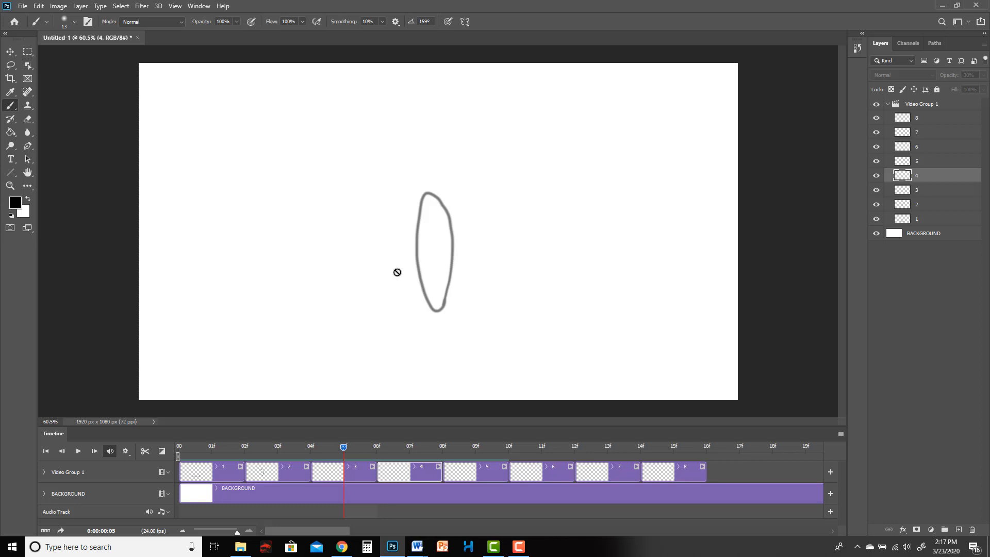
{"action": "left_click", "coordinate": [357, 468]}
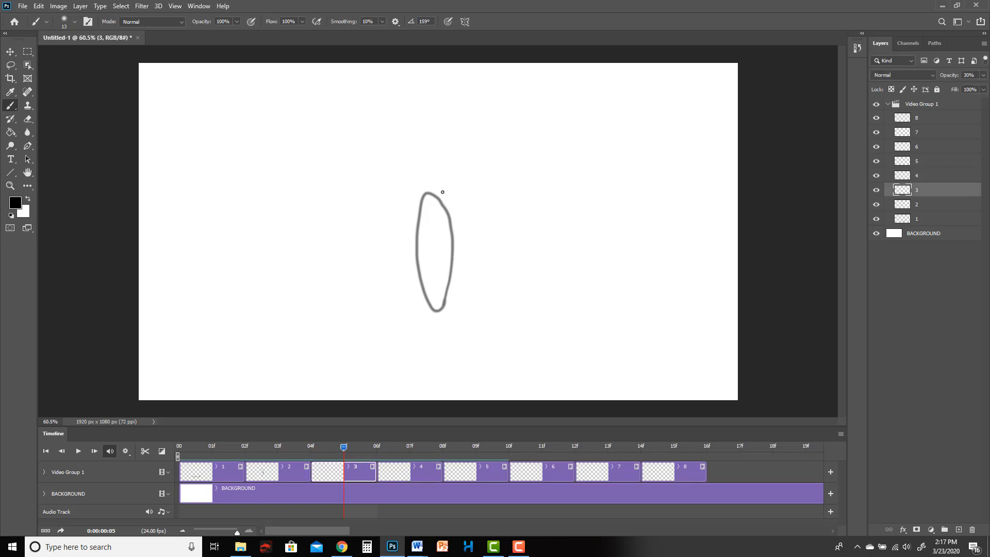
{"action": "left_click_drag", "start_coordinate": [443, 186], "coordinate": [440, 170]}
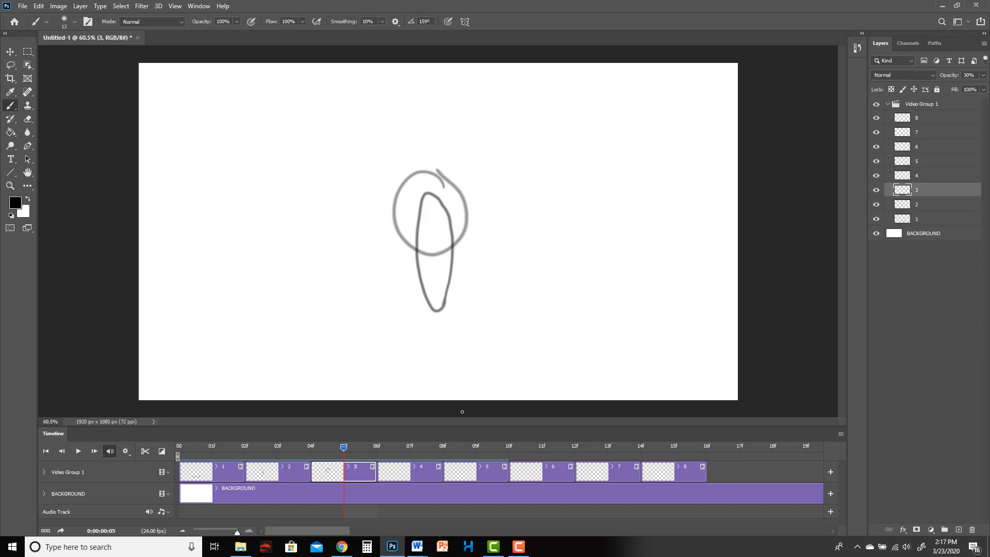
Draw the ball rising higher on layers 4 and 5
{"action": "left_click", "coordinate": [408, 470]}
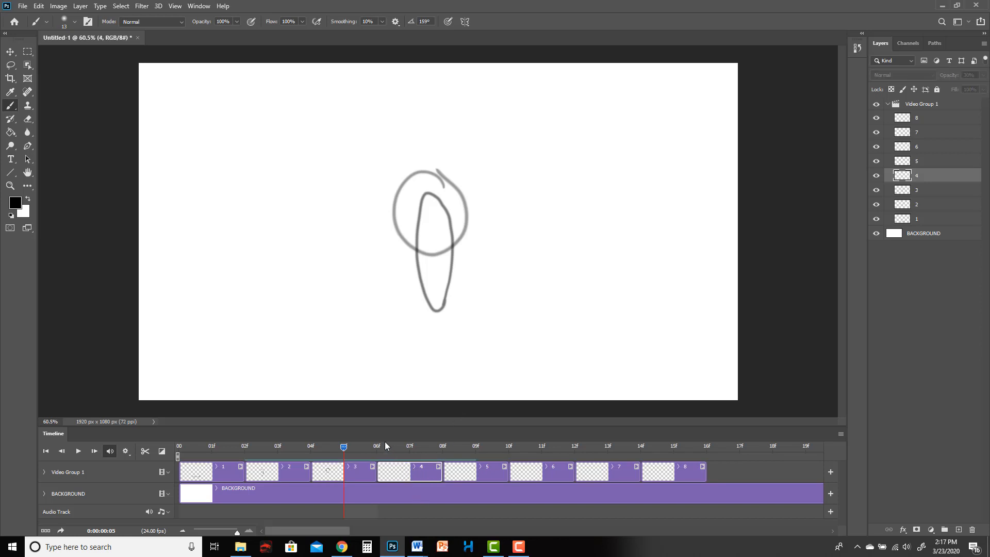
{"action": "left_click", "coordinate": [380, 448]}
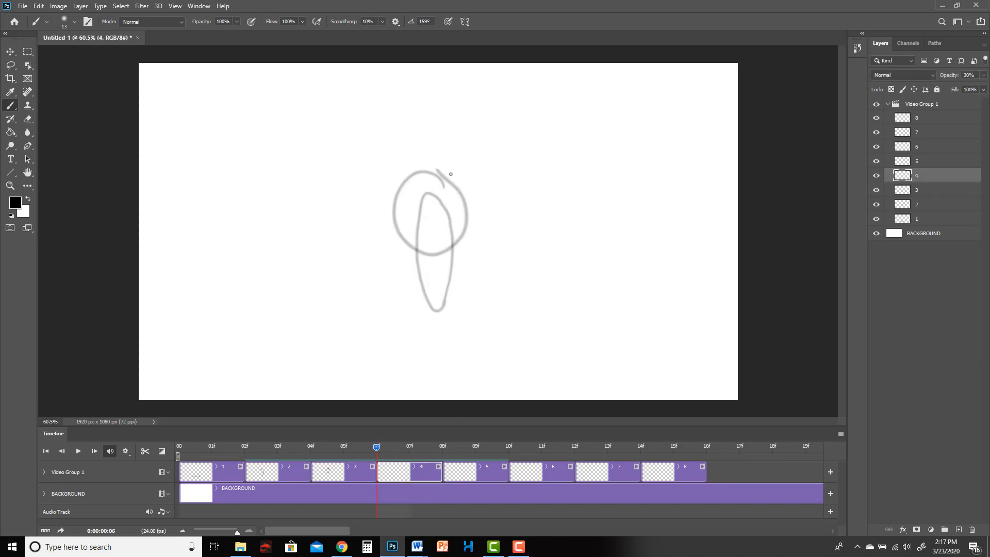
{"action": "left_click_drag", "start_coordinate": [443, 149], "coordinate": [449, 155]}
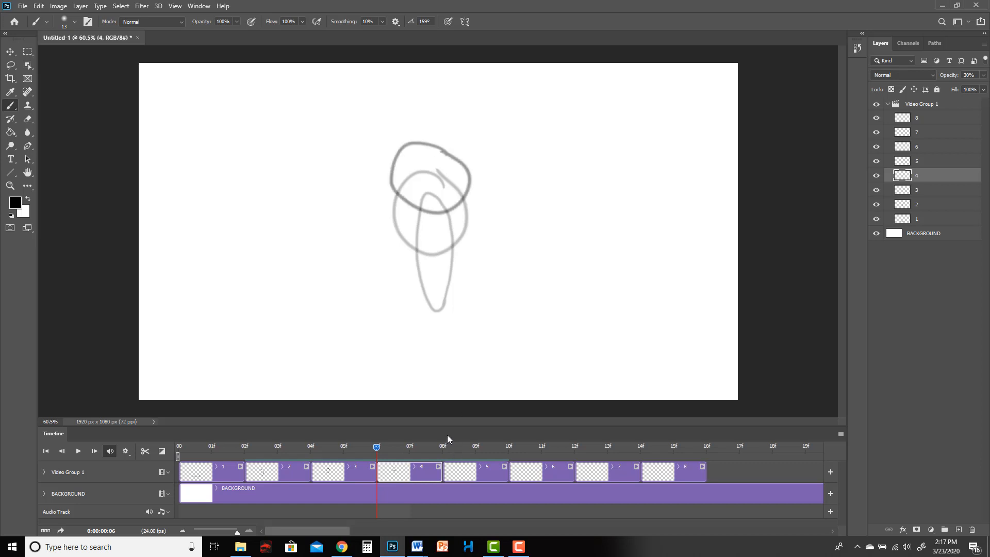
{"action": "left_click", "coordinate": [466, 446]}
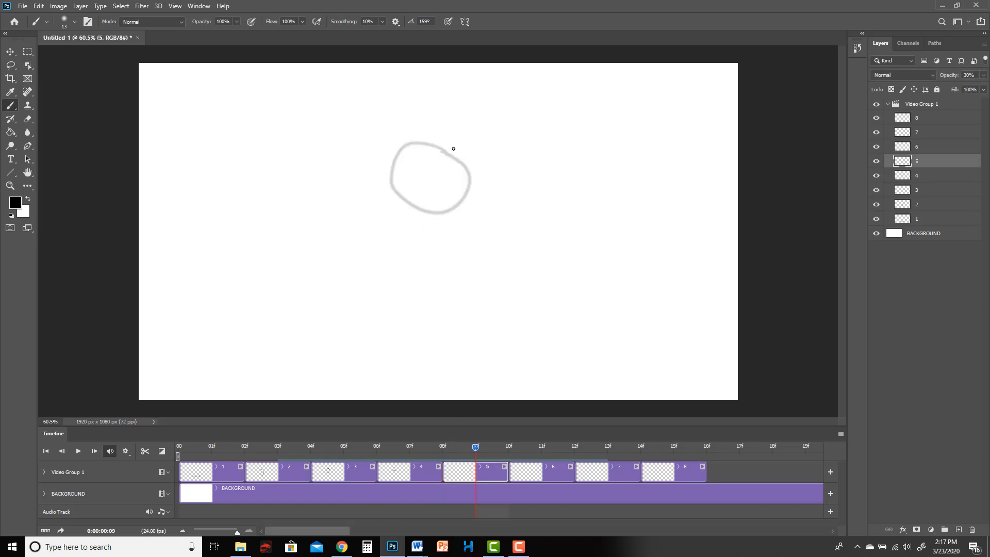
{"action": "mouse_move", "coordinate": [448, 126]}
{"action": "left_mouse_down"}
{"action": "mouse_move", "coordinate": [398, 135]}
{"action": "mouse_move", "coordinate": [453, 182]}
{"action": "mouse_move", "coordinate": [438, 116]}
{"action": "mouse_move", "coordinate": [452, 124]}
{"action": "left_mouse_up"}
Draw the ball slightly lower on layer 6 and return the playhead to the first frame
{"action": "left_click", "coordinate": [527, 446]}
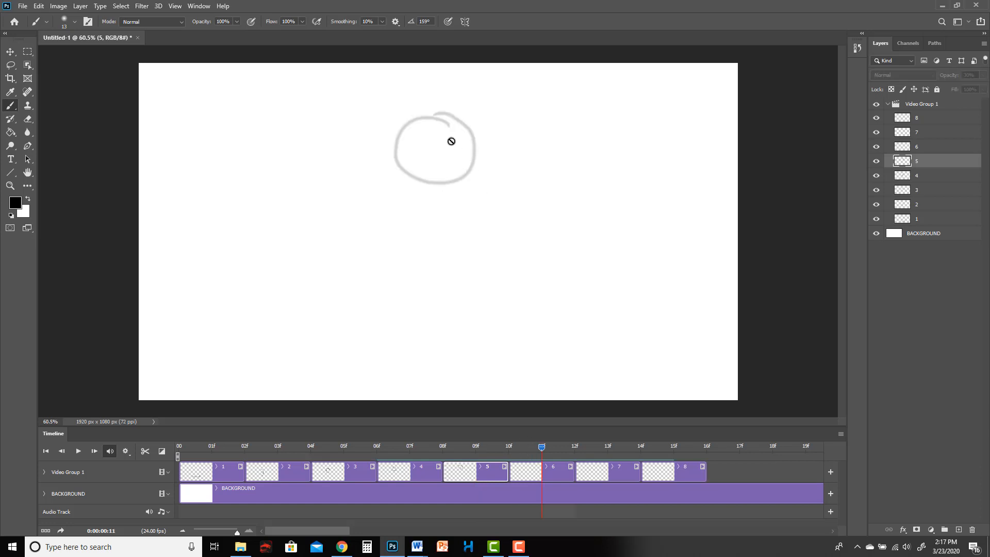
{"action": "left_click", "coordinate": [526, 469]}
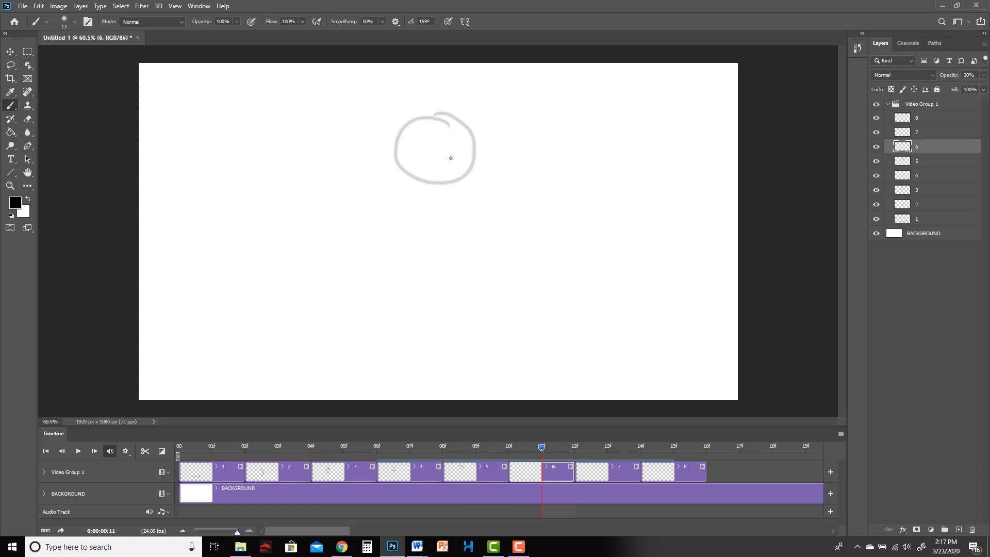
{"action": "mouse_move", "coordinate": [456, 153]}
{"action": "left_mouse_down"}
{"action": "mouse_move", "coordinate": [416, 147]}
{"action": "mouse_move", "coordinate": [422, 217]}
{"action": "mouse_move", "coordinate": [479, 186]}
{"action": "mouse_move", "coordinate": [457, 155]}
{"action": "left_mouse_up"}
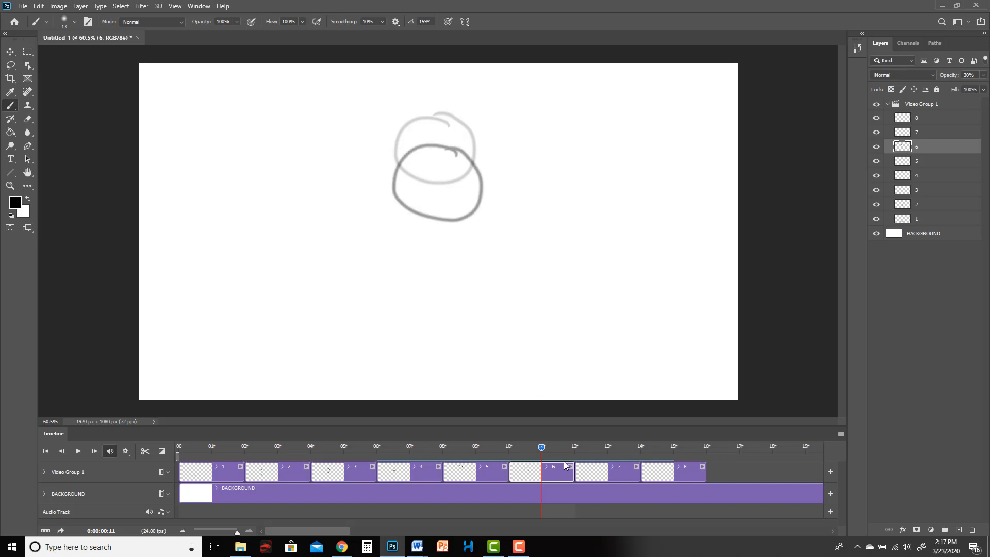
{"action": "left_click", "coordinate": [591, 448]}
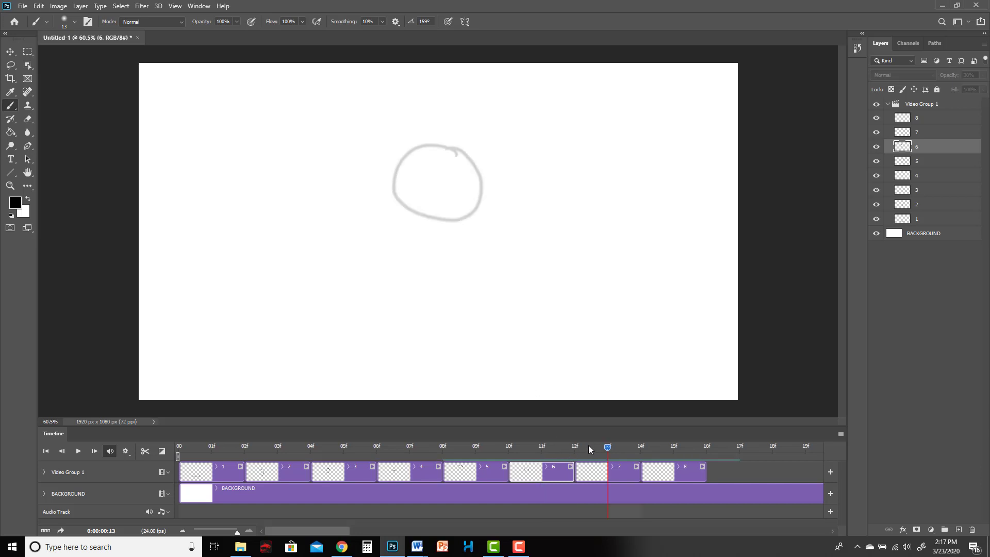
{"action": "left_click", "coordinate": [220, 449]}
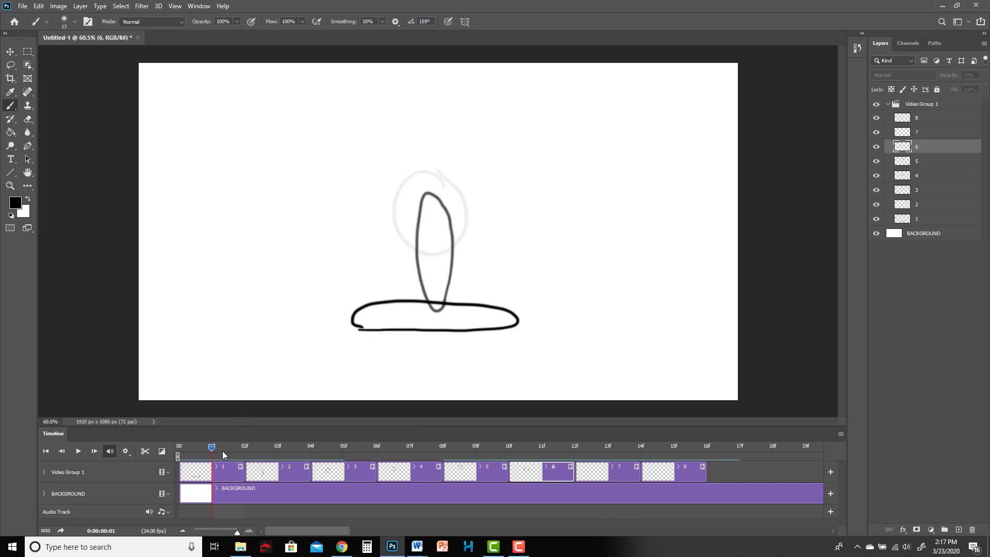
Select the BACKGROUND layer and set the foreground colour to dark green
{"action": "left_click", "coordinate": [233, 495]}
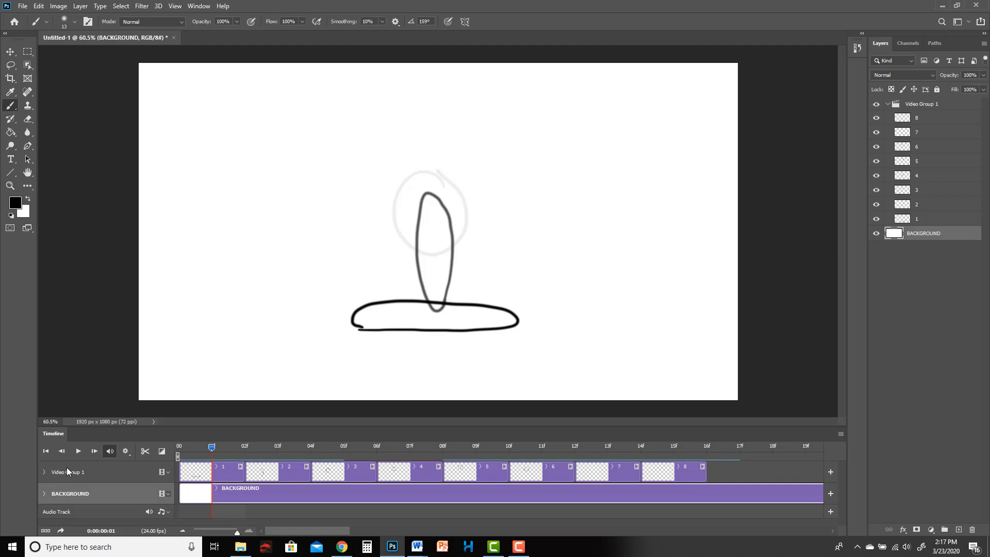
{"action": "left_click", "coordinate": [876, 104]}
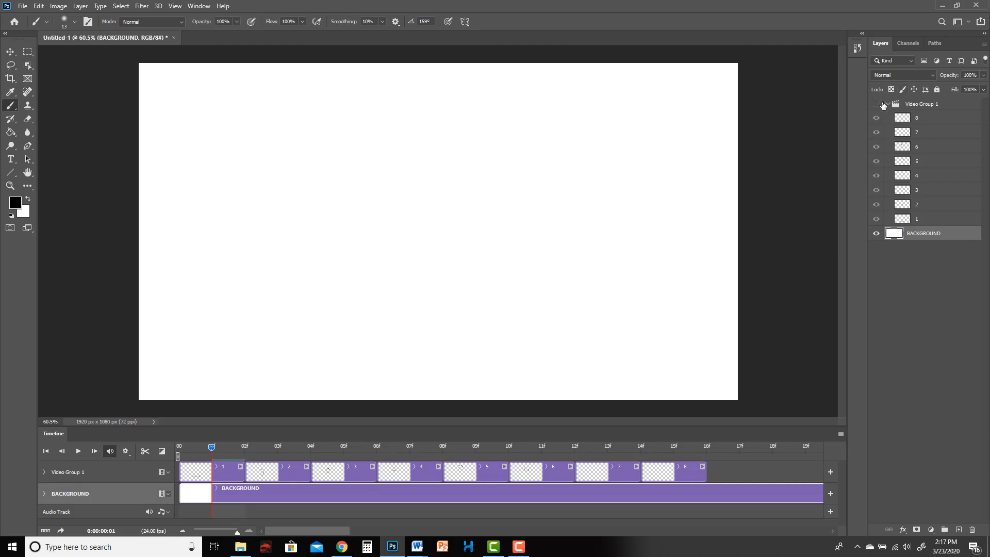
{"action": "left_click", "coordinate": [876, 104]}
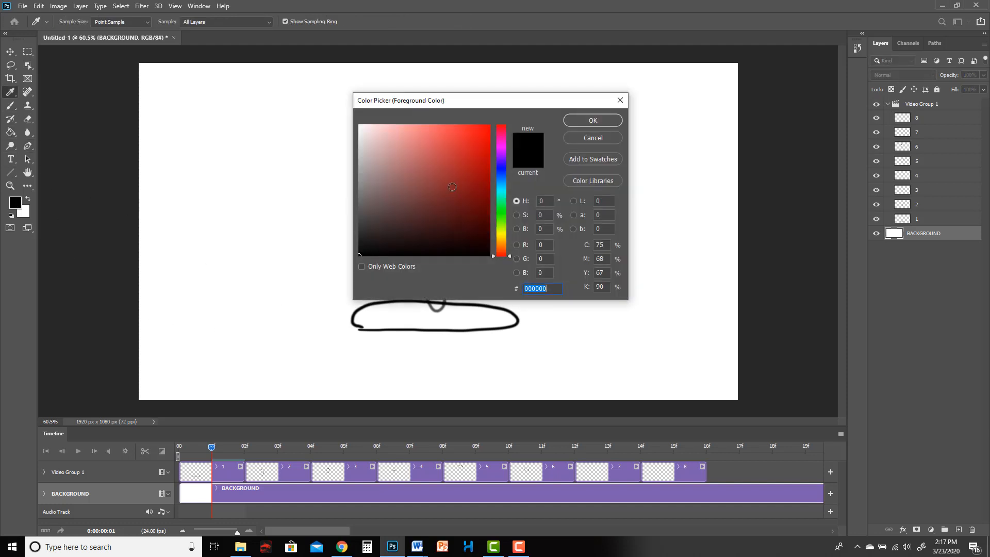
{"action": "left_click_drag", "start_coordinate": [504, 171], "coordinate": [501, 199]}
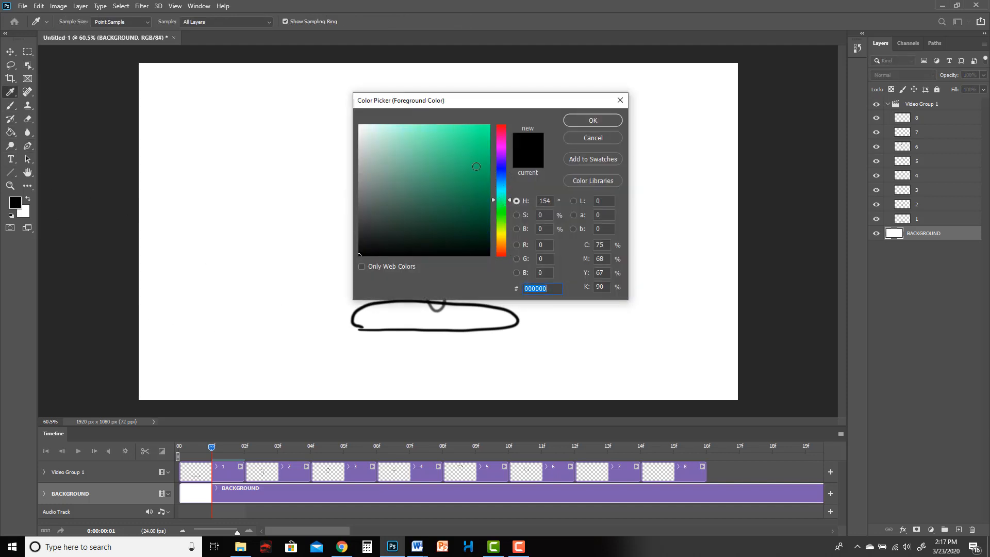
{"action": "left_click", "coordinate": [476, 166]}
{"action": "left_click", "coordinate": [592, 119]}
Brush a wavy green ground line edge to edge across the background, undoing retries
{"action": "left_click_drag", "start_coordinate": [162, 330], "coordinate": [738, 324]}
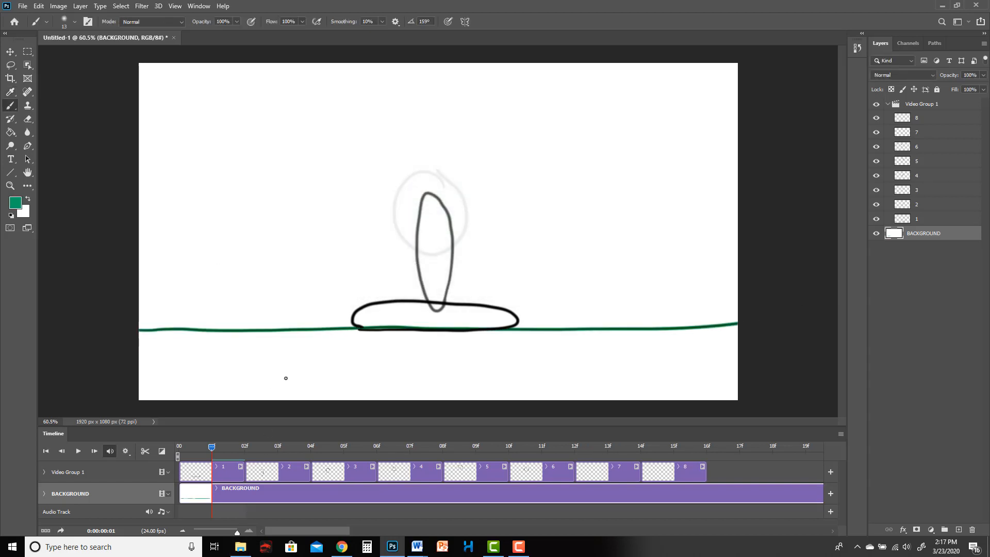
{"action": "key", "text": "ctrl+z"}
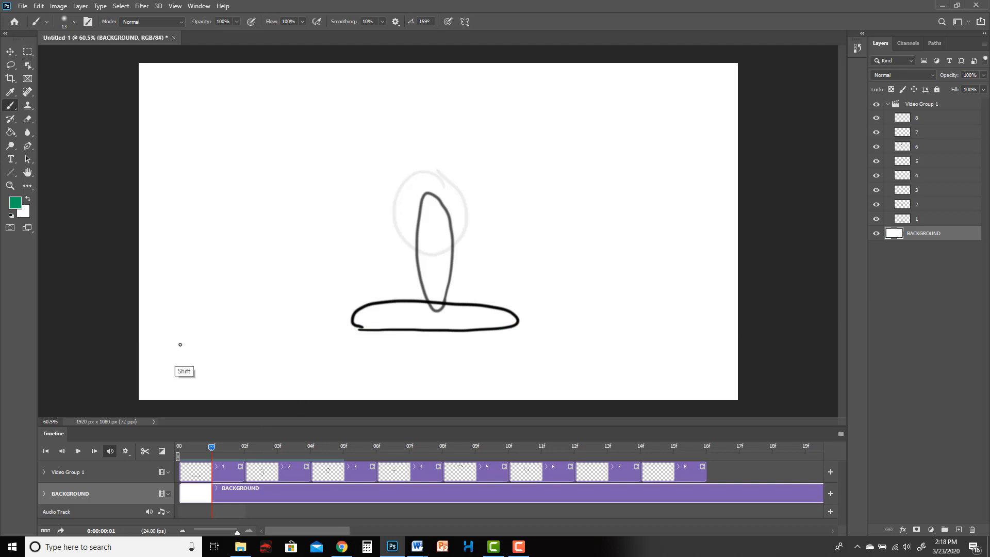
{"action": "left_click_drag", "start_coordinate": [139, 336], "coordinate": [738, 337], "text": "shift"}
{"action": "key", "text": "ctrl+z"}
{"action": "left_click_drag", "start_coordinate": [139, 323], "coordinate": [738, 324], "text": "shift"}
{"action": "key", "text": "ctrl+z"}
{"action": "left_click_drag", "start_coordinate": [140, 321], "coordinate": [738, 321], "text": "shift"}
{"action": "key", "text": "ctrl+z"}
{"action": "left_click_drag", "start_coordinate": [140, 329], "coordinate": [738, 333]}
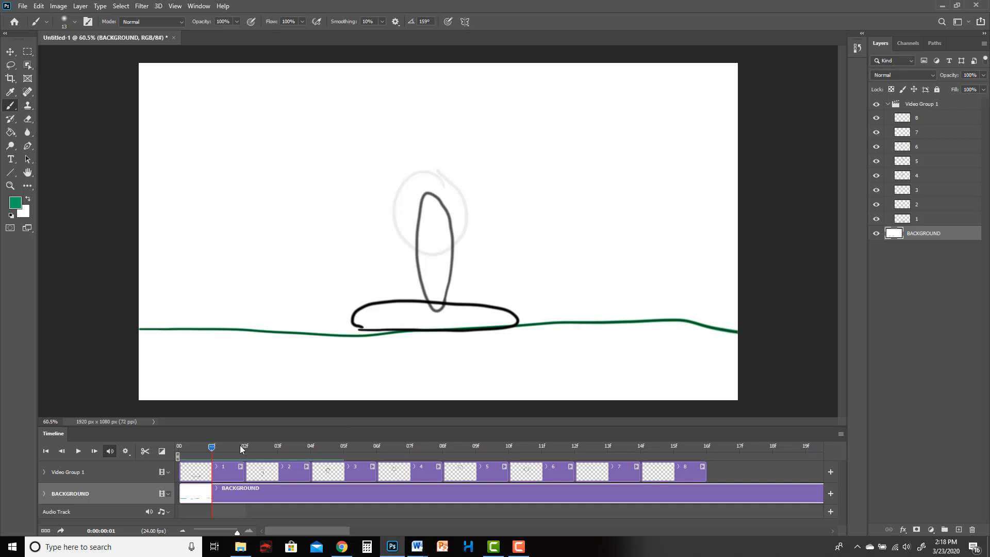
{"action": "left_click_drag", "start_coordinate": [242, 447], "coordinate": [541, 447]}
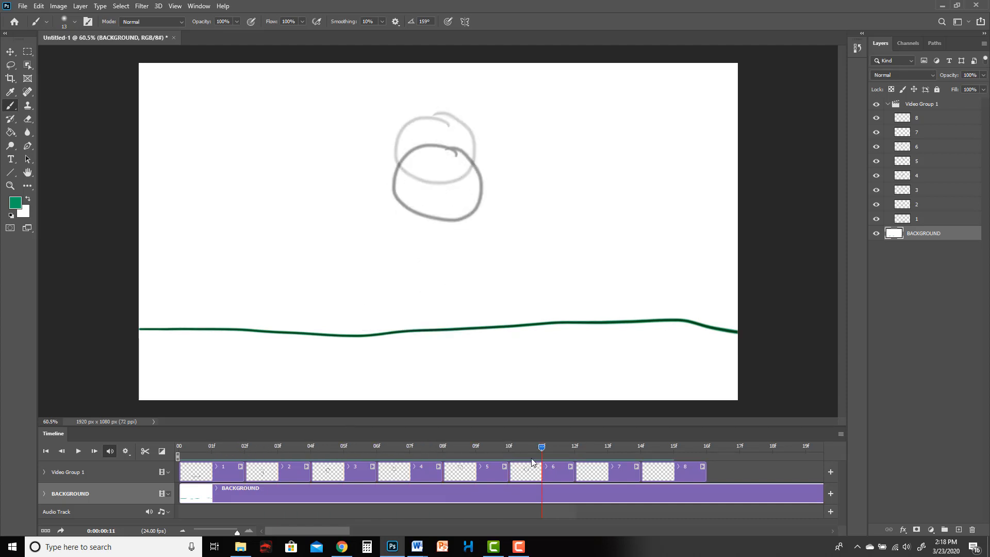
Set the foreground colour back to black and turn off onion skinning
{"action": "left_click", "coordinate": [16, 205]}
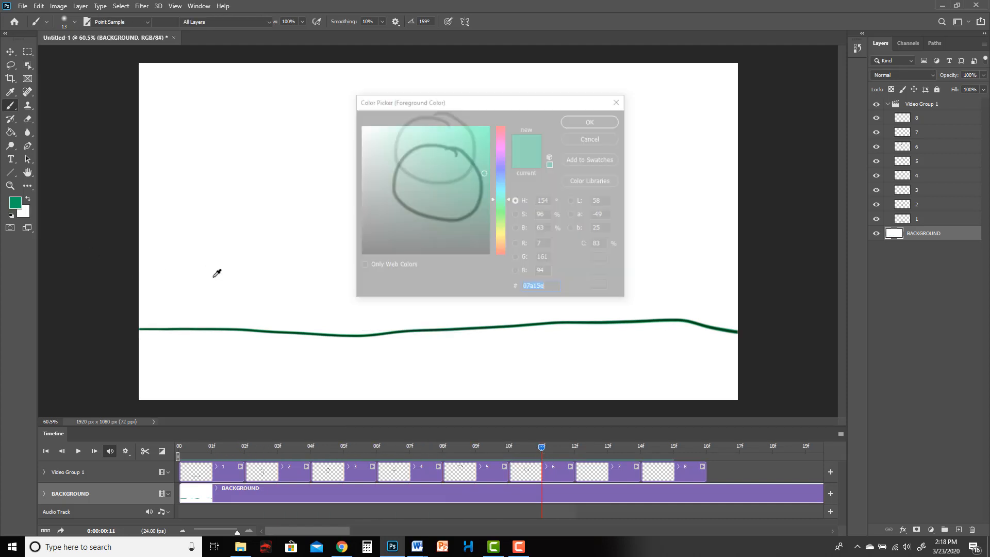
{"action": "left_click", "coordinate": [360, 254]}
{"action": "left_click", "coordinate": [592, 121]}
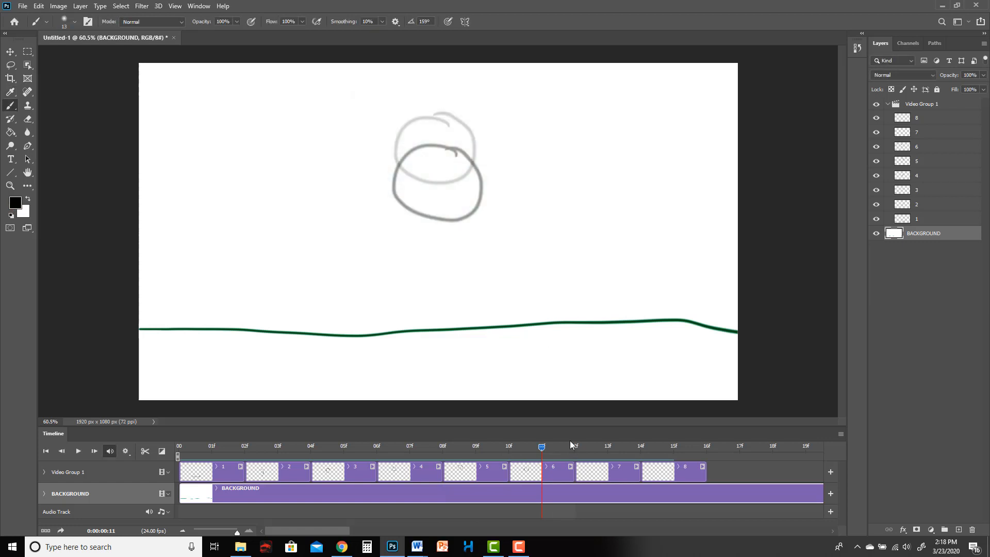
{"action": "left_click", "coordinate": [591, 472]}
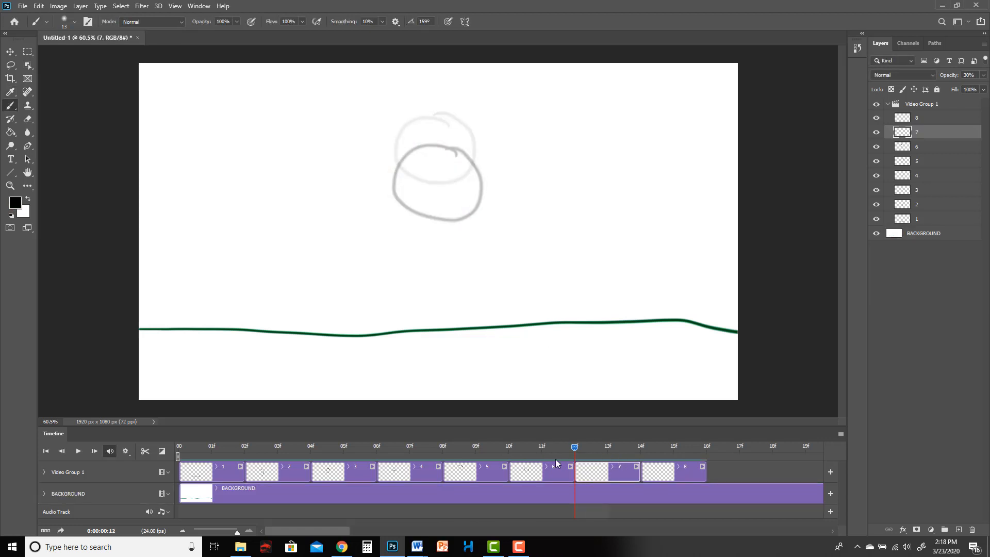
{"action": "left_click", "coordinate": [876, 103]}
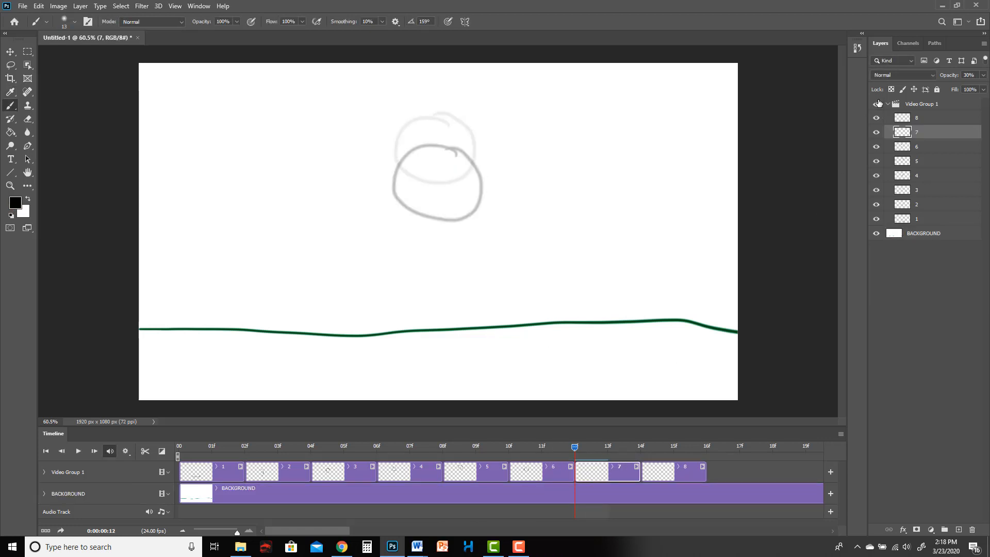
{"action": "left_click", "coordinate": [841, 438]}
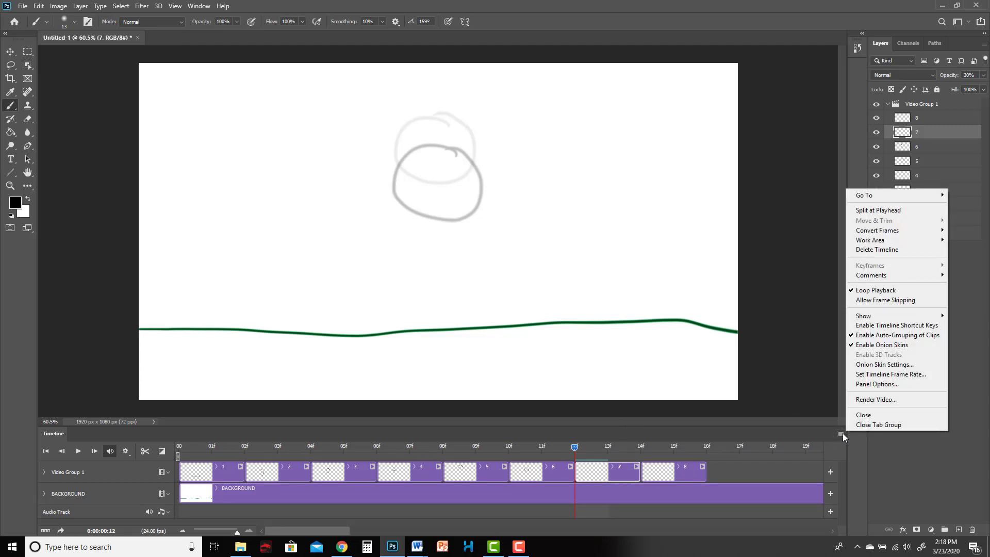
{"action": "left_click", "coordinate": [882, 344]}
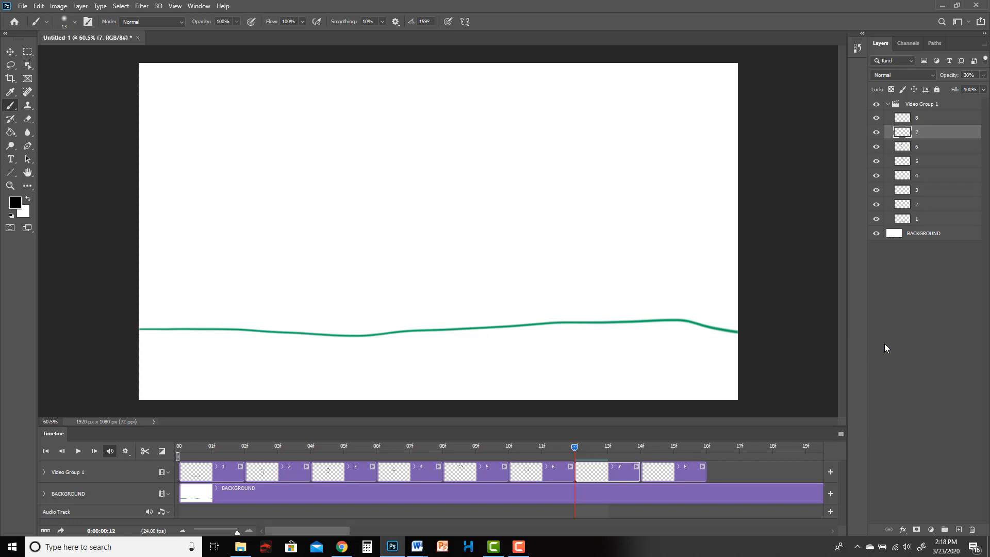
Scrub back through the earlier frames to review, then re-enable onion skinning at layer 7's frame
{"action": "left_click", "coordinate": [542, 448]}
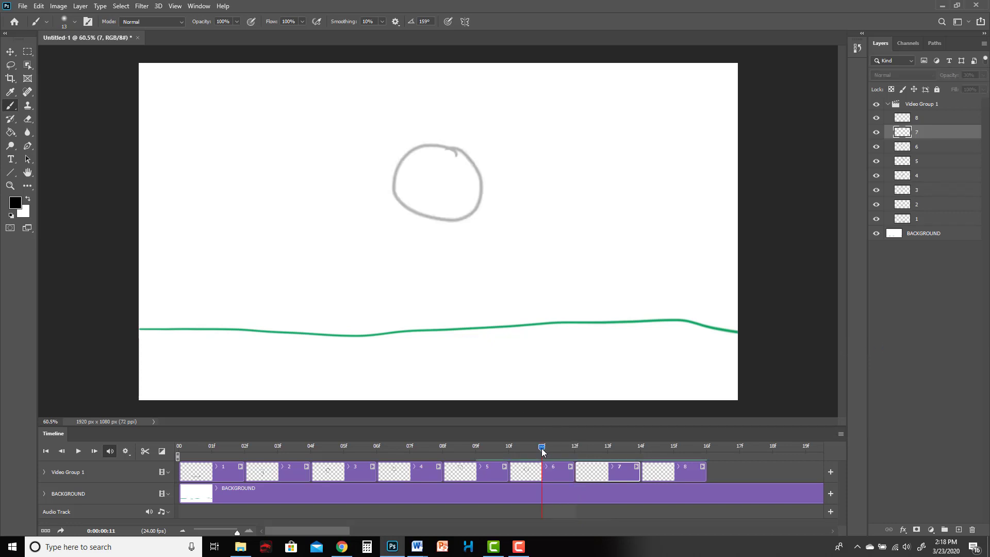
{"action": "left_click", "coordinate": [479, 448]}
{"action": "left_click", "coordinate": [419, 448]}
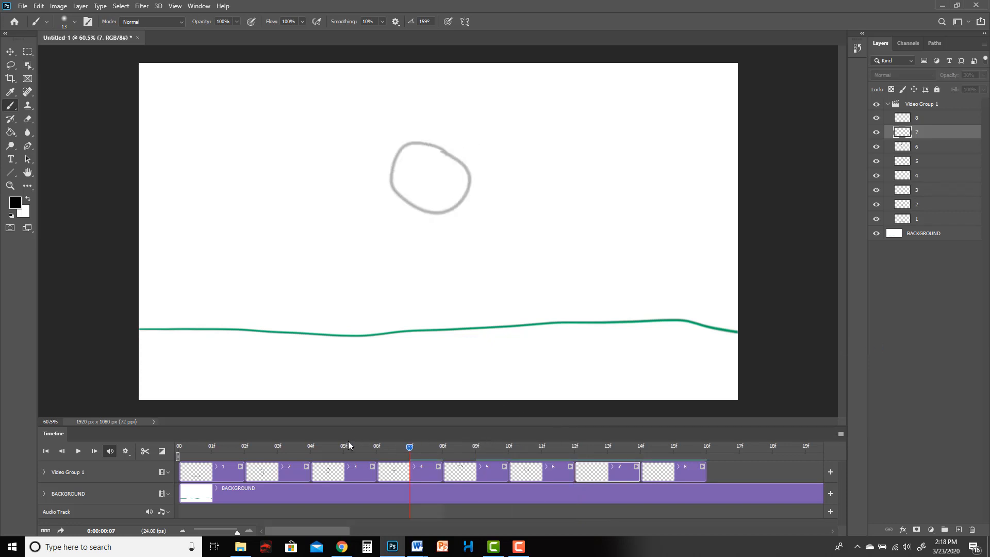
{"action": "left_click", "coordinate": [277, 448]}
{"action": "left_click_drag", "start_coordinate": [373, 448], "coordinate": [541, 448]}
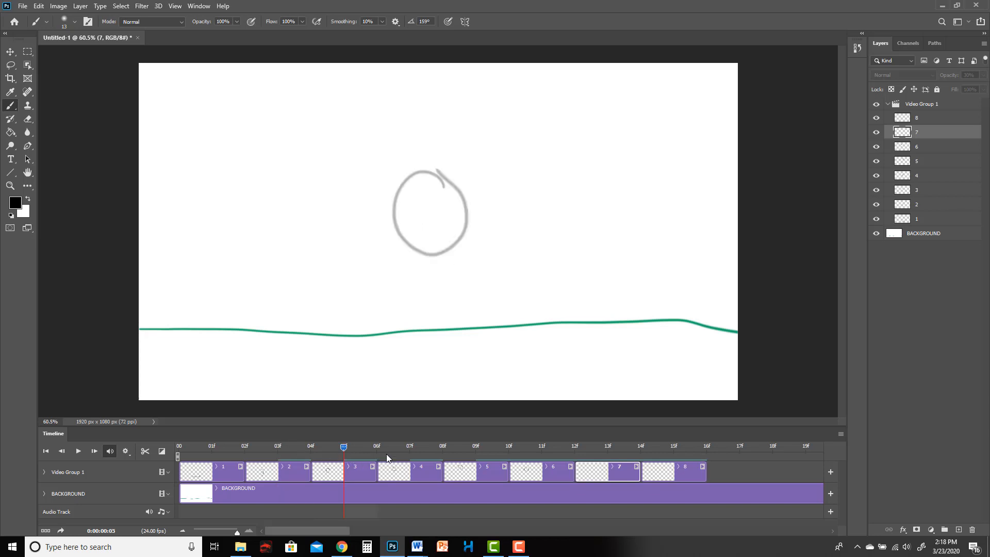
{"action": "left_click", "coordinate": [547, 448]}
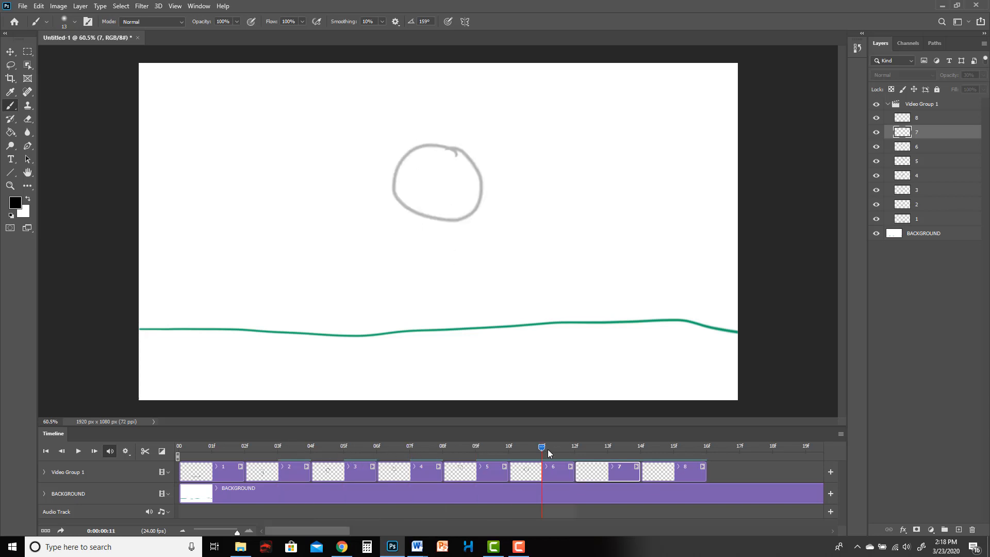
{"action": "left_click", "coordinate": [607, 447]}
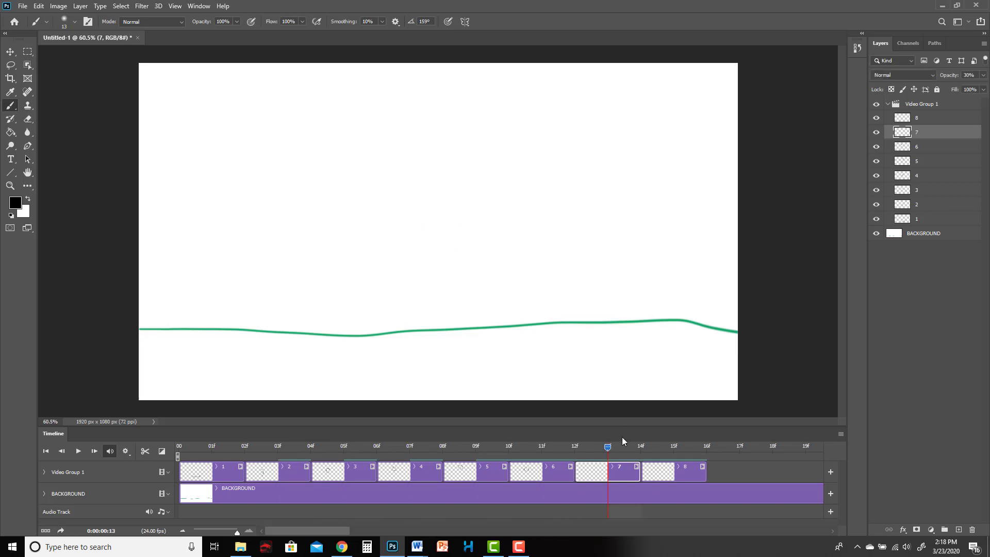
{"action": "left_click", "coordinate": [841, 434]}
{"action": "left_click", "coordinate": [881, 344]}
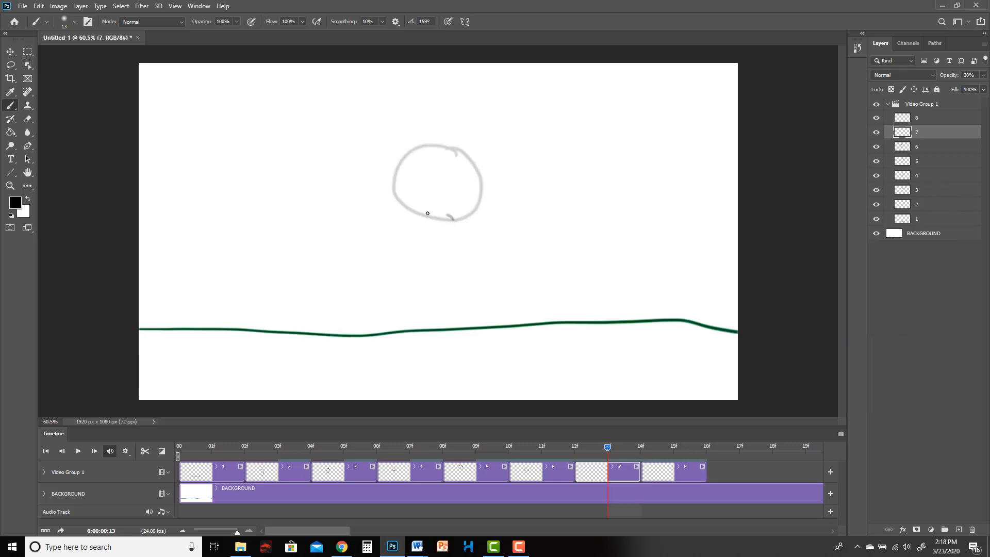
Draw the ball lower on layer 7 and squashed on the ground on layer 8, then zoom the timeline out
{"action": "left_click_drag", "start_coordinate": [427, 214], "coordinate": [433, 215]}
{"action": "left_click", "coordinate": [673, 447]}
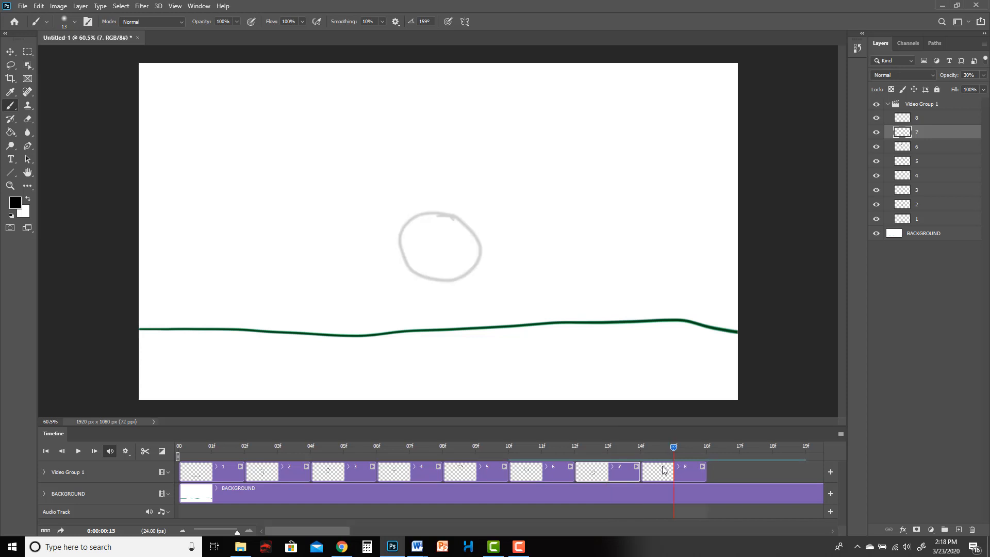
{"action": "left_click", "coordinate": [663, 470]}
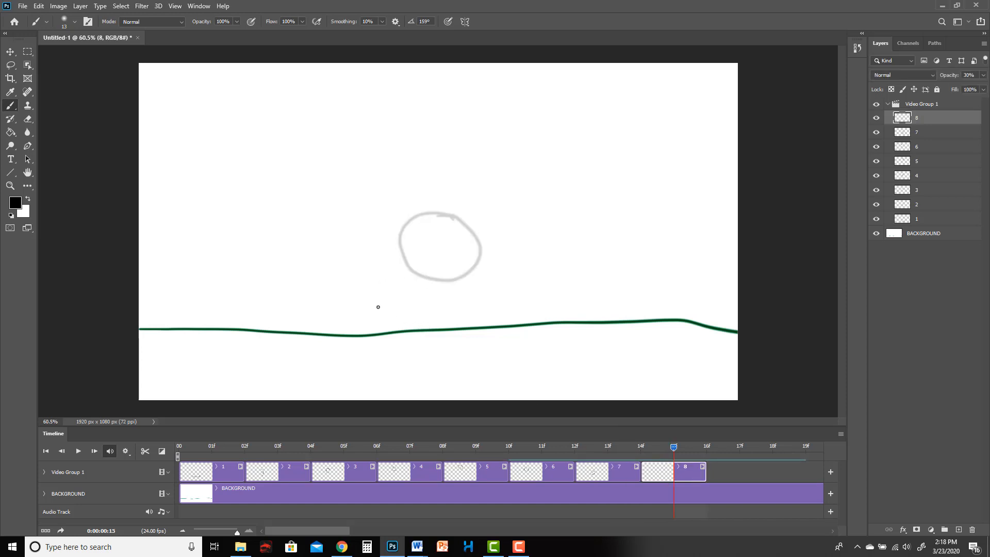
{"action": "left_click_drag", "start_coordinate": [371, 302], "coordinate": [375, 312]}
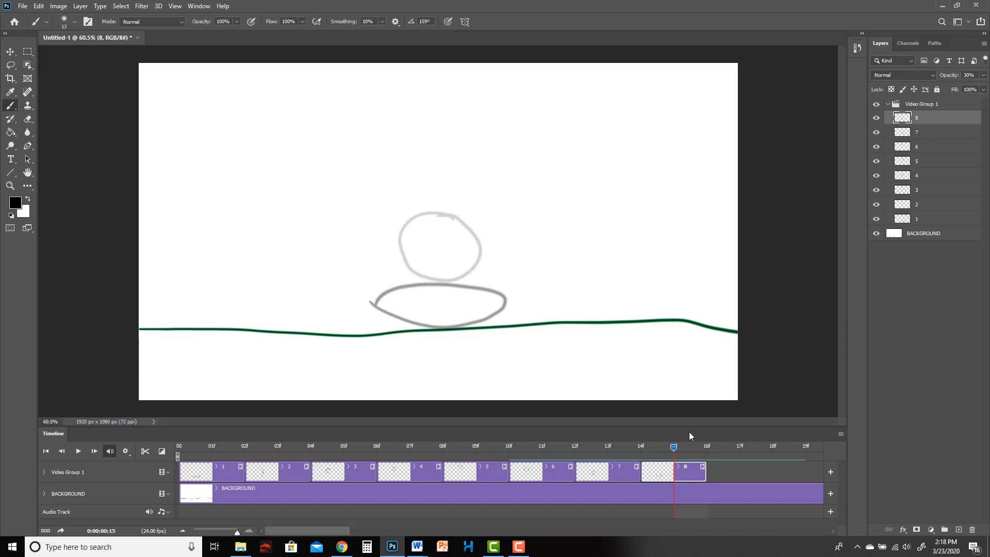
{"action": "left_click", "coordinate": [707, 446]}
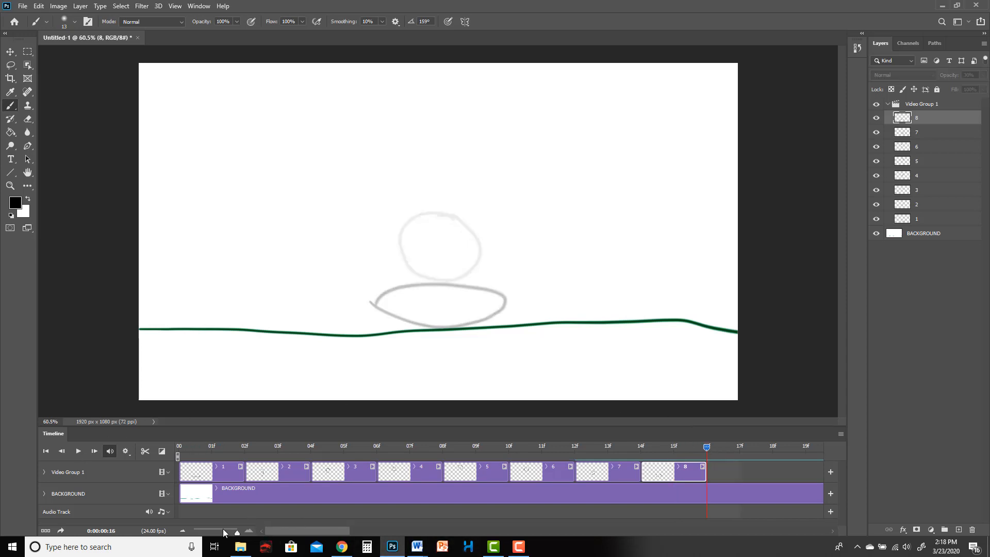
{"action": "left_click_drag", "start_coordinate": [241, 533], "coordinate": [210, 534]}
Trim the BACKGROUND clip to 00:16, play the animation, step two frames and return to start
{"action": "left_click_drag", "start_coordinate": [558, 493], "coordinate": [230, 495]}
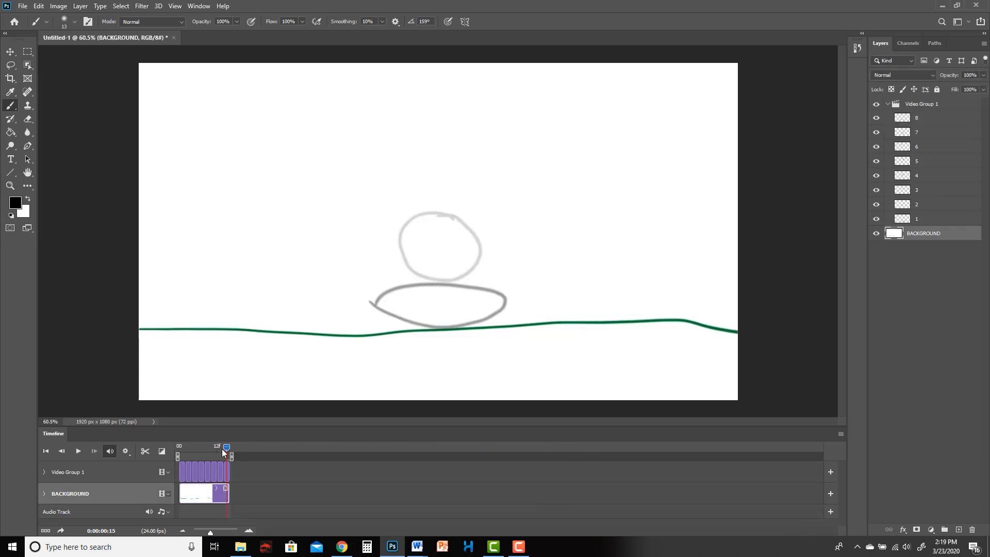
{"action": "left_click_drag", "start_coordinate": [219, 532], "coordinate": [247, 531]}
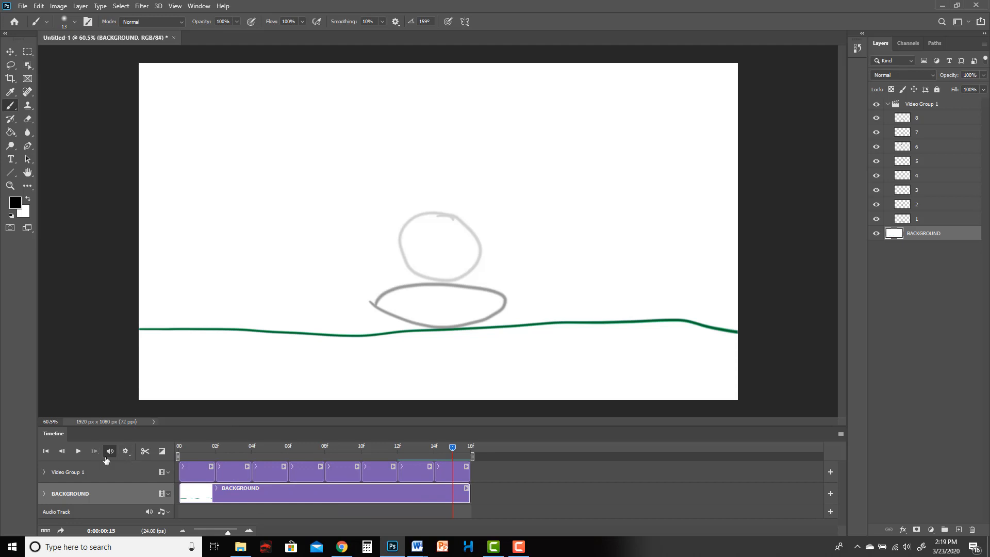
{"action": "left_click", "coordinate": [77, 451]}
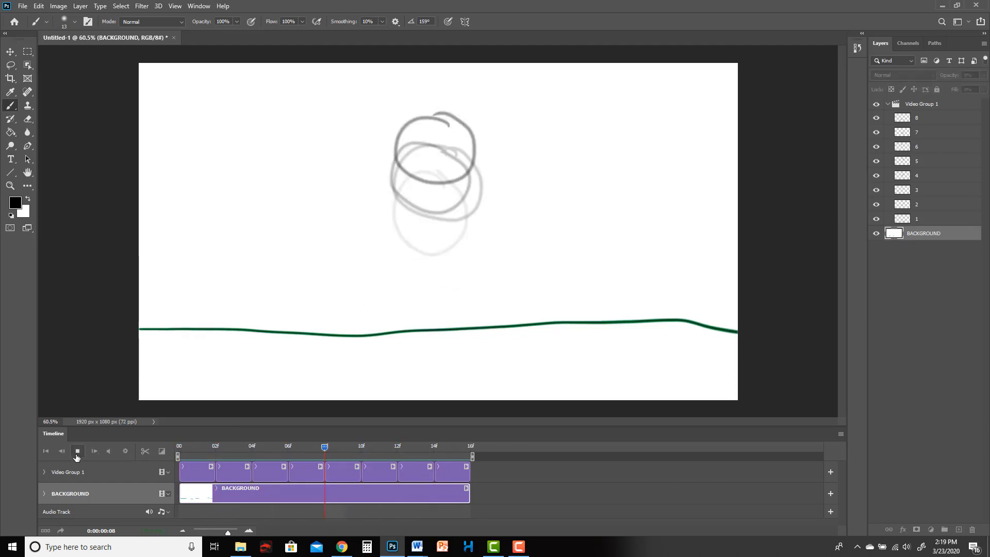
{"action": "left_click", "coordinate": [78, 451]}
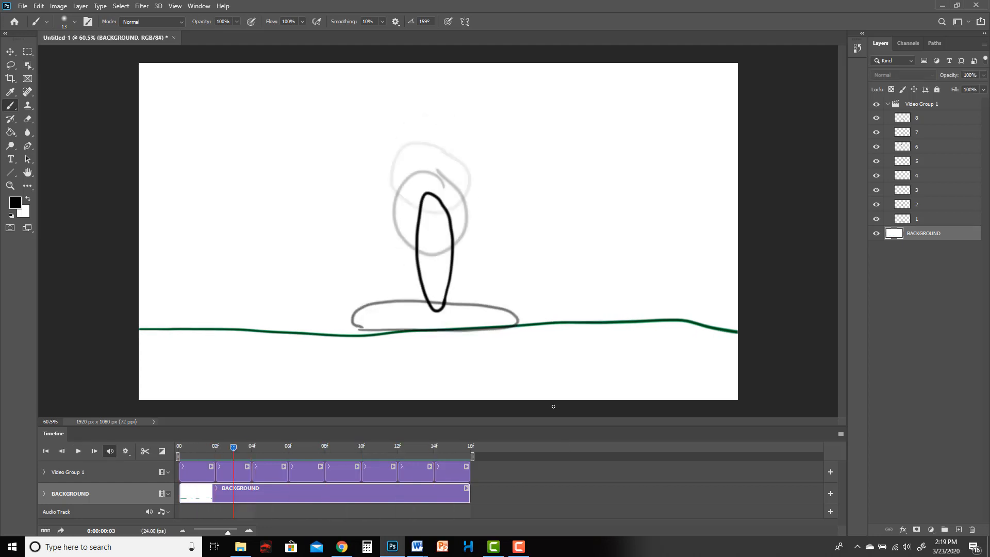
{"action": "key", "text": "Right"}
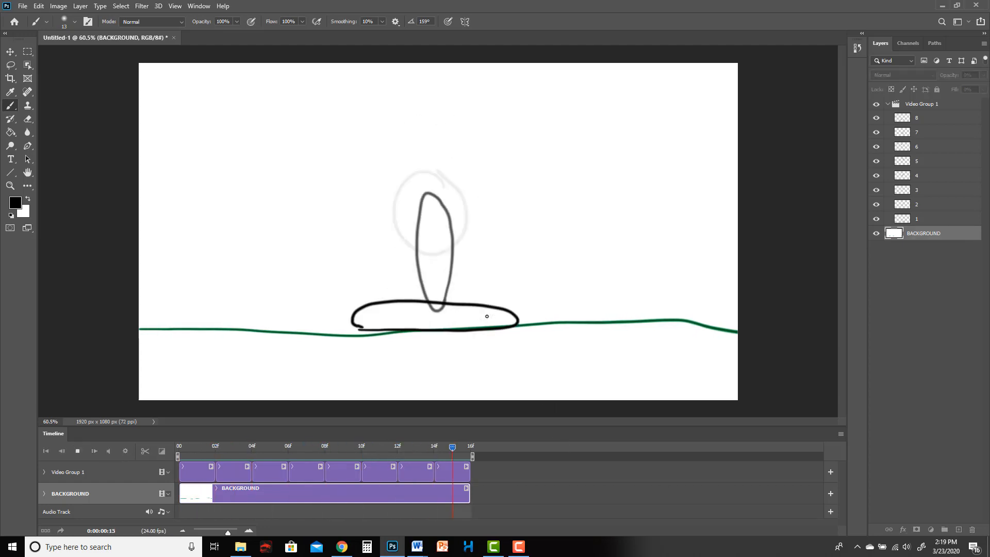
{"action": "key", "text": "Right"}
{"action": "key", "text": "Home"}
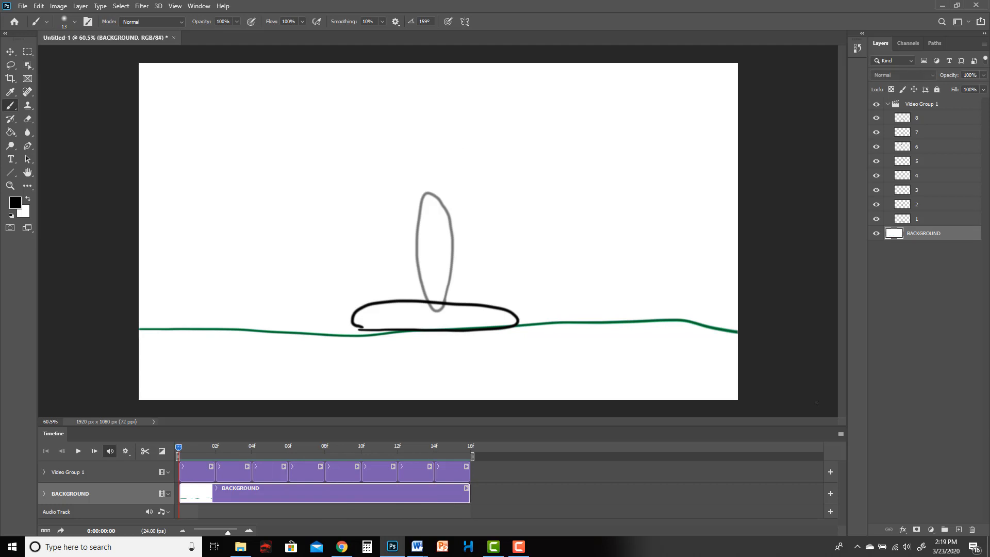
Turn off onion skinning and play the animation, checking the playback options
{"action": "left_click", "coordinate": [842, 433]}
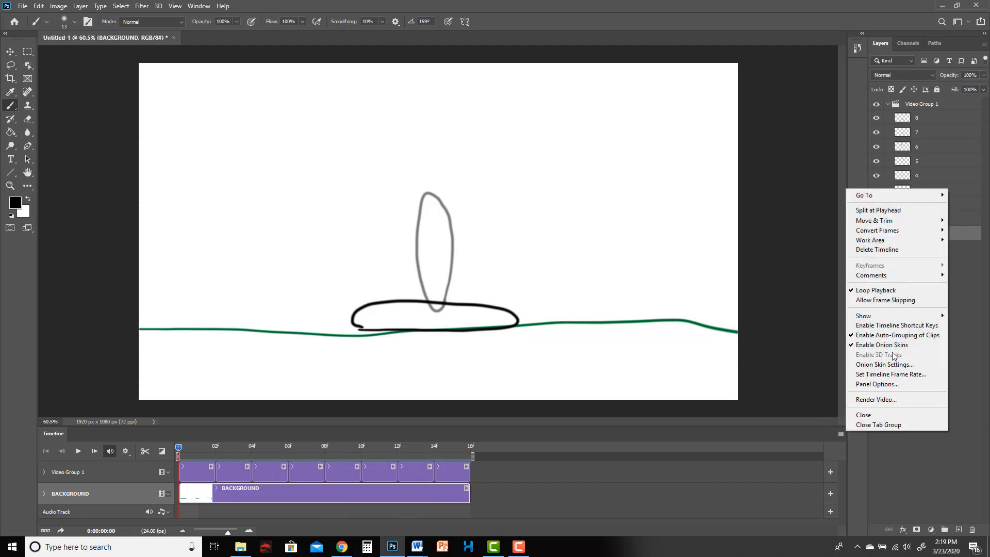
{"action": "left_click", "coordinate": [881, 345]}
{"action": "left_click", "coordinate": [78, 451]}
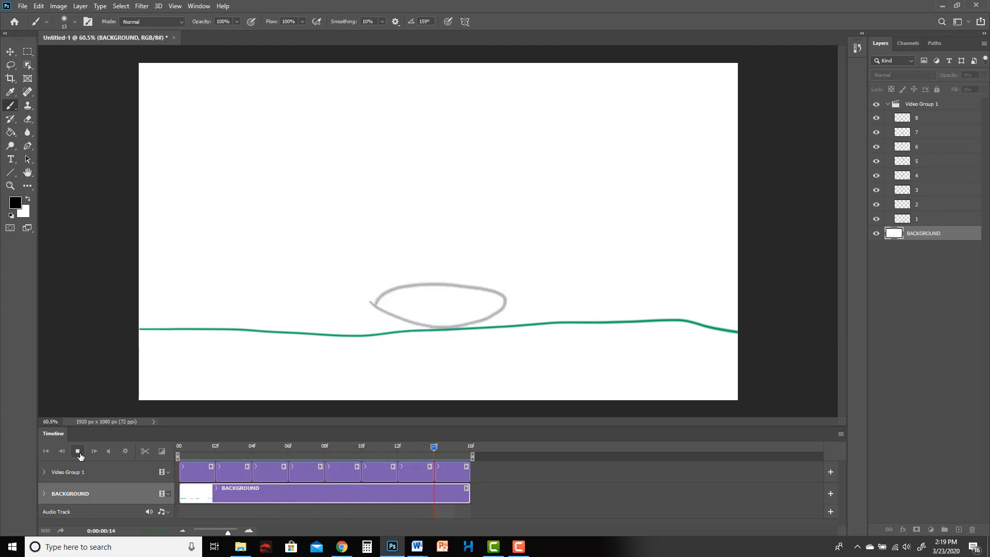
{"action": "left_click", "coordinate": [78, 452]}
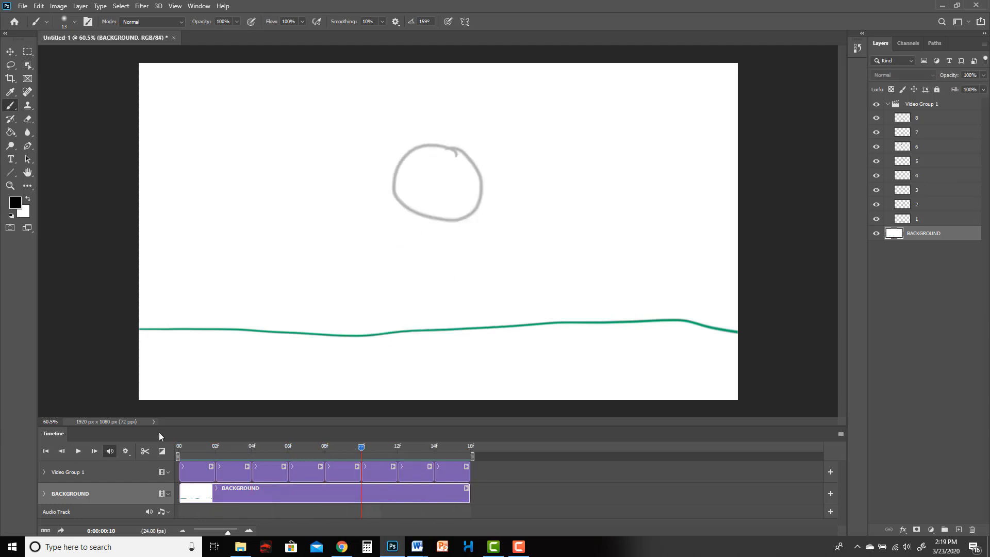
{"action": "left_click", "coordinate": [126, 451]}
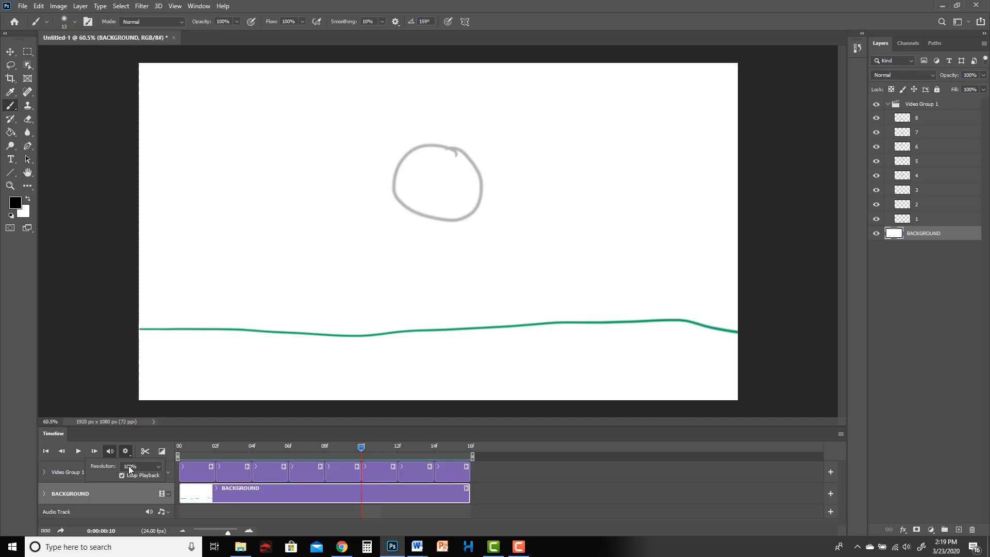
{"action": "left_click", "coordinate": [78, 452]}
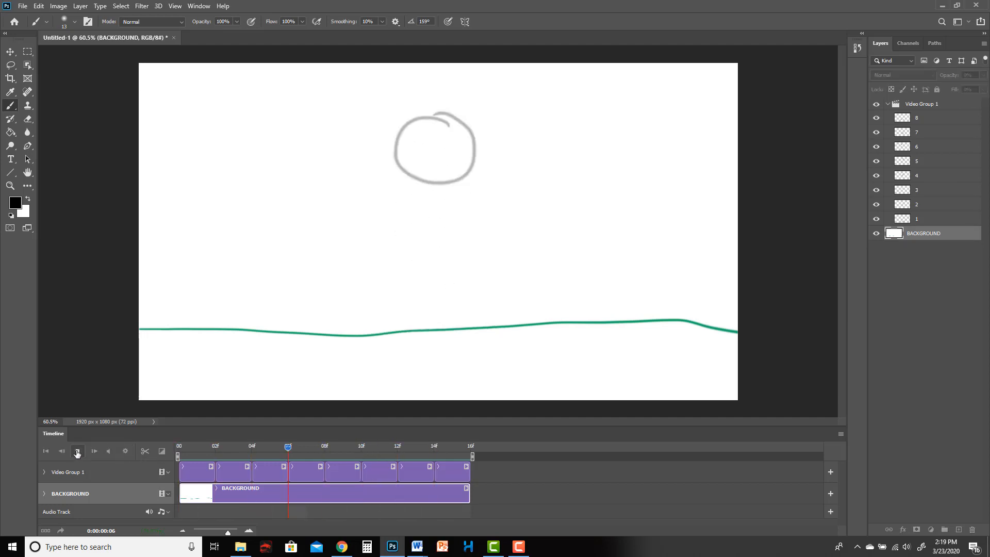
Keep the preview resolution at 100%, scrub the playhead and return to frame 0
{"action": "left_click", "coordinate": [77, 451]}
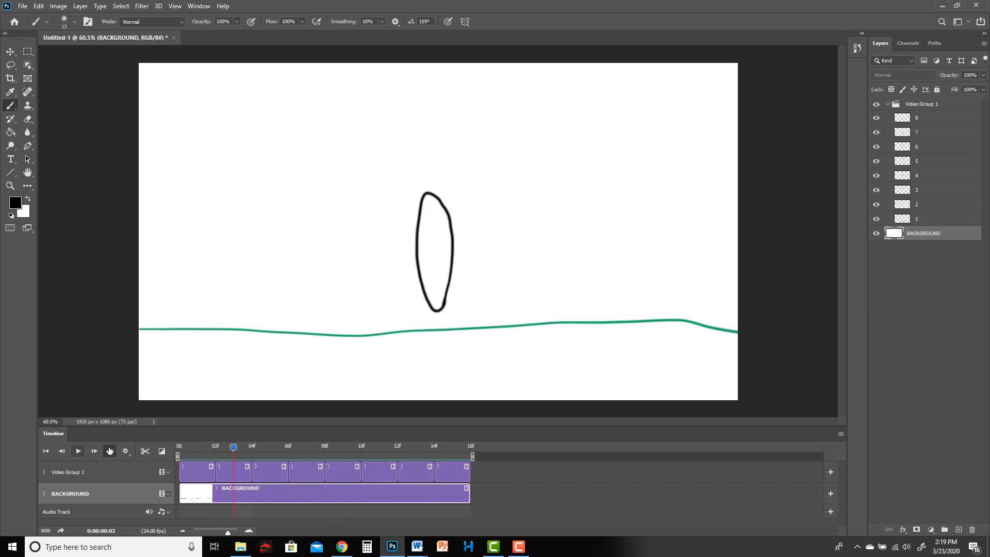
{"action": "left_click", "coordinate": [125, 450]}
{"action": "left_click", "coordinate": [159, 467]}
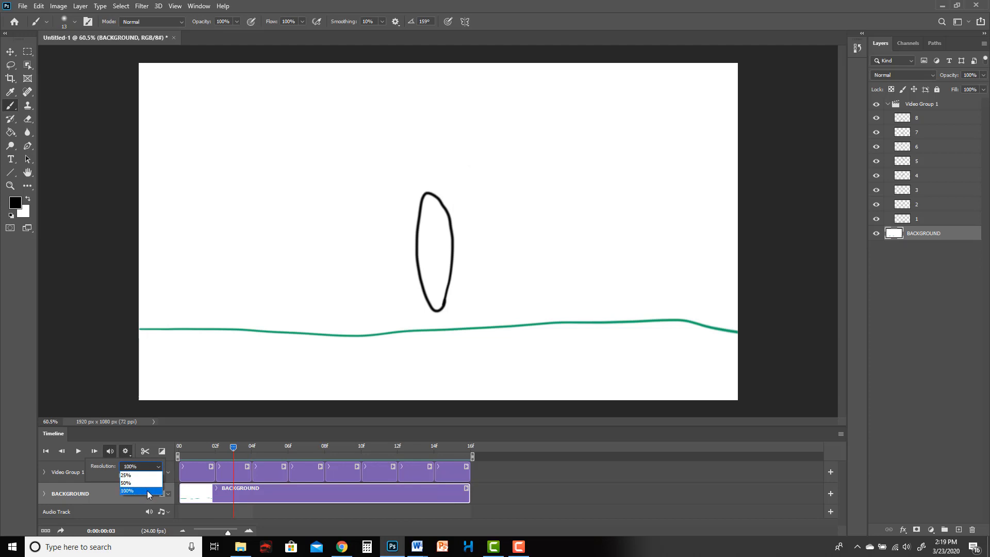
{"action": "left_click", "coordinate": [148, 492]}
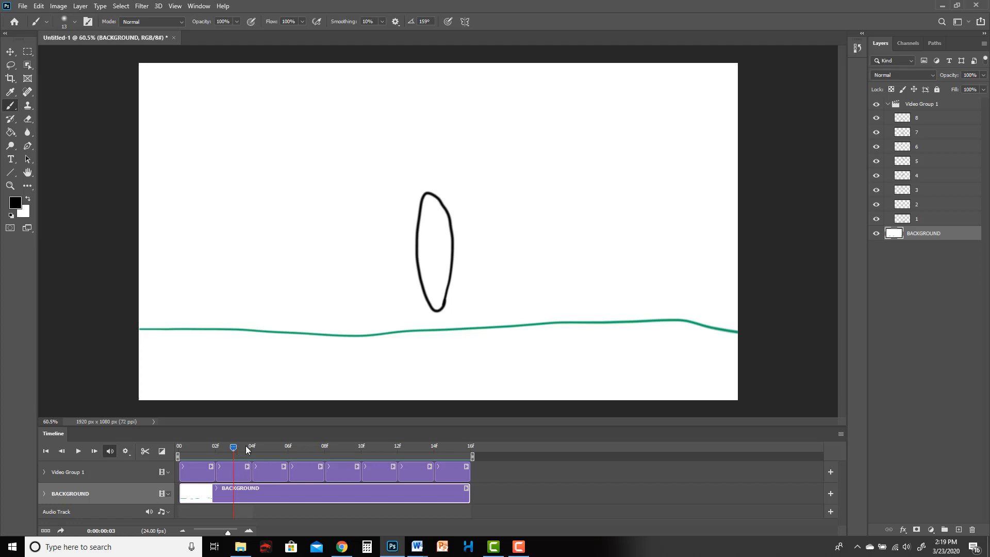
{"action": "left_click_drag", "start_coordinate": [232, 447], "coordinate": [427, 447]}
{"action": "key", "text": "space"}
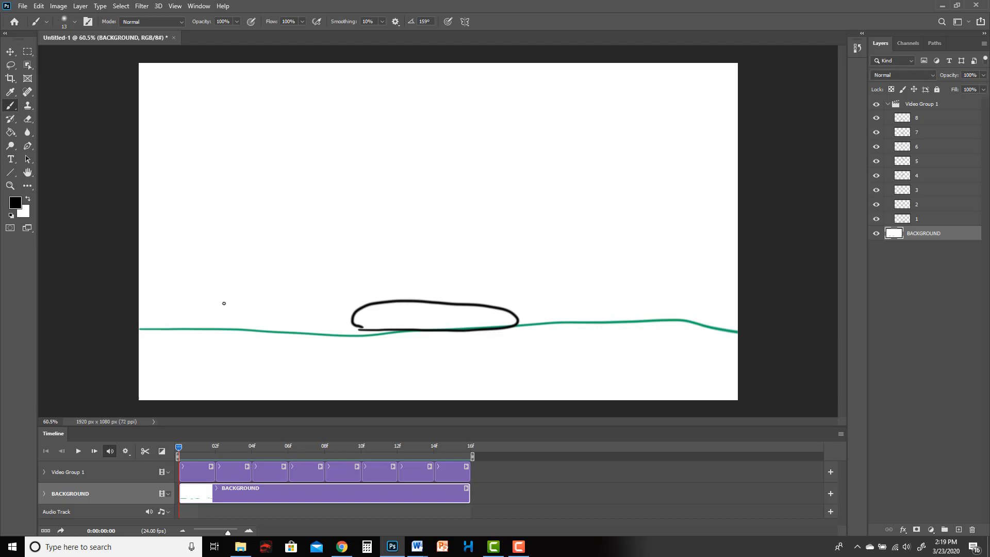
Save the document as BallBounce_Galasso.psd, accepting the Photoshop Format Options
{"action": "left_click", "coordinate": [22, 7]}
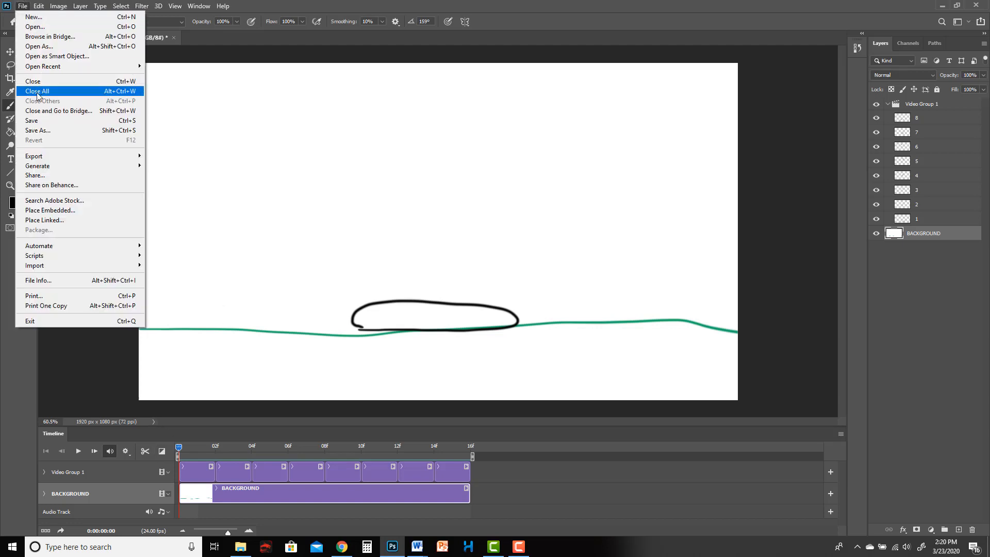
{"action": "left_click", "coordinate": [44, 127]}
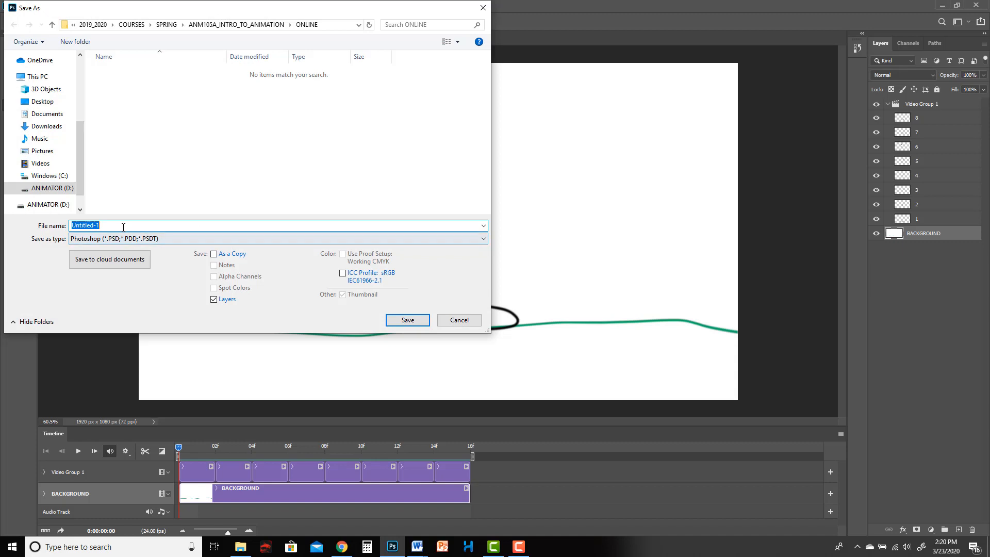
{"action": "type", "text": "Ball"}
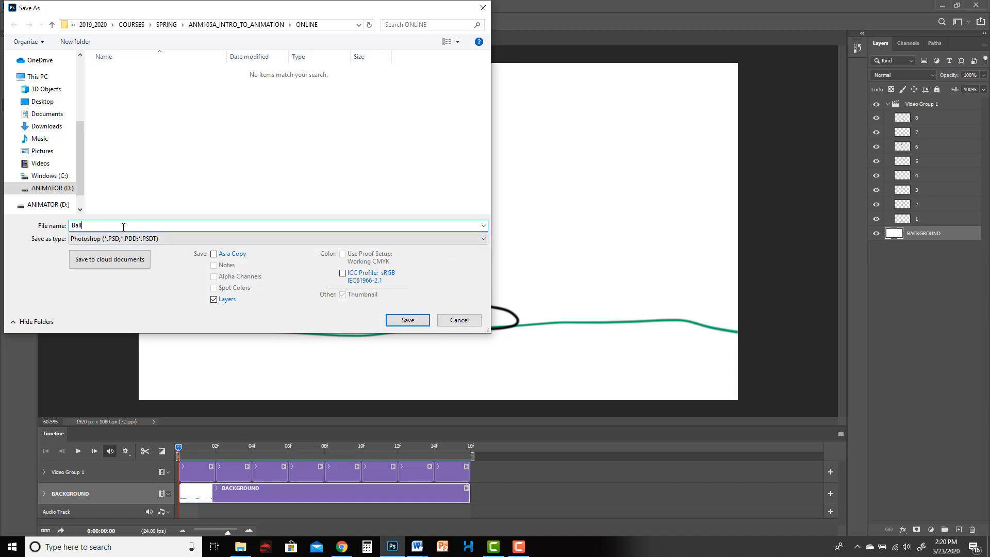
{"action": "type", "text": "Galassi"}
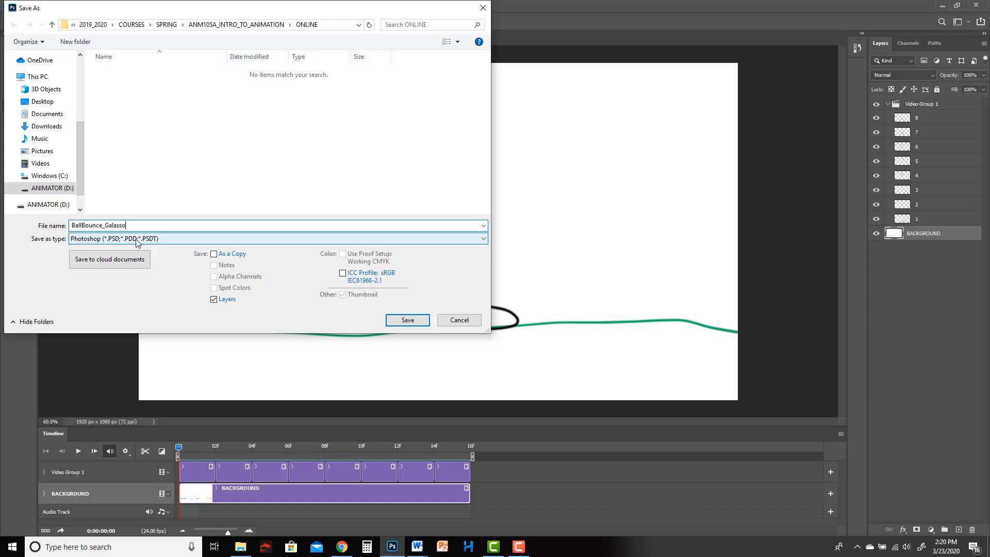
{"action": "left_click", "coordinate": [408, 319]}
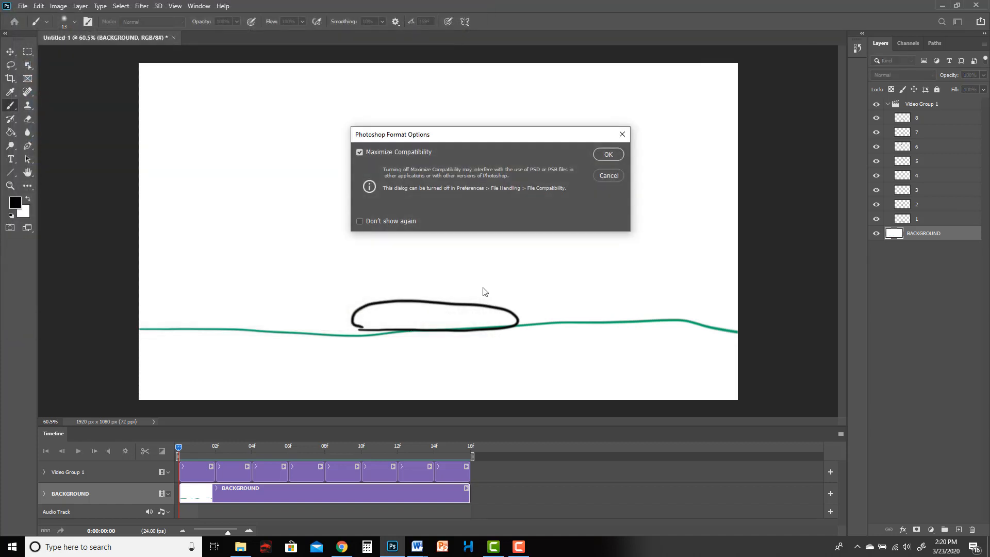
{"action": "left_click", "coordinate": [608, 154]}
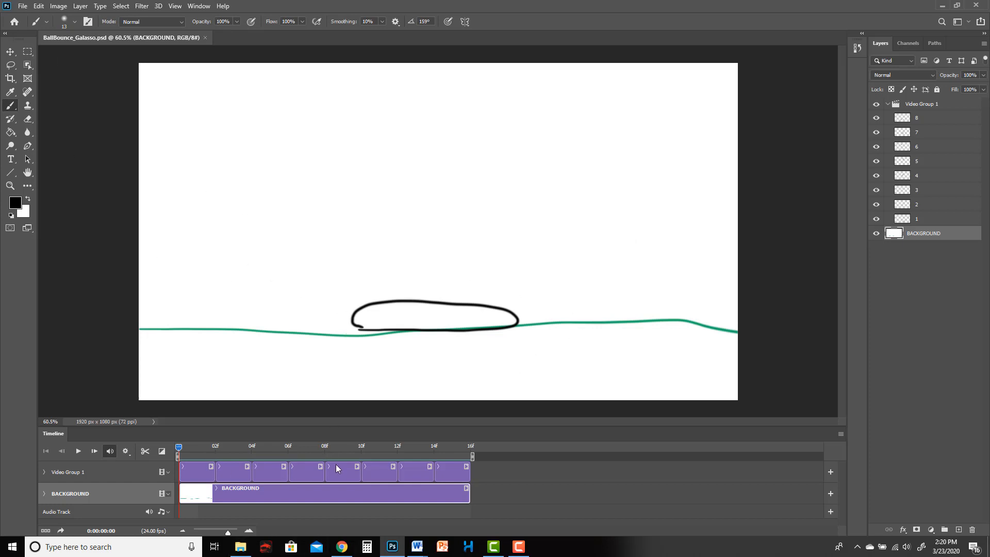
Start Render Video and set the output folder to the Desktop
{"action": "left_click", "coordinate": [22, 6]}
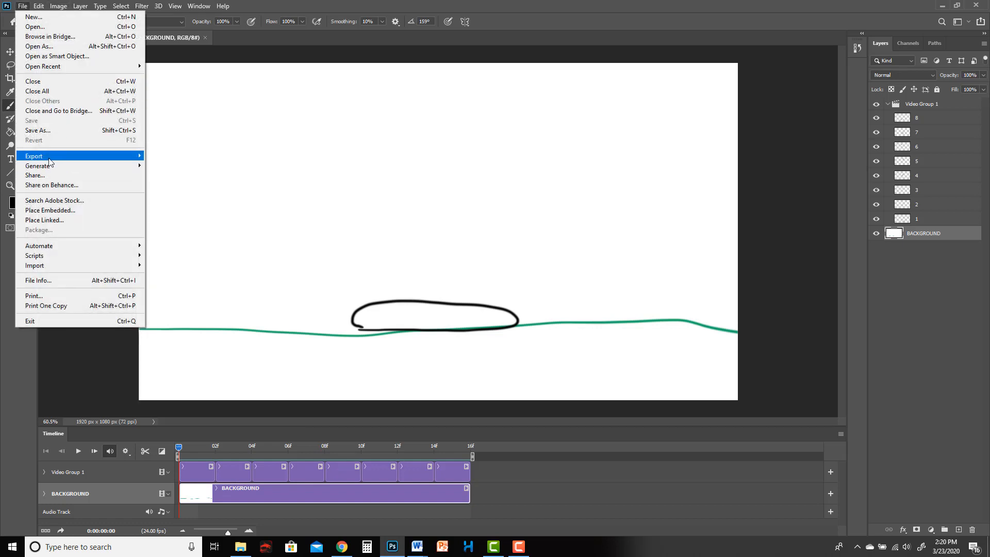
{"action": "mouse_move", "coordinate": [47, 156]}
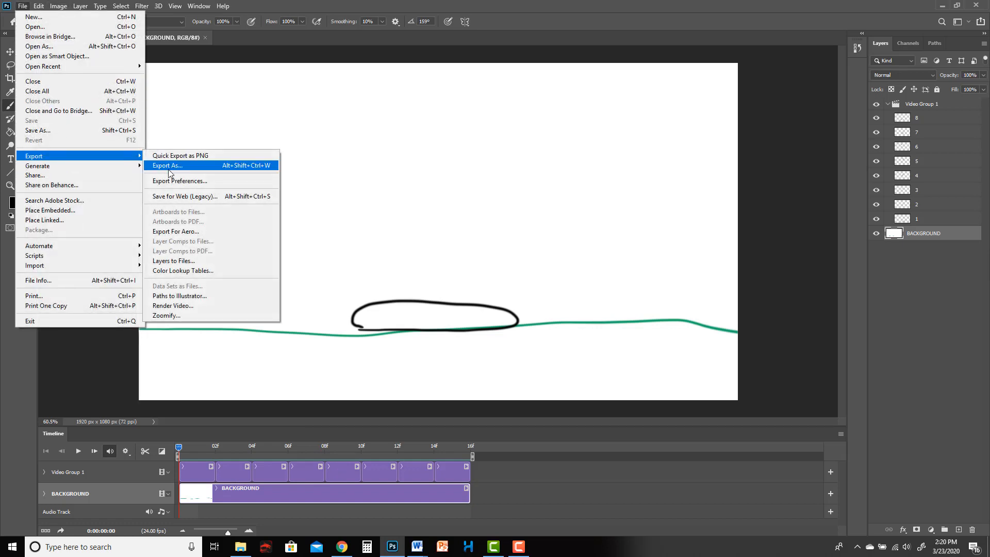
{"action": "left_click", "coordinate": [205, 307]}
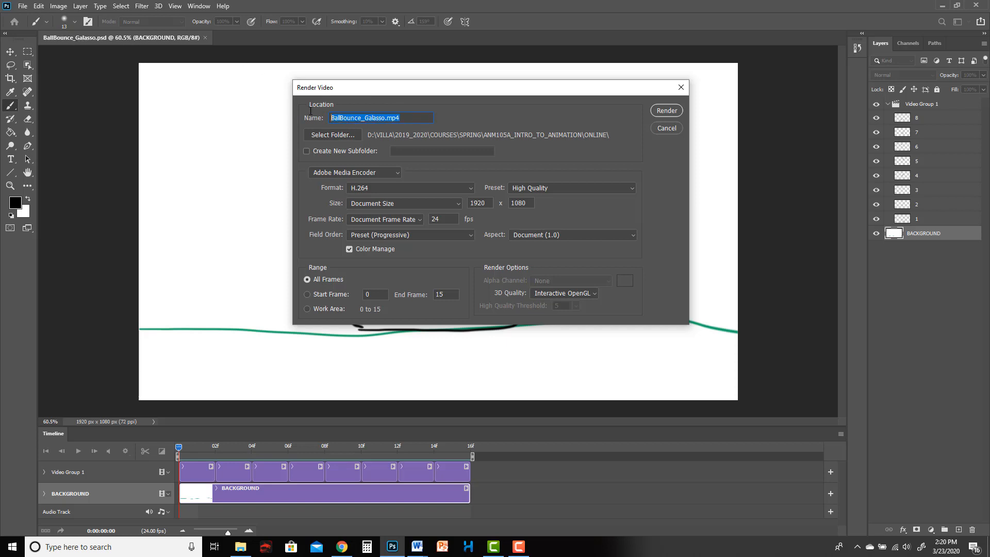
{"action": "left_click", "coordinate": [338, 134]}
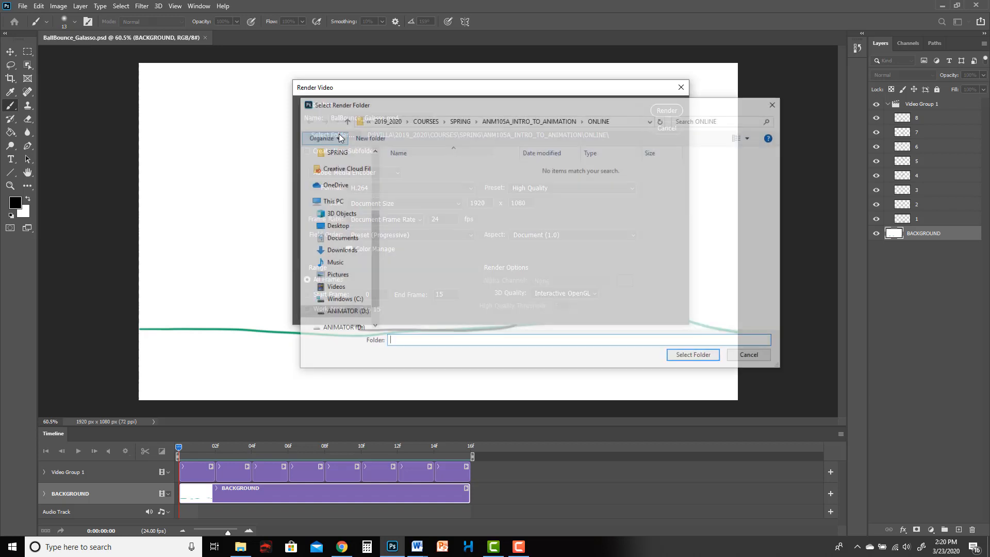
{"action": "scroll", "coordinate": [370, 248], "scroll_direction": "up", "scroll_amount": 5}
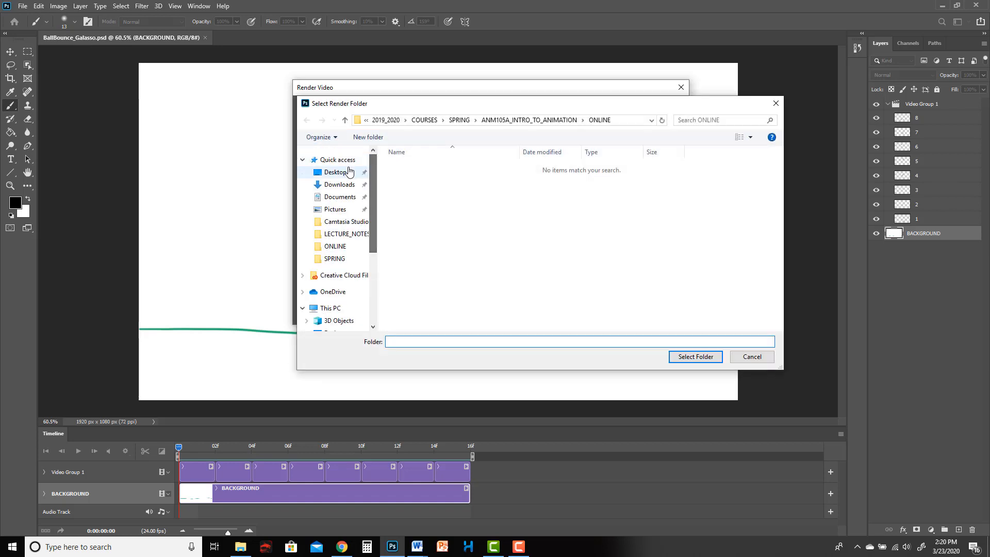
{"action": "left_click", "coordinate": [335, 172]}
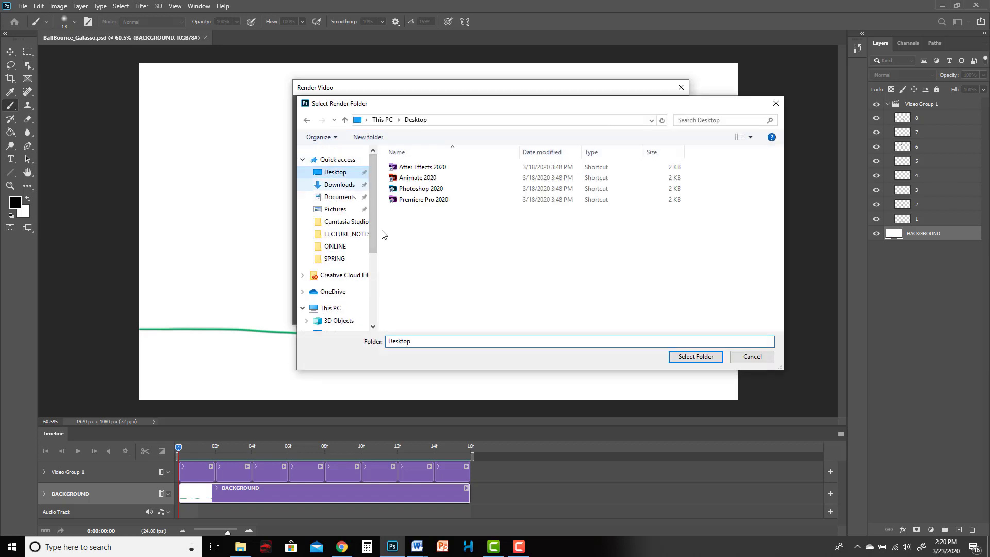
{"action": "left_click", "coordinate": [695, 356]}
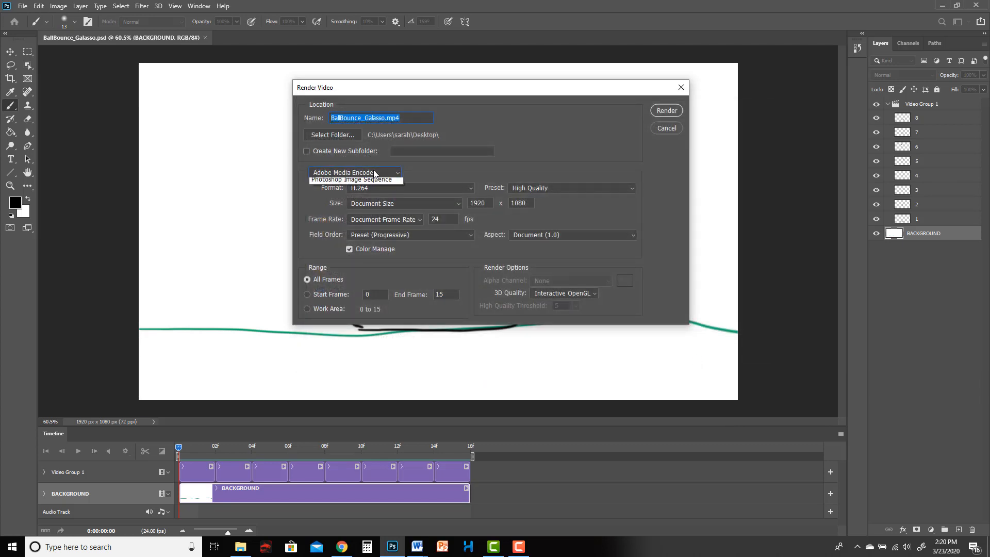
Keep Adobe Media Encoder with H.264 format and render BallBounce_Galasso.mp4
{"action": "left_click", "coordinate": [354, 172]}
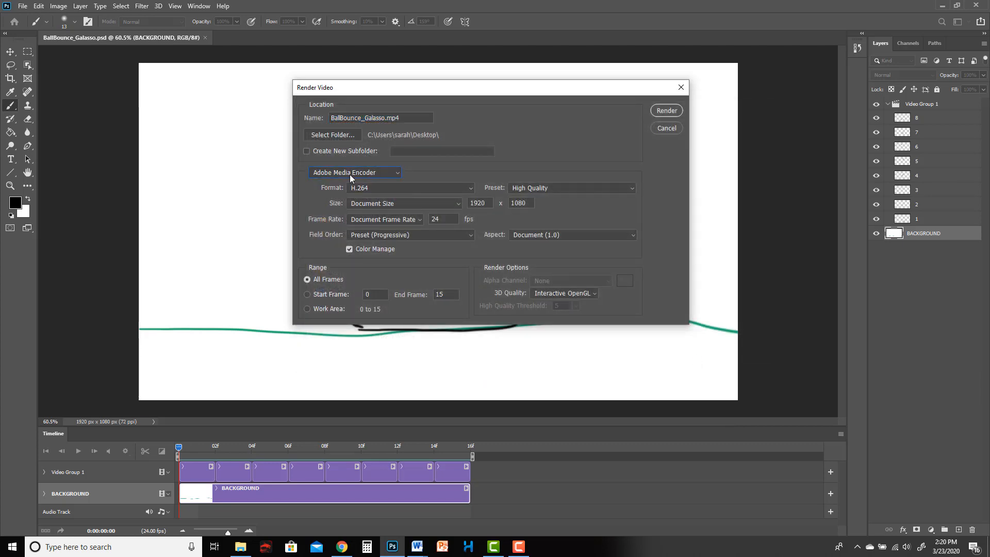
{"action": "left_click", "coordinate": [389, 189]}
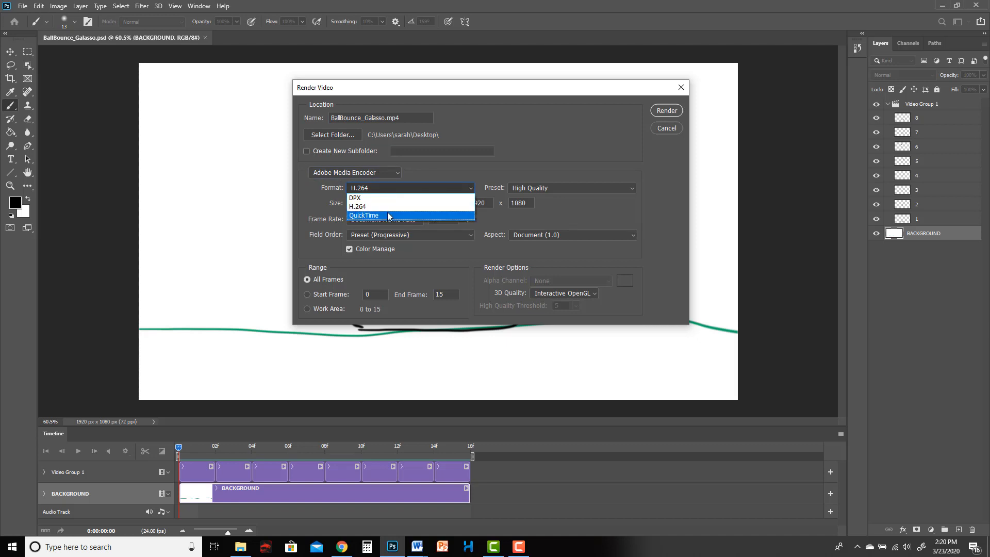
{"action": "left_click", "coordinate": [387, 214]}
{"action": "left_click", "coordinate": [392, 190]}
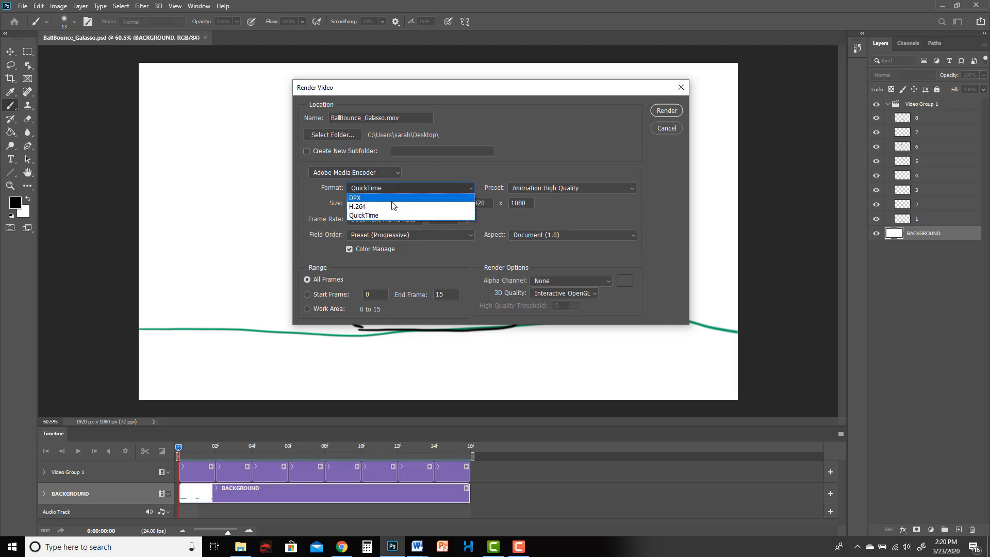
{"action": "left_click", "coordinate": [392, 202]}
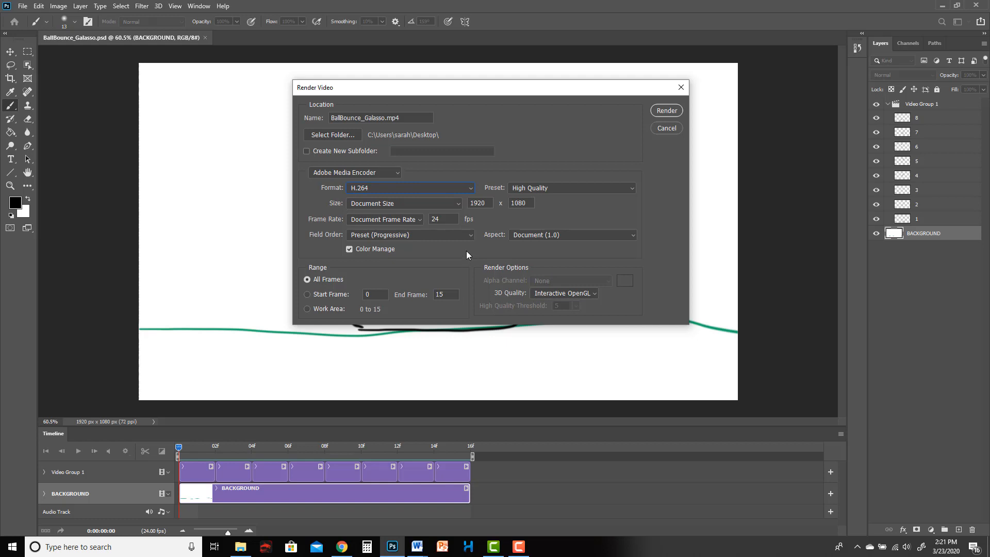
{"action": "left_click", "coordinate": [667, 112]}
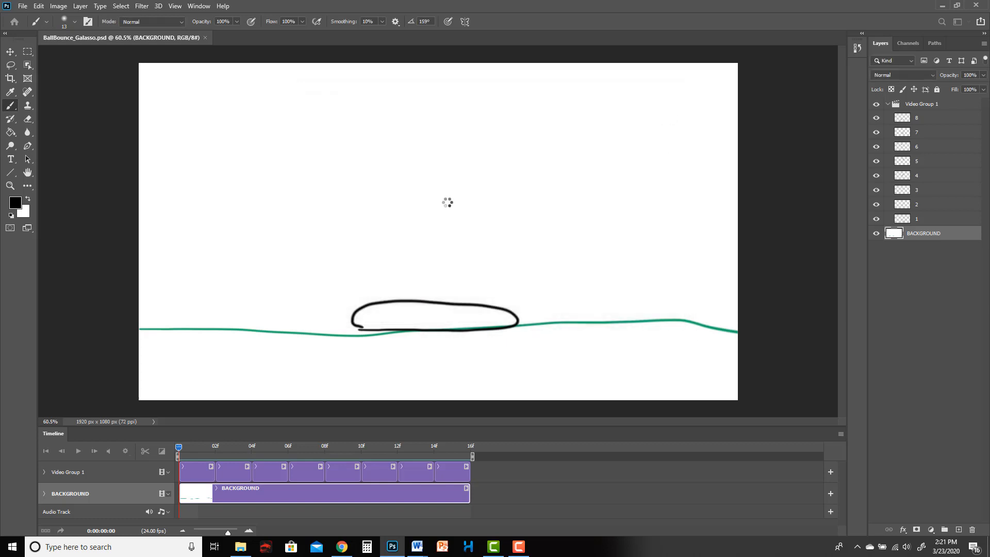
Reveal the desktop and open the rendered BallBounce_Galasso video in QuickTime Player
{"action": "left_click", "coordinate": [942, 6]}
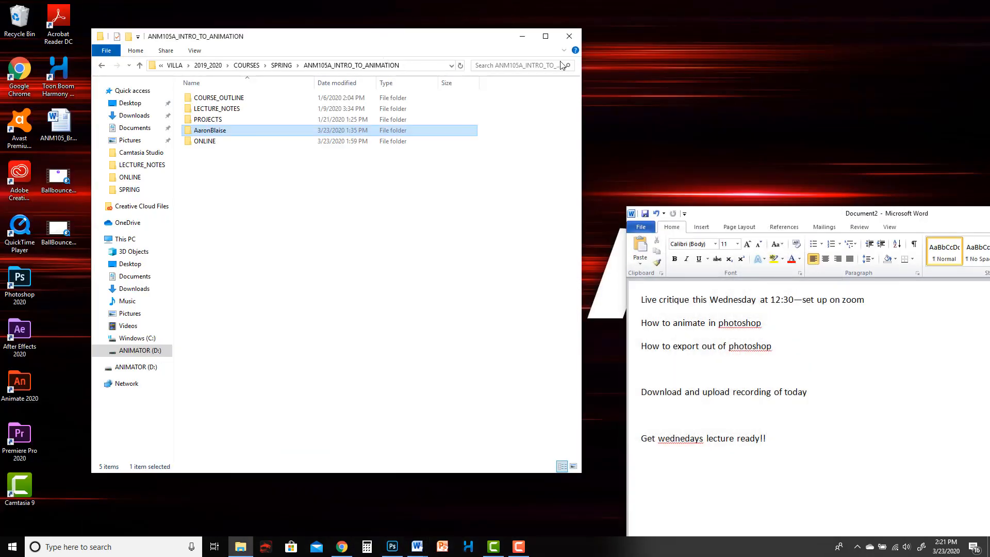
{"action": "left_click_drag", "start_coordinate": [371, 39], "coordinate": [549, 45]}
{"action": "left_click", "coordinate": [59, 232]}
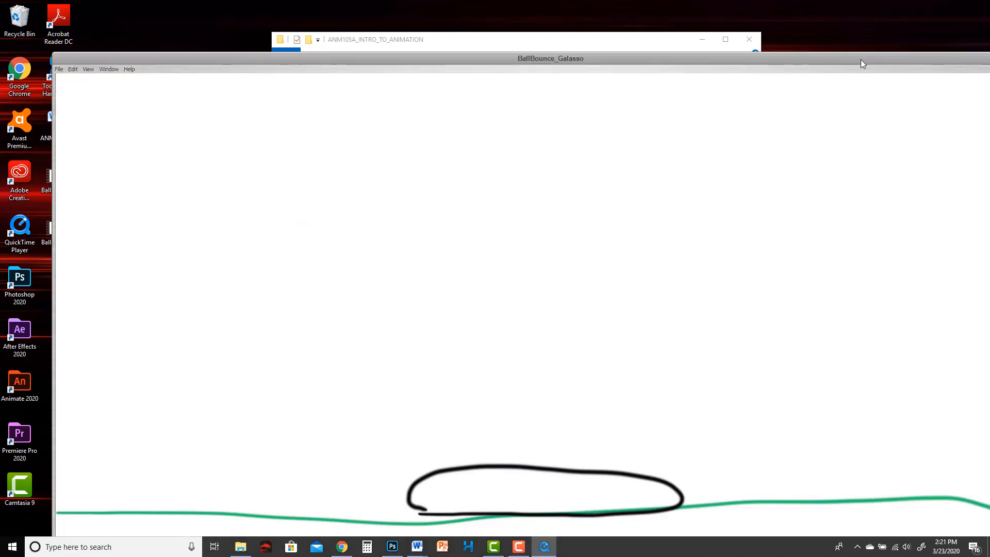
Enlarge the QuickTime window and play the ball animation through
{"action": "left_click_drag", "start_coordinate": [861, 59], "coordinate": [717, 44]}
{"action": "left_click", "coordinate": [772, 39]}
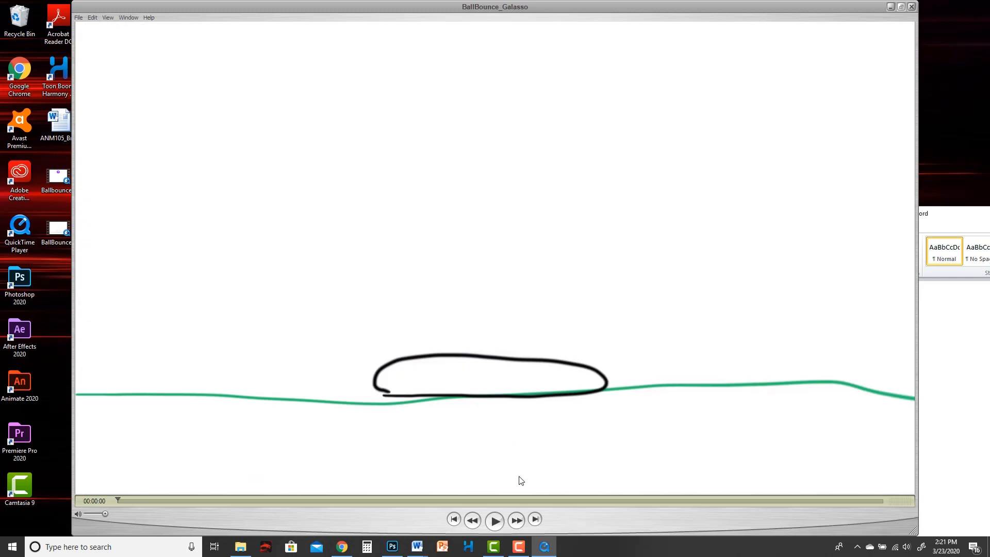
{"action": "left_click", "coordinate": [493, 524]}
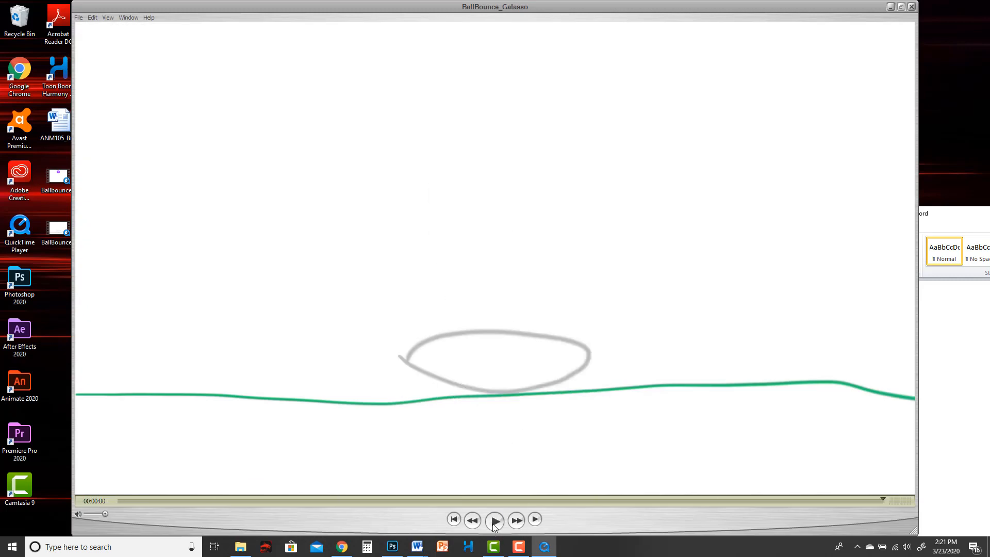
{"action": "left_click", "coordinate": [492, 524]}
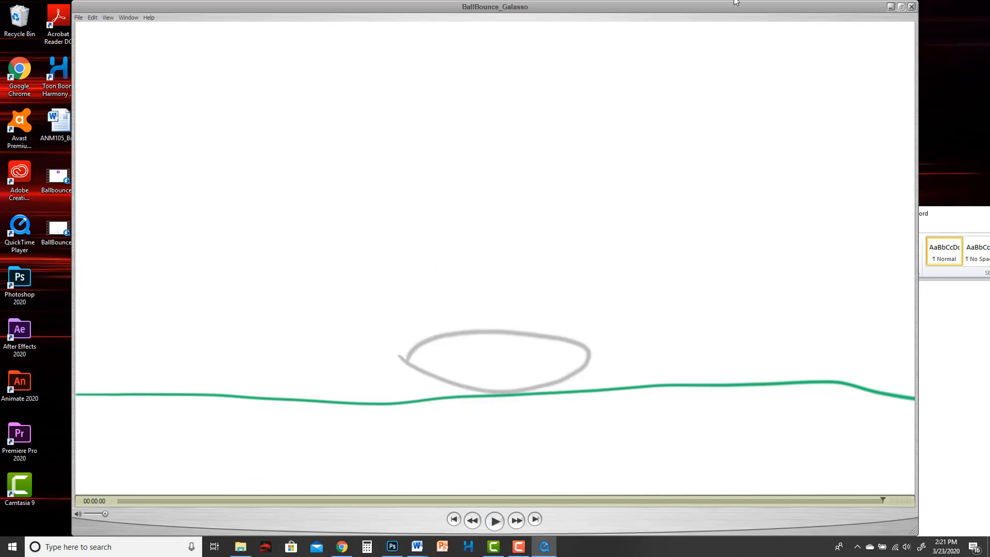